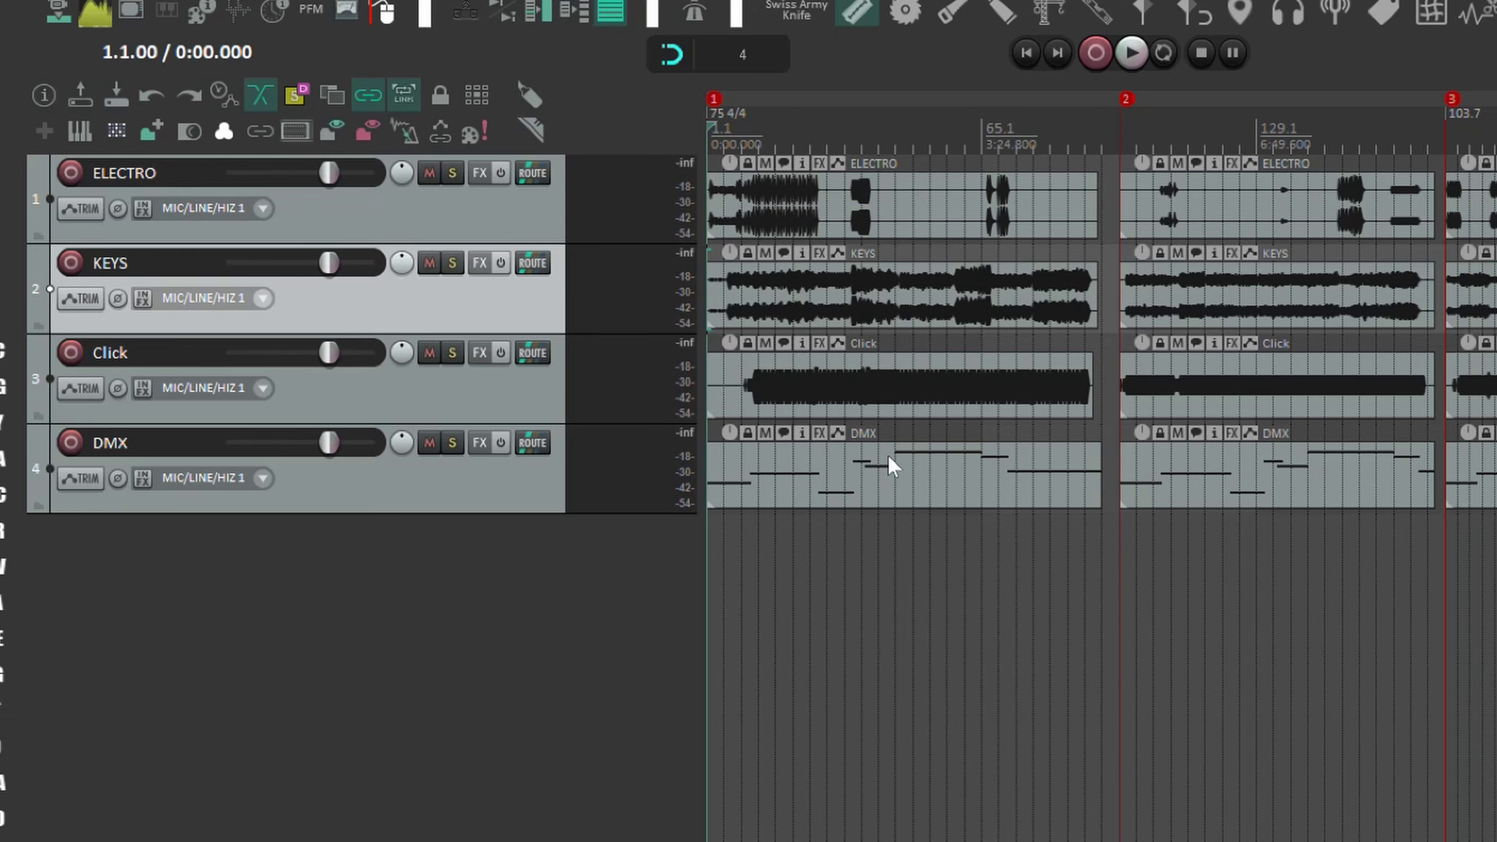
Step: Inspect the notes of the first DMX MIDI item in the MIDI editor and close the editor
click(881, 454)
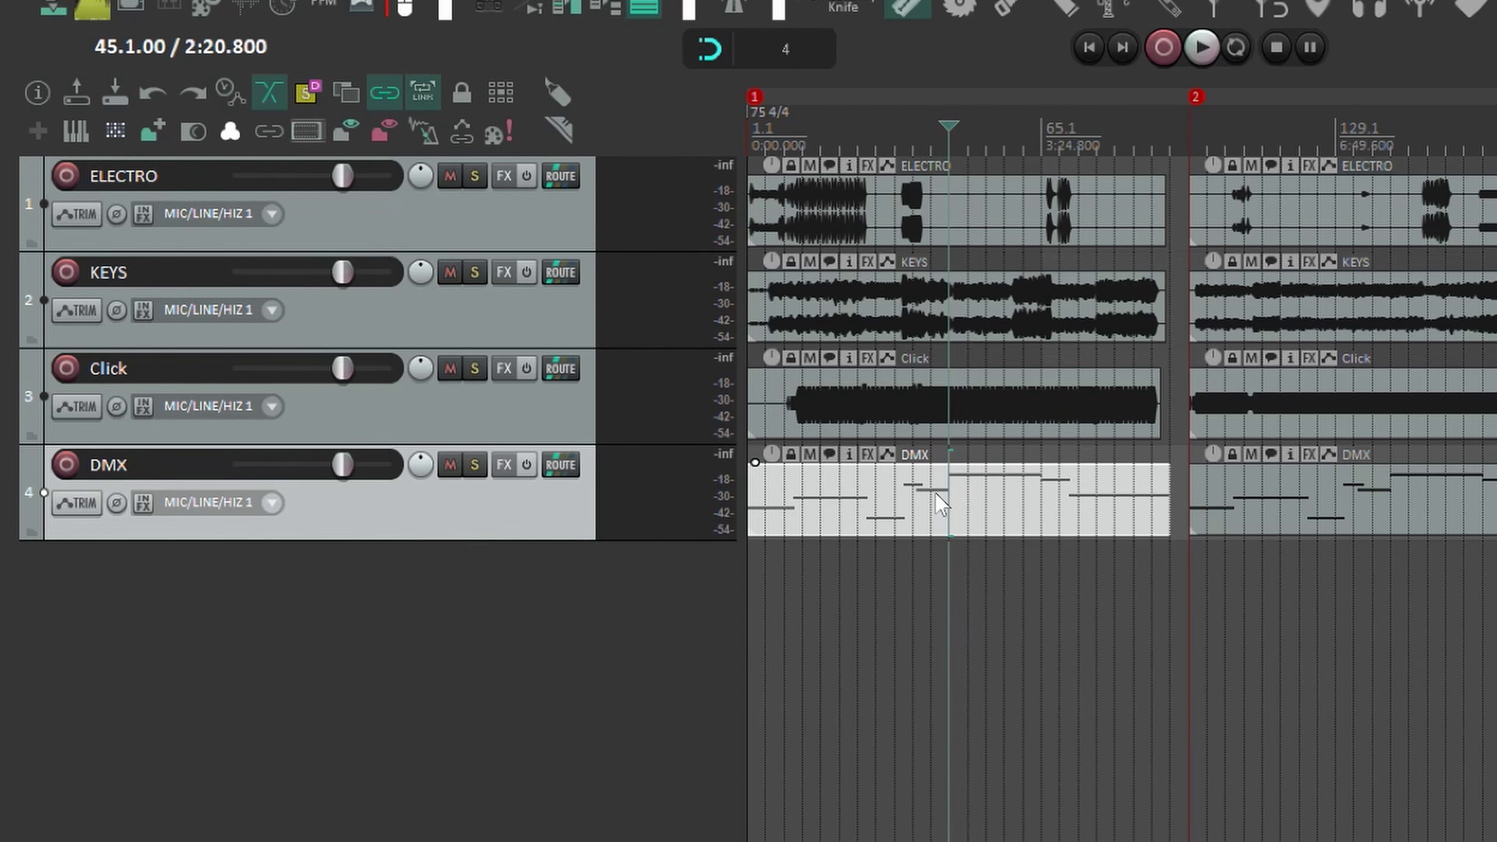
double_click(848, 508)
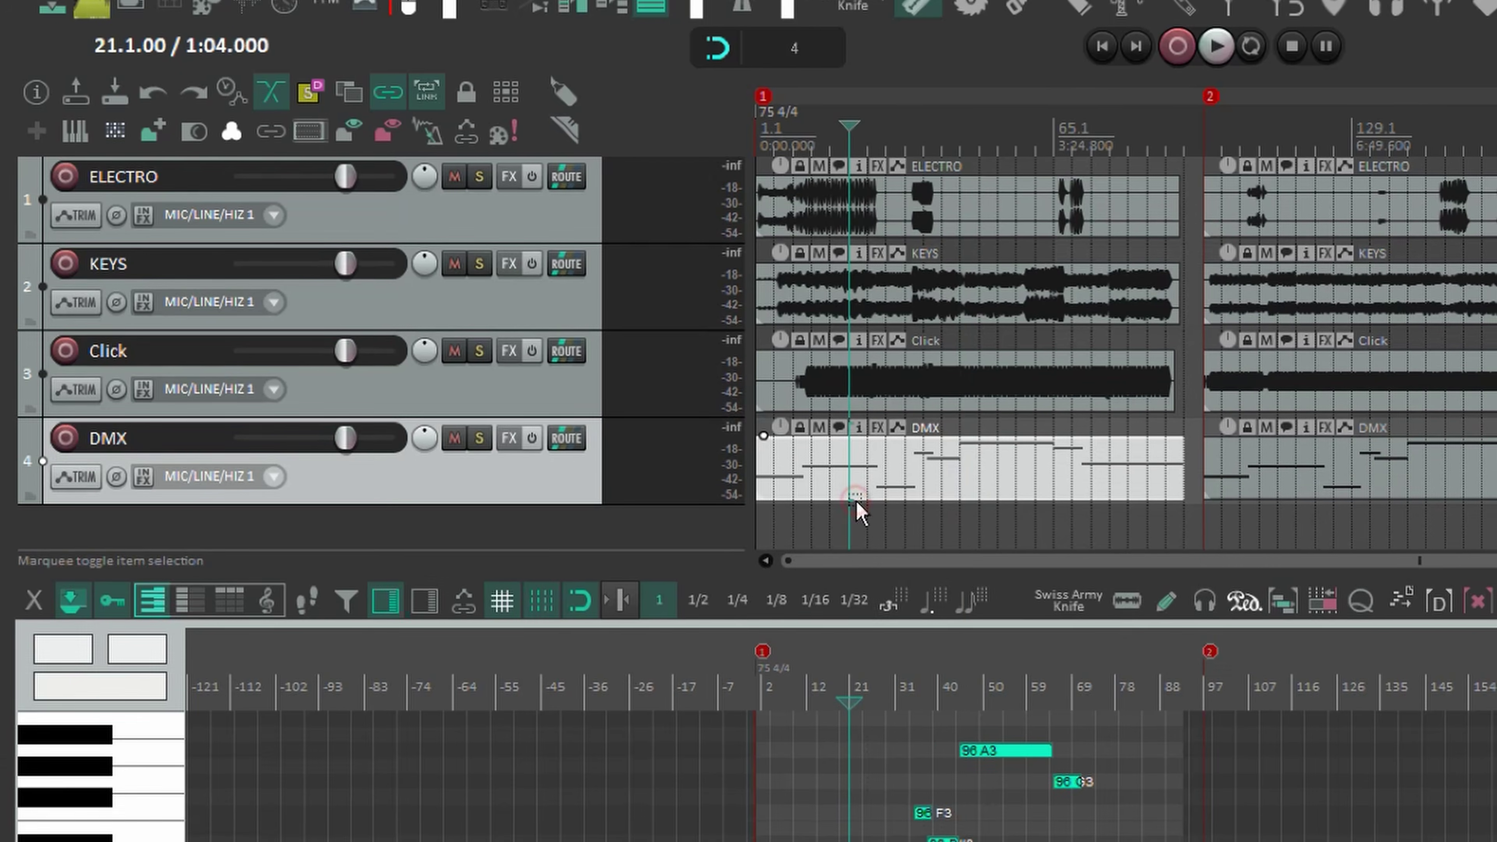
click(34, 602)
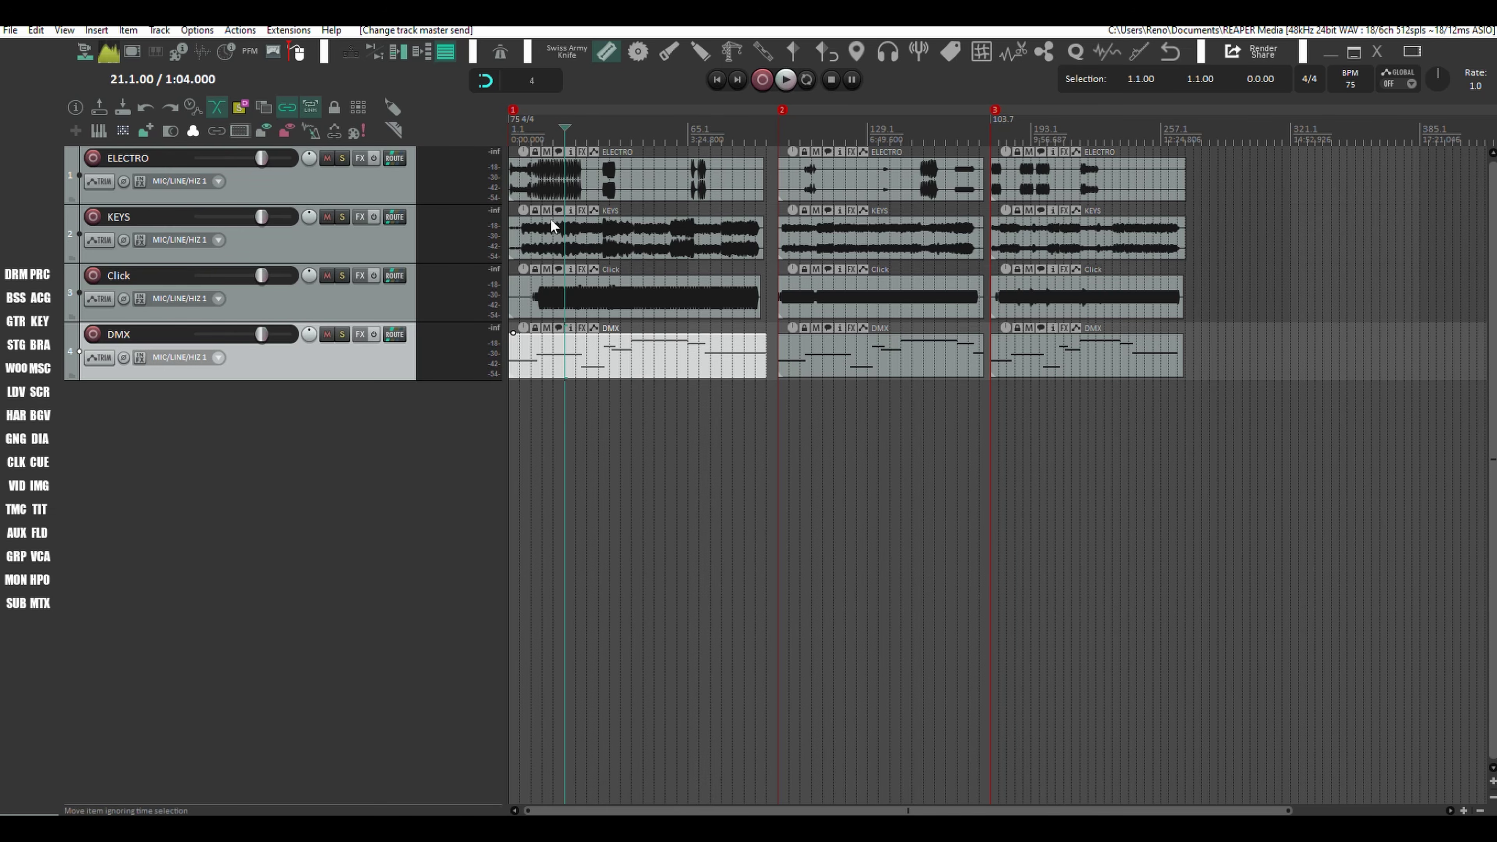
Step: Listen to the ELECTRO, KEYS and Click tracks one at a time in solo, leaving all of them unsoloed
click(345, 160)
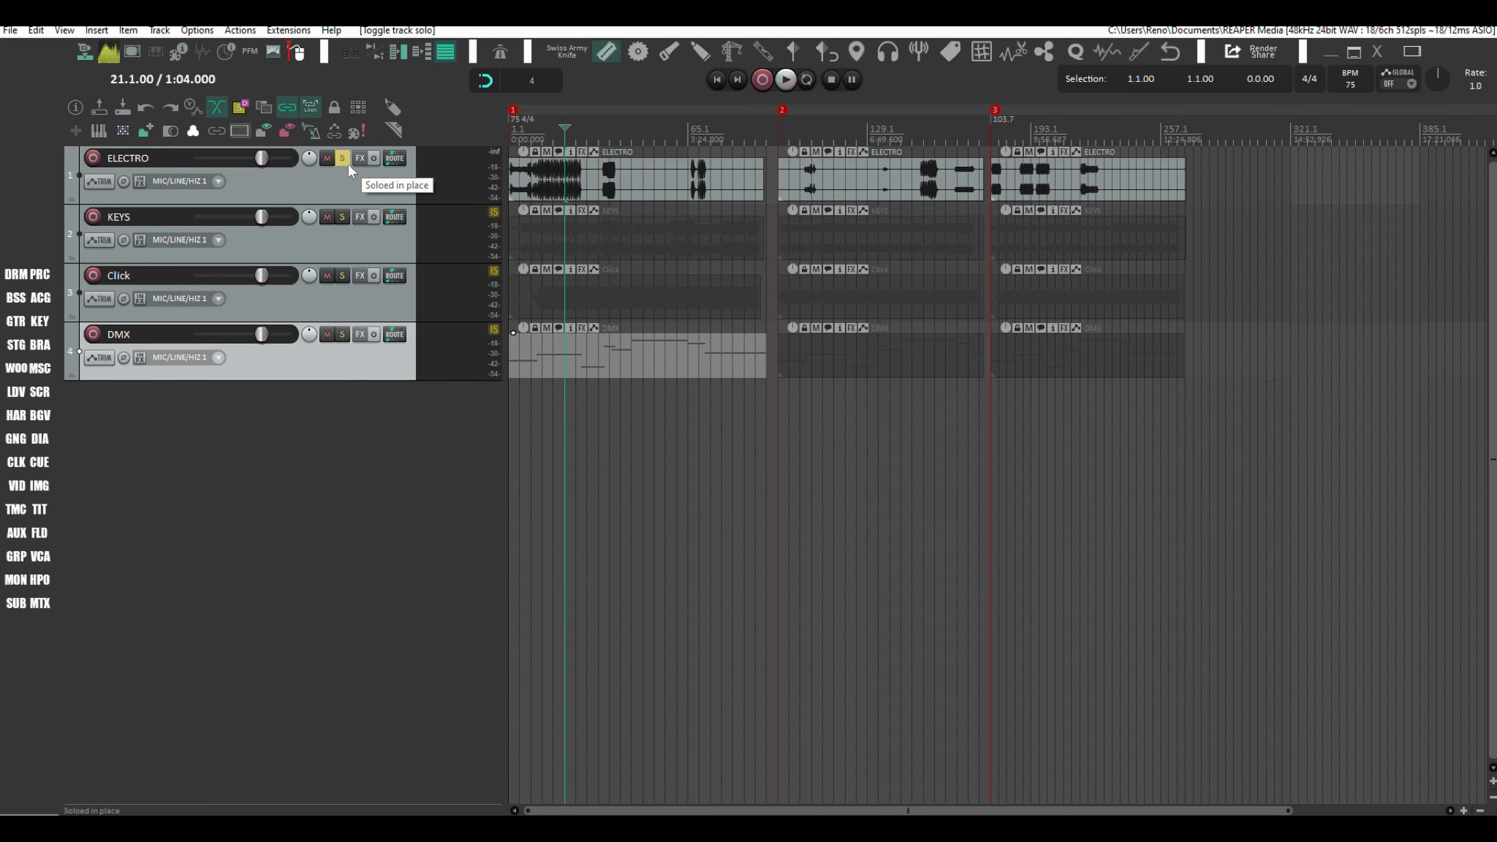
key(space)
key(space)
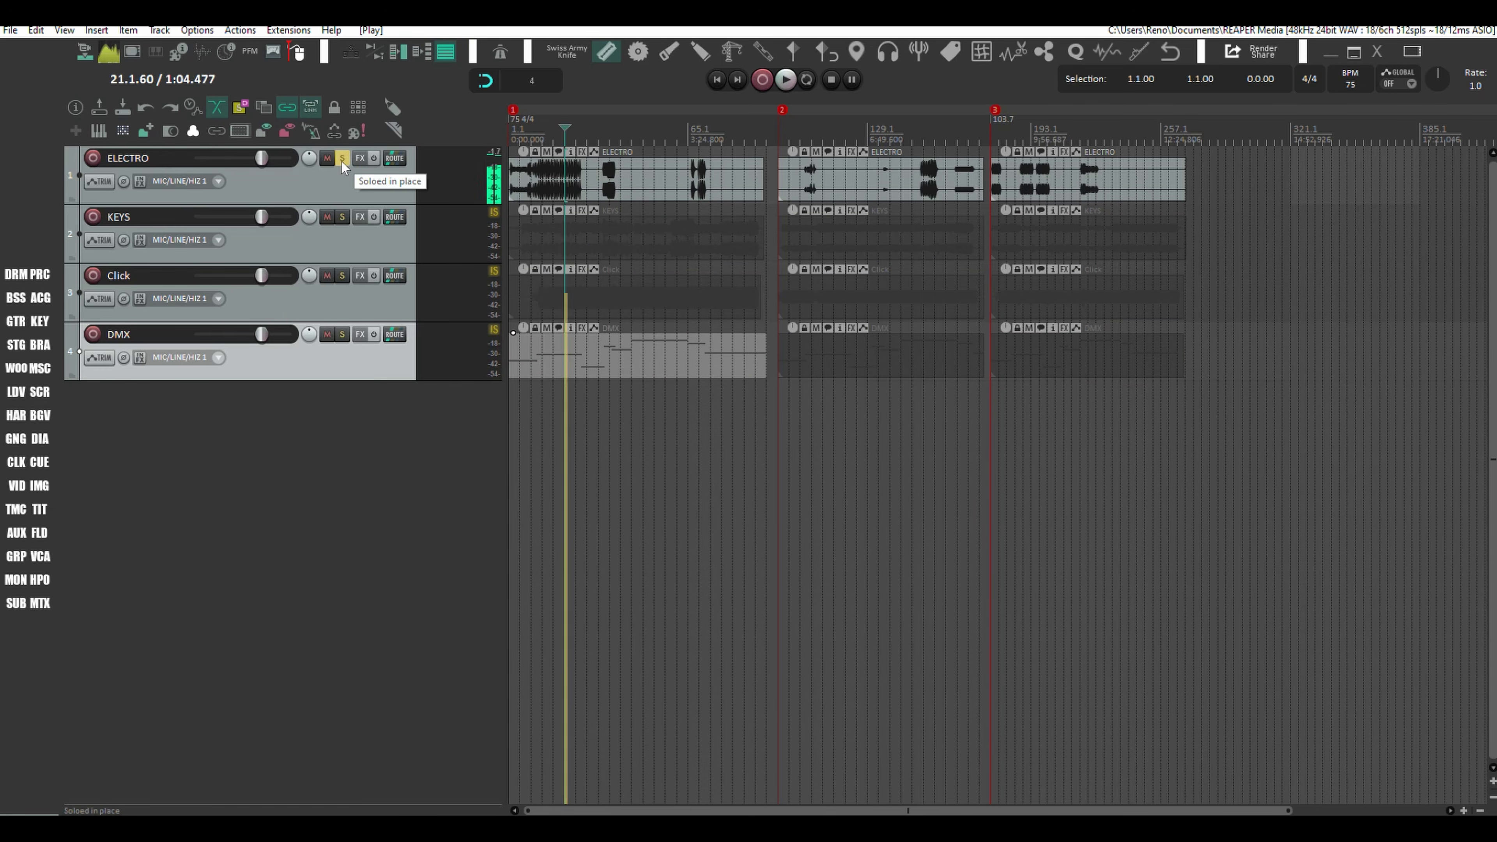
click(341, 159)
click(340, 218)
key(space)
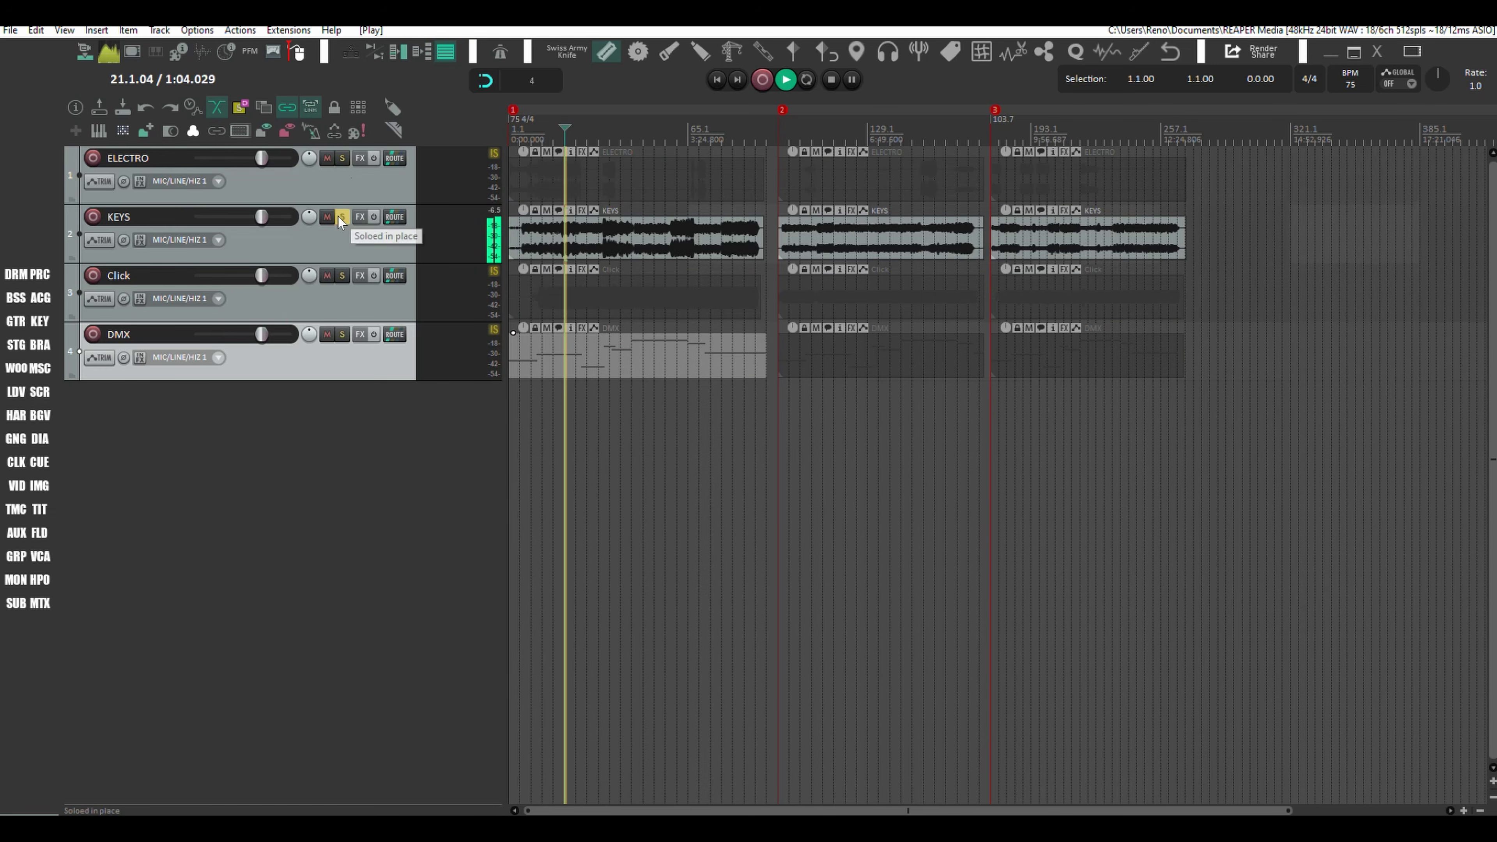
key(space)
click(341, 219)
click(341, 275)
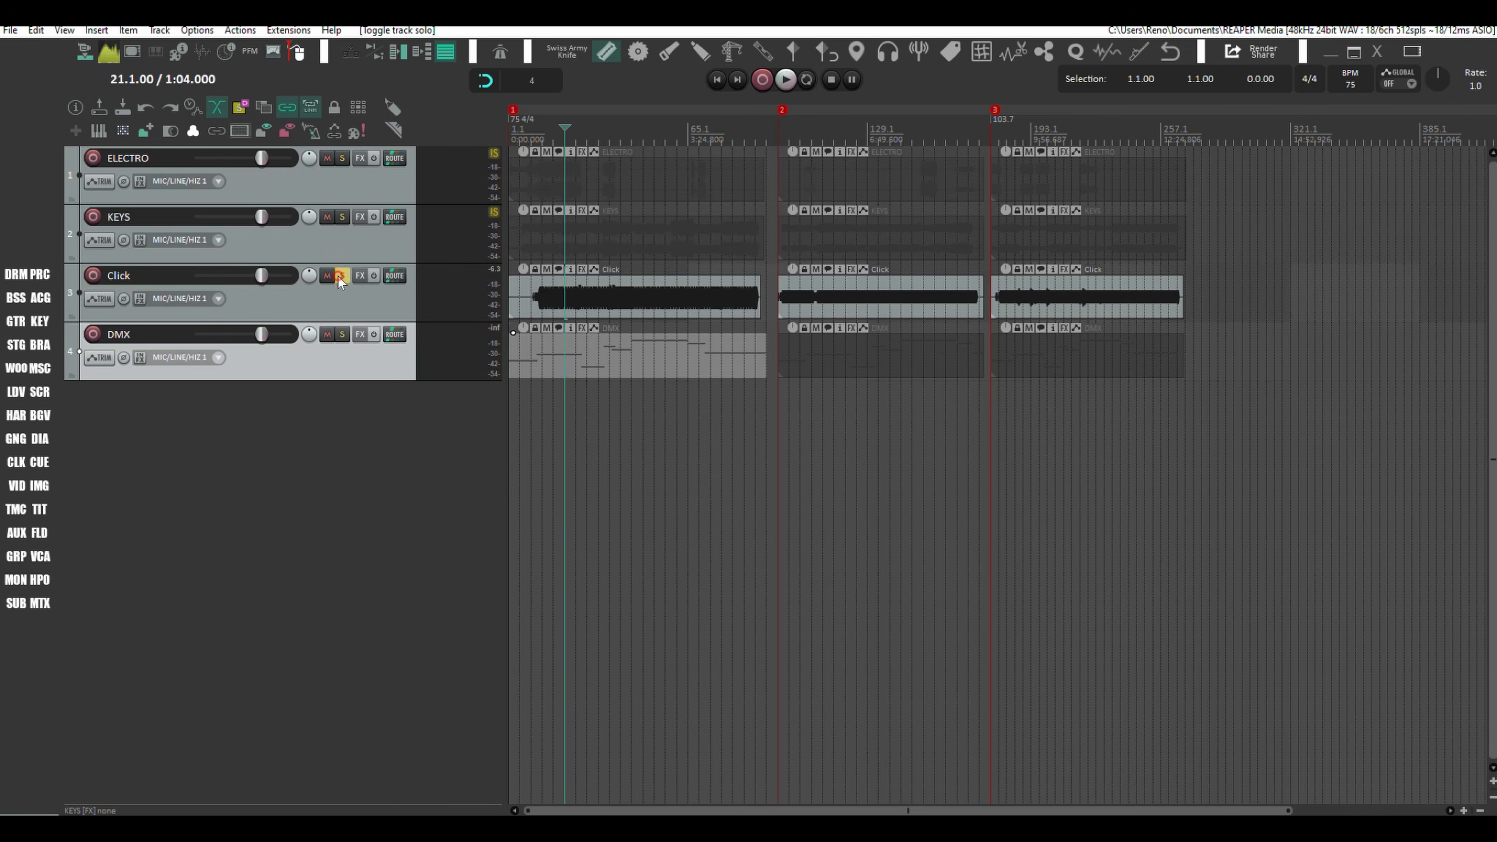
key(space)
key(space)
click(341, 275)
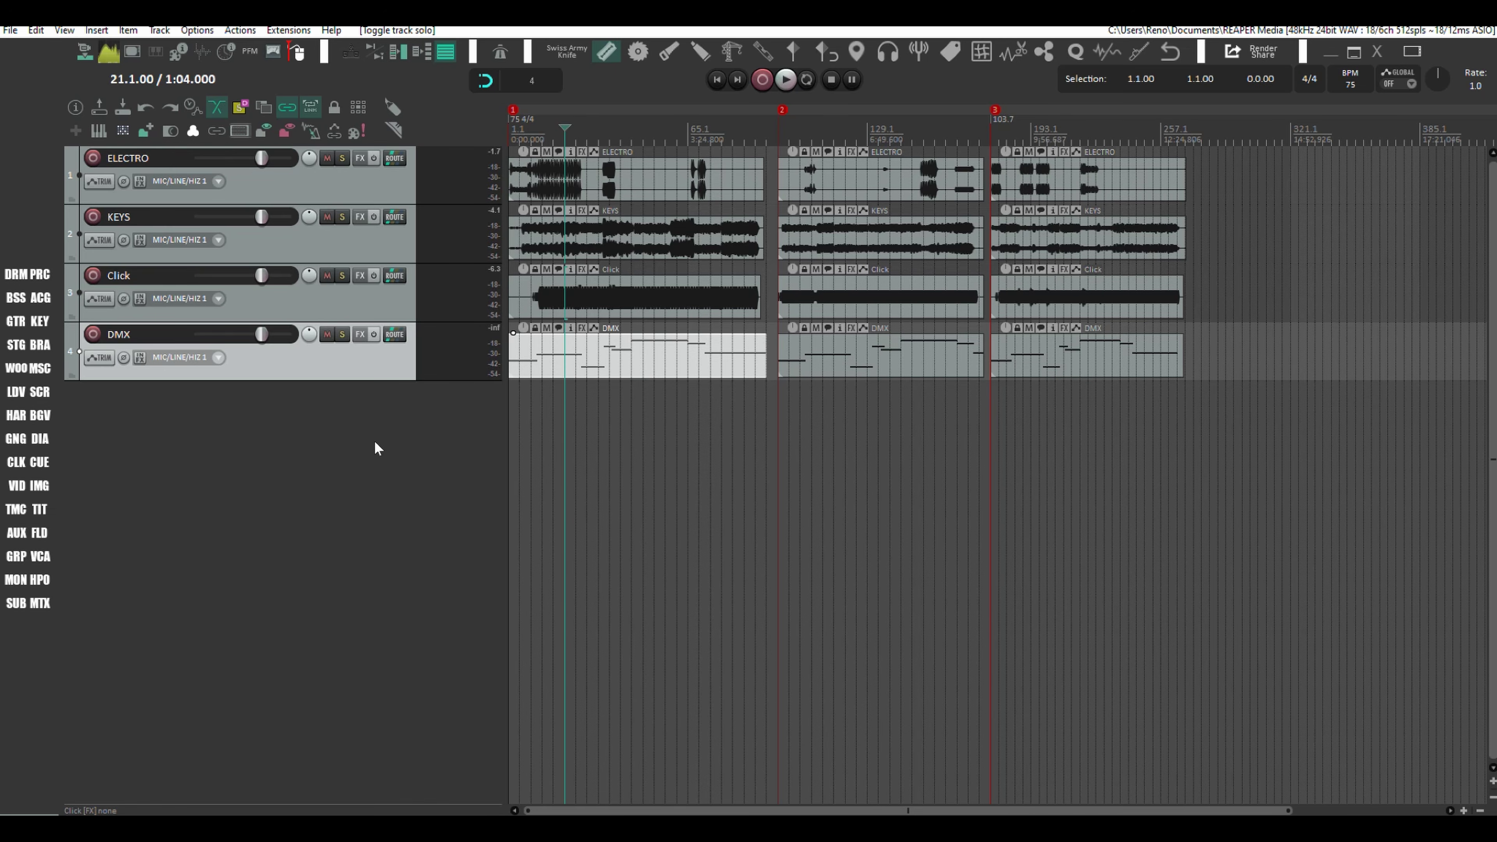
Step: Add a new track below the DMX track and name it STREAM
double_click(363, 429)
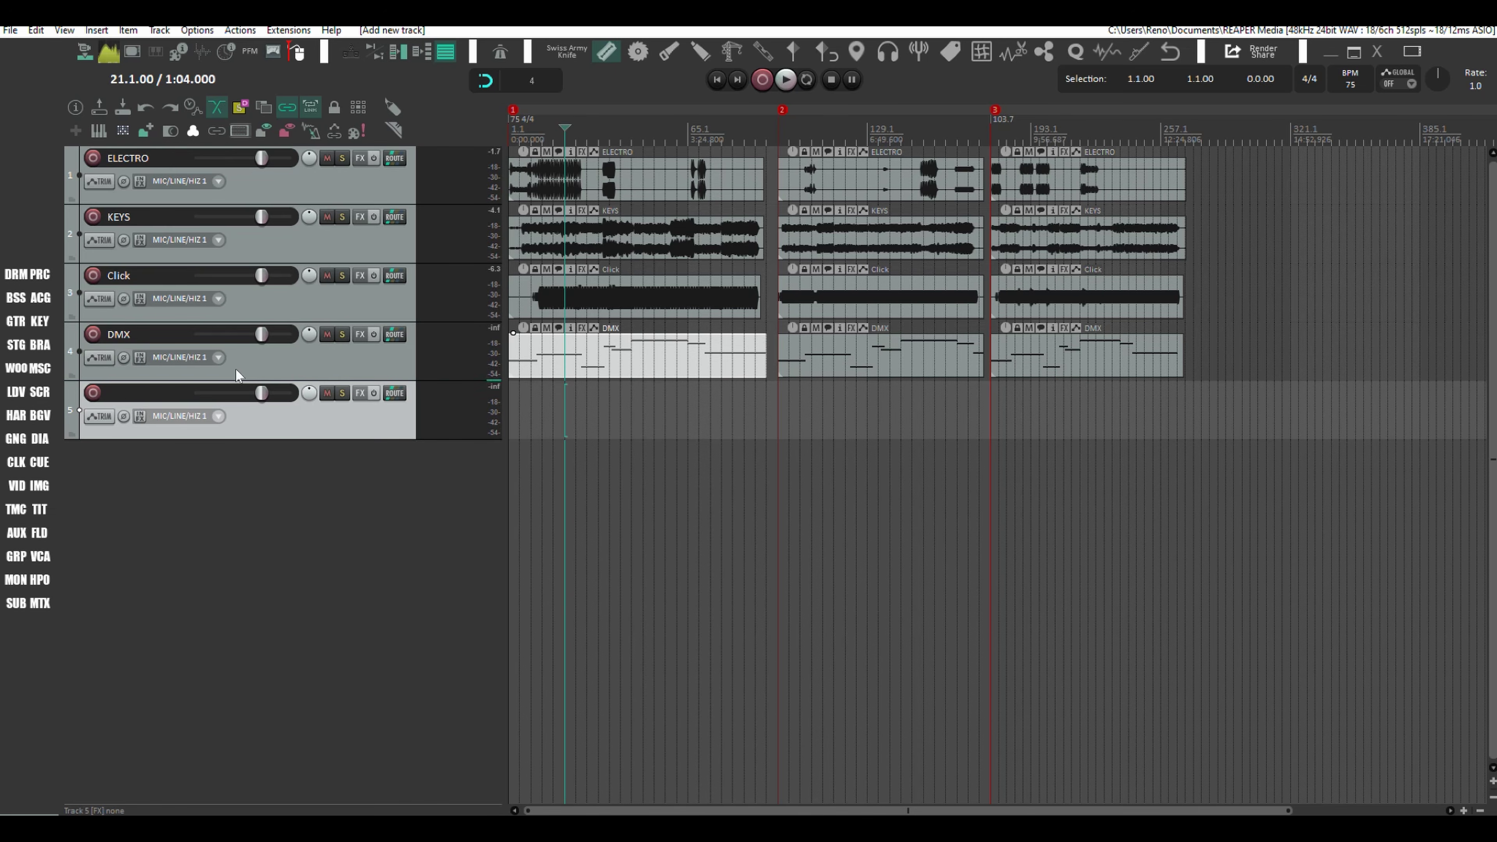
double_click(135, 393)
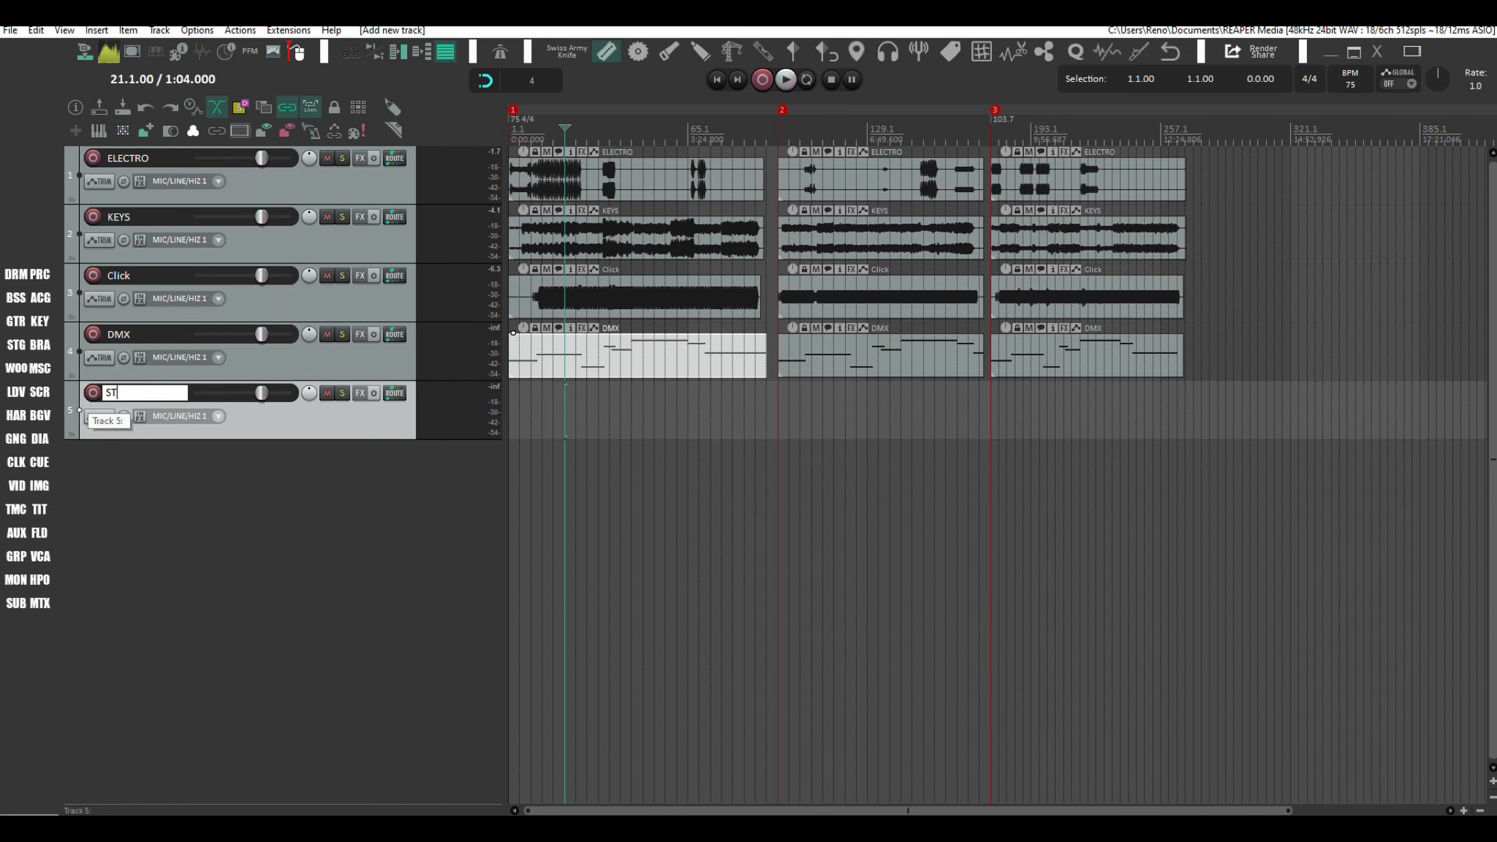
text(STREAM)
key(Return)
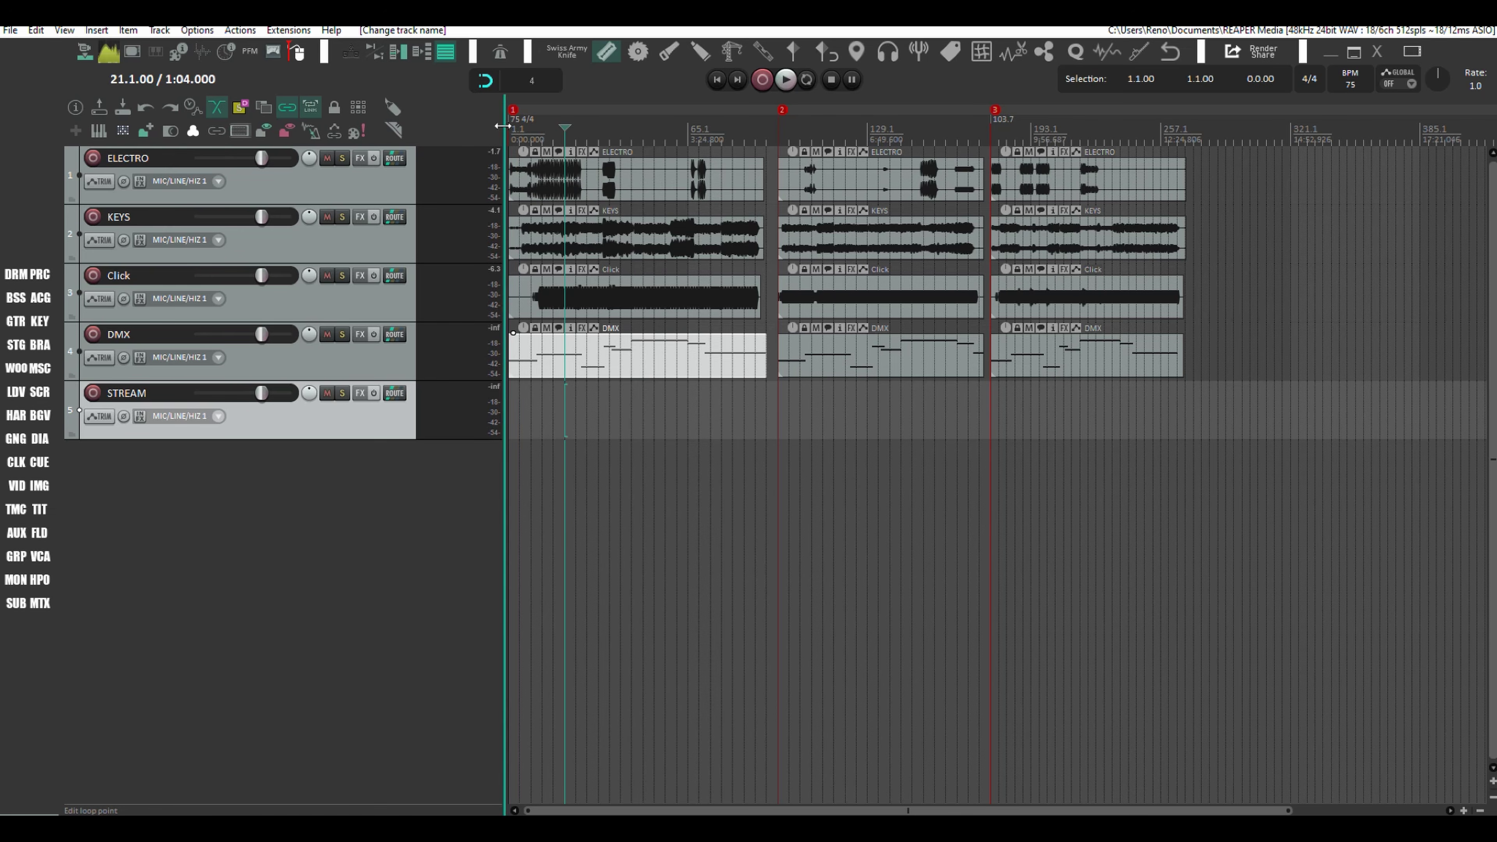
Step: Jump the edit cursor through the song markers to marker 3 and return it to the project start
key(bracketright)
key(bracketright)
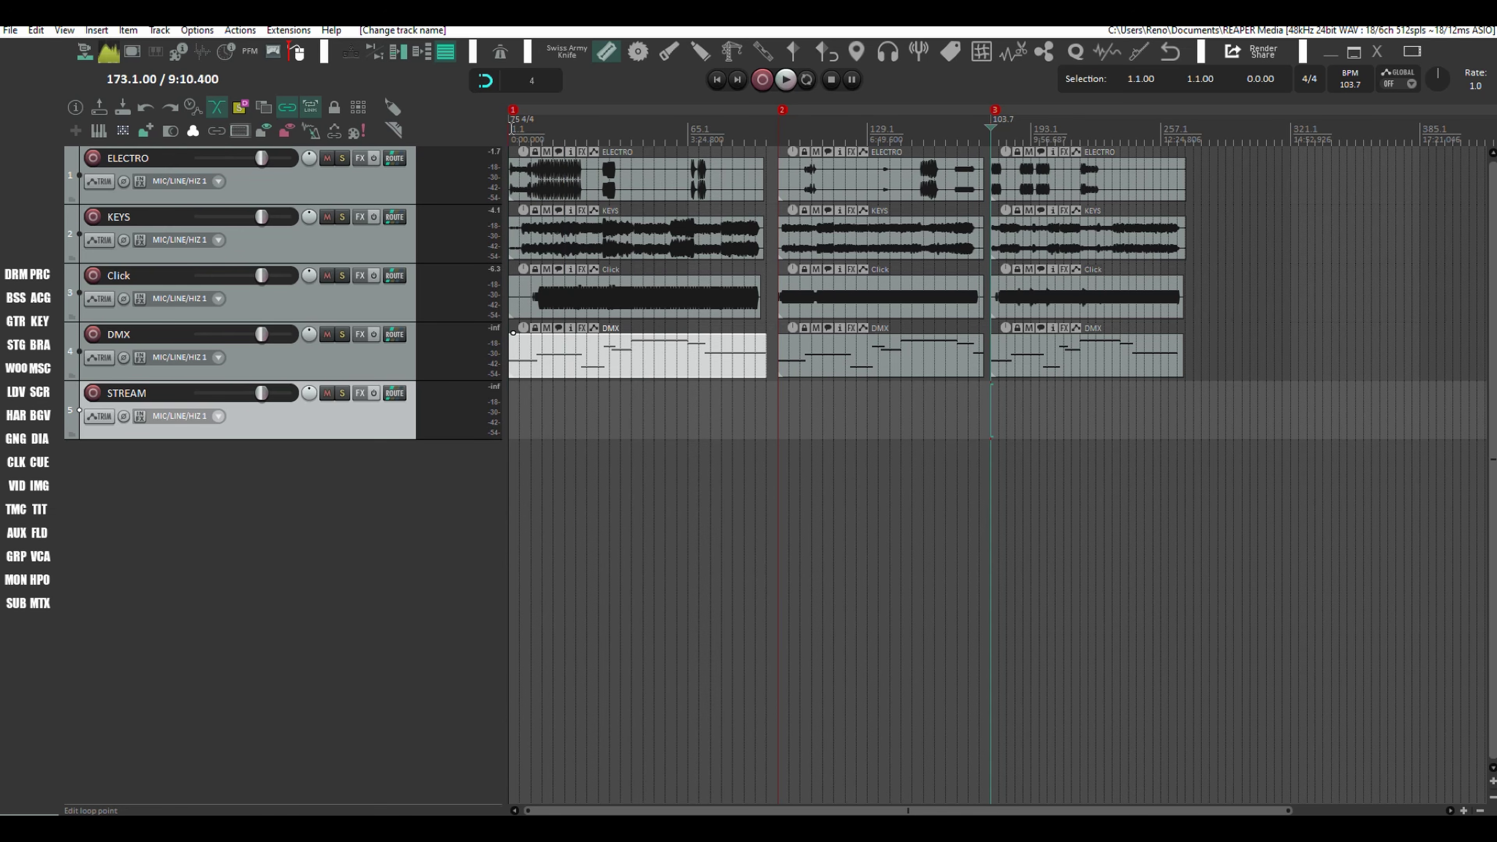
key(Home)
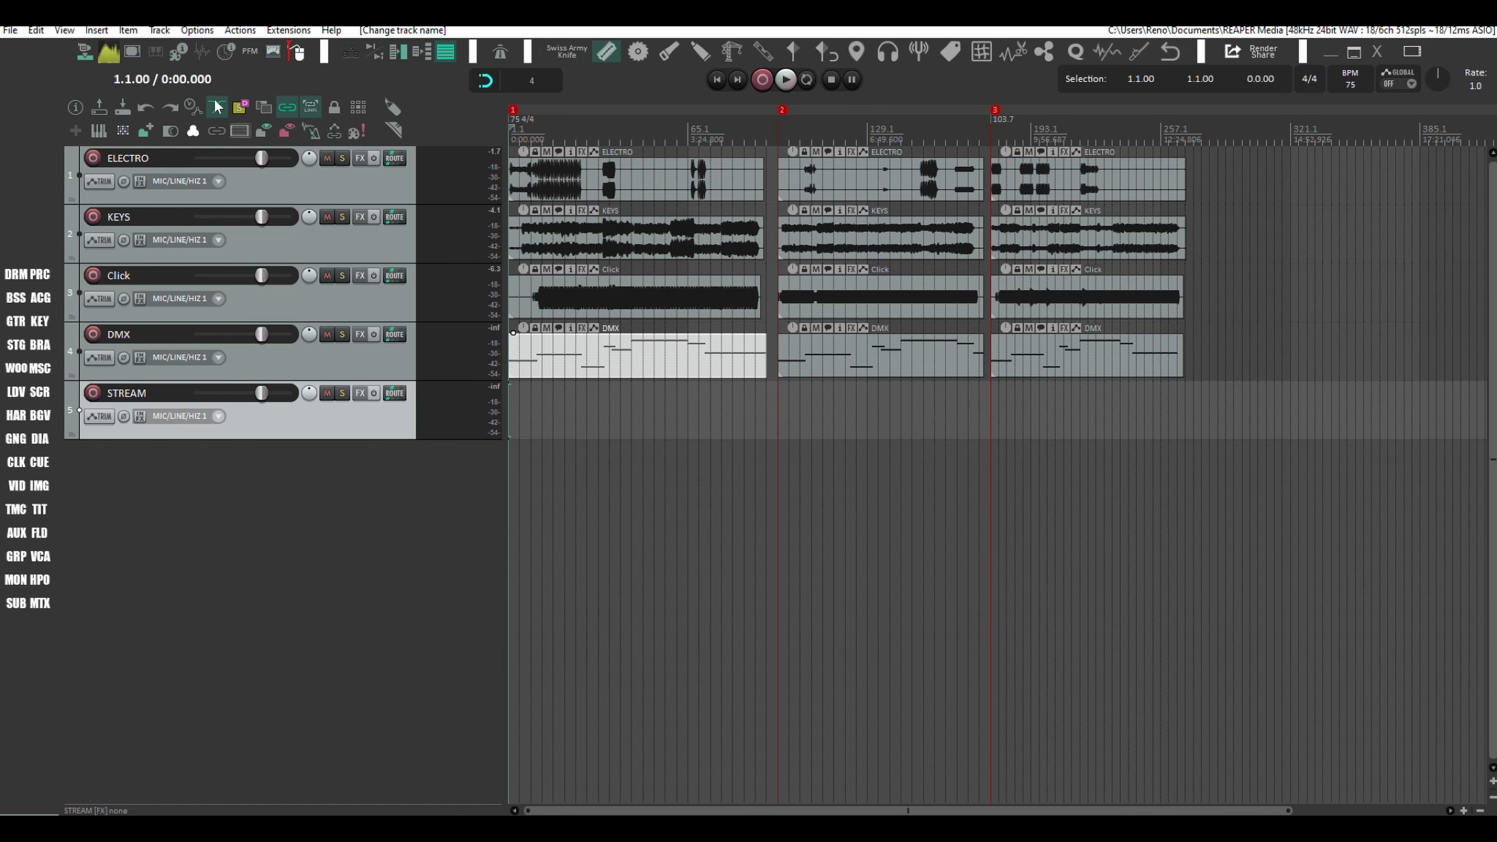
Step: Disable the master send of all five tracks in the Routing Matrix and close the matrix
click(65, 30)
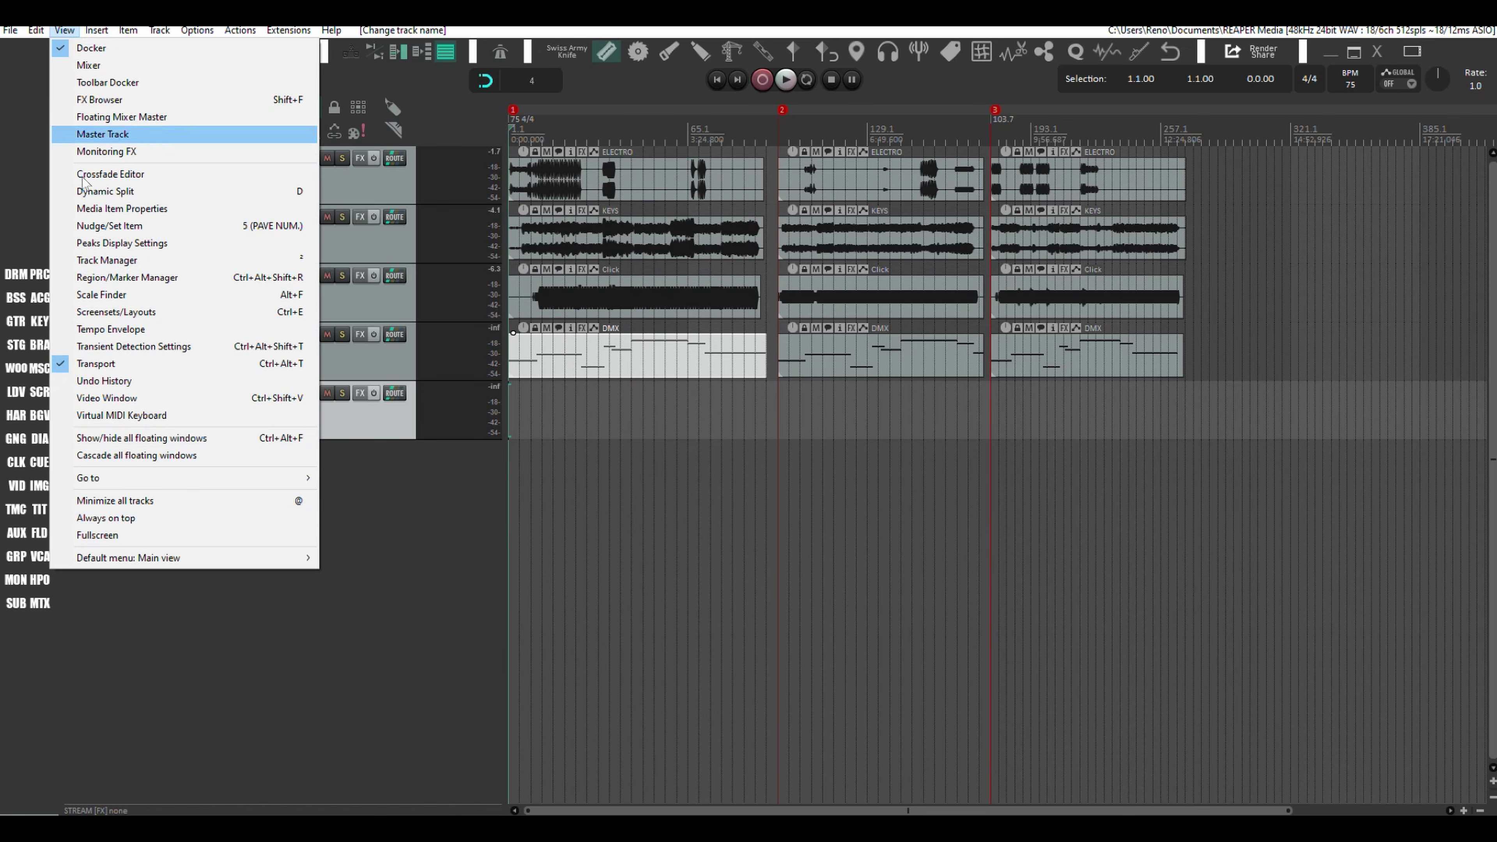
mouse_move(127, 557)
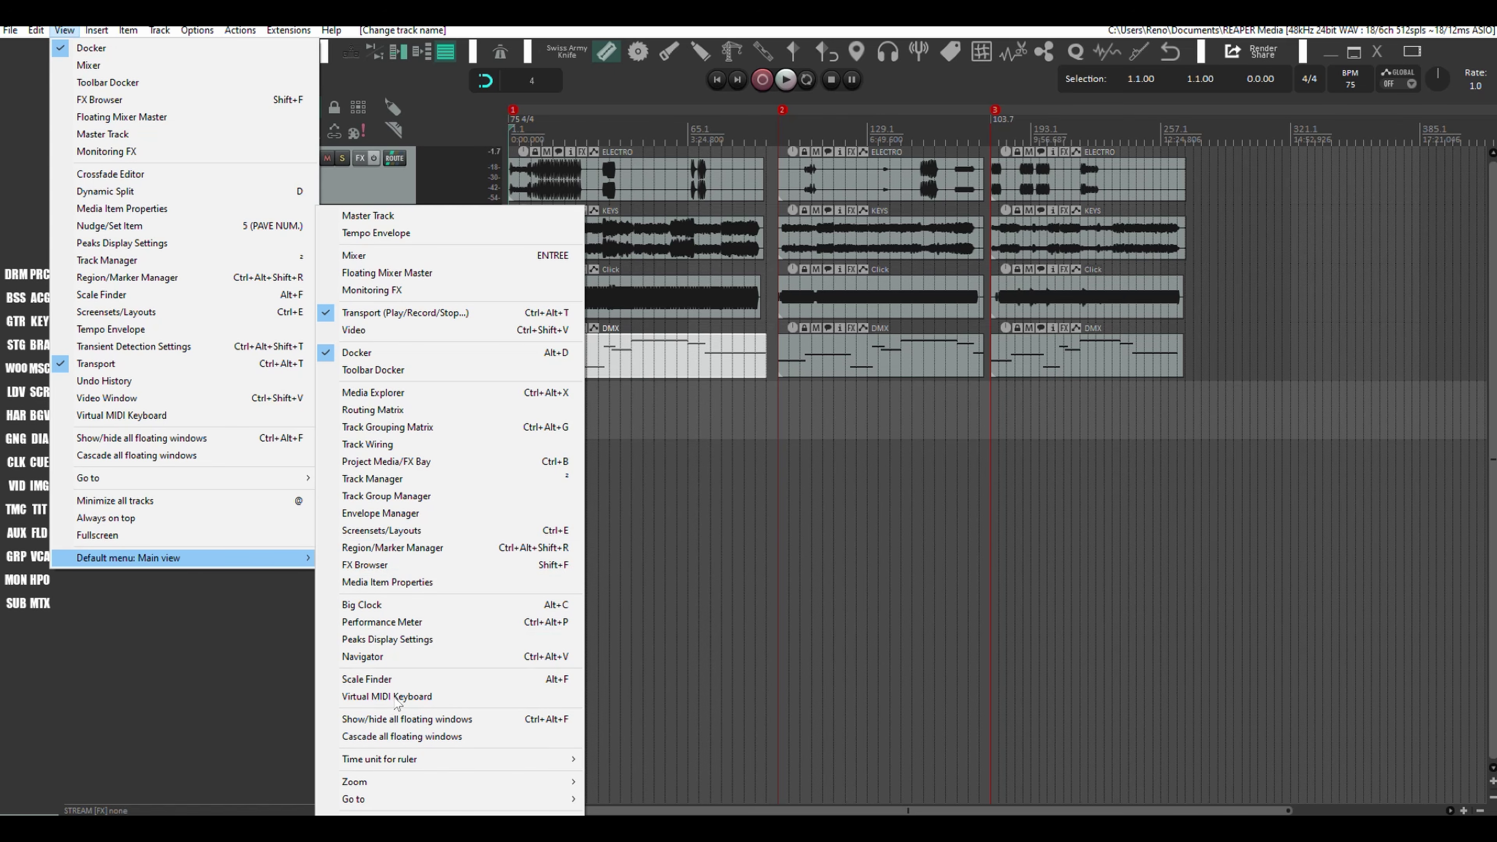
click(373, 409)
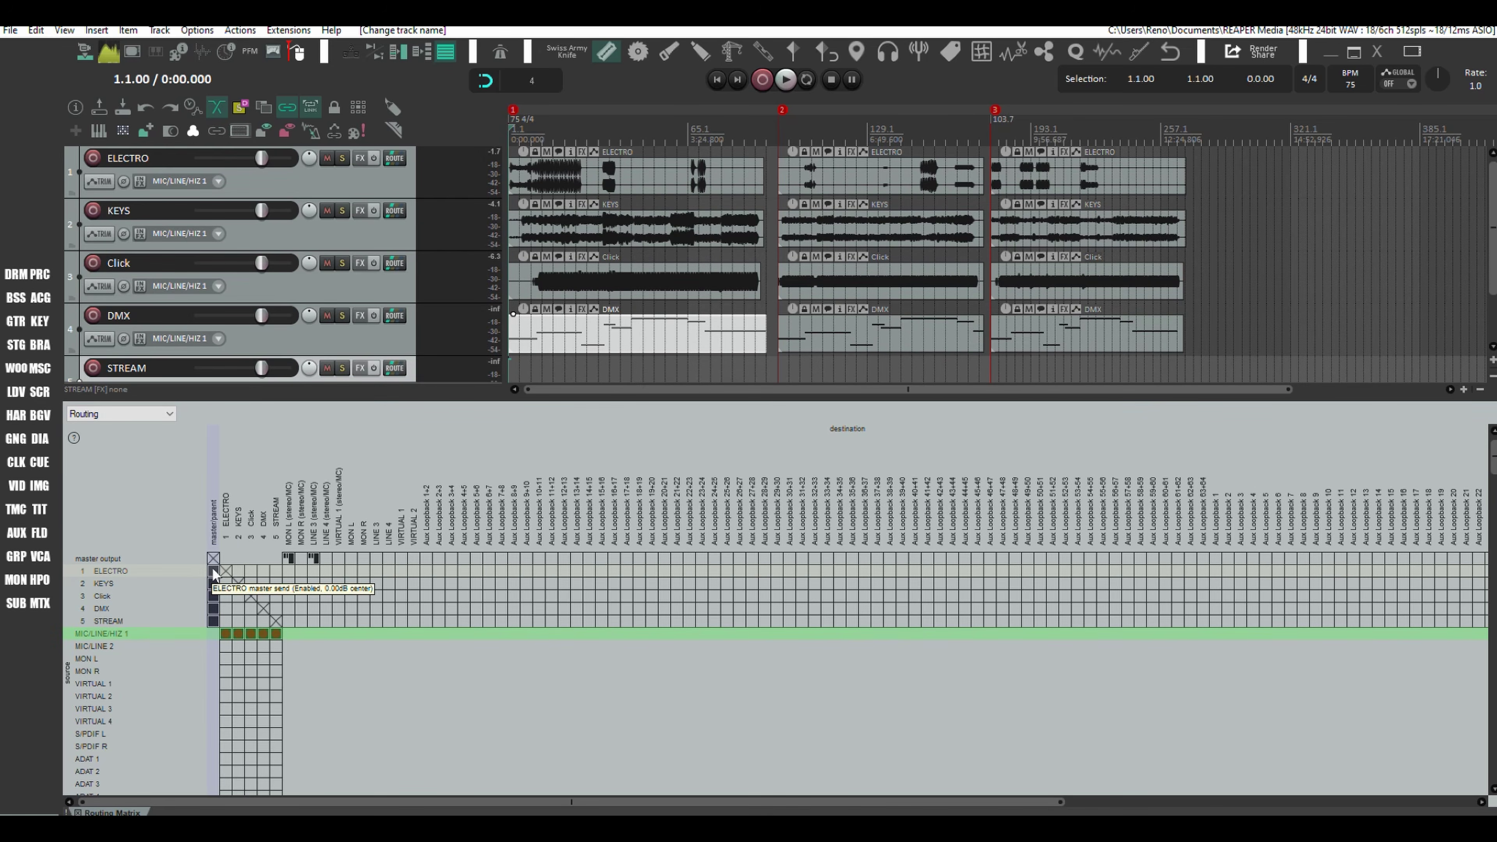
drag(214, 575, 214, 621)
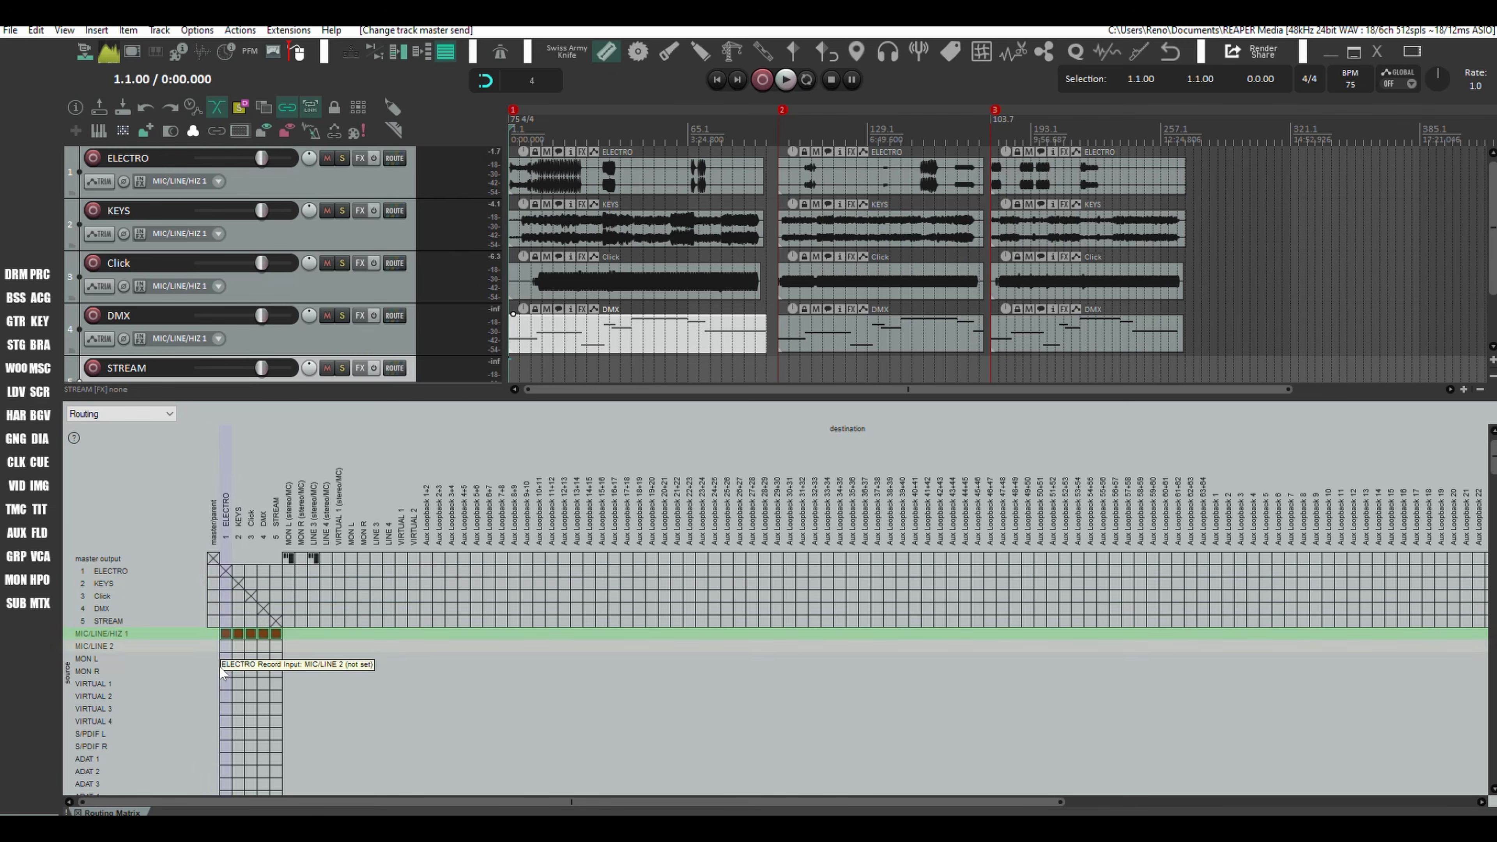
click(79, 812)
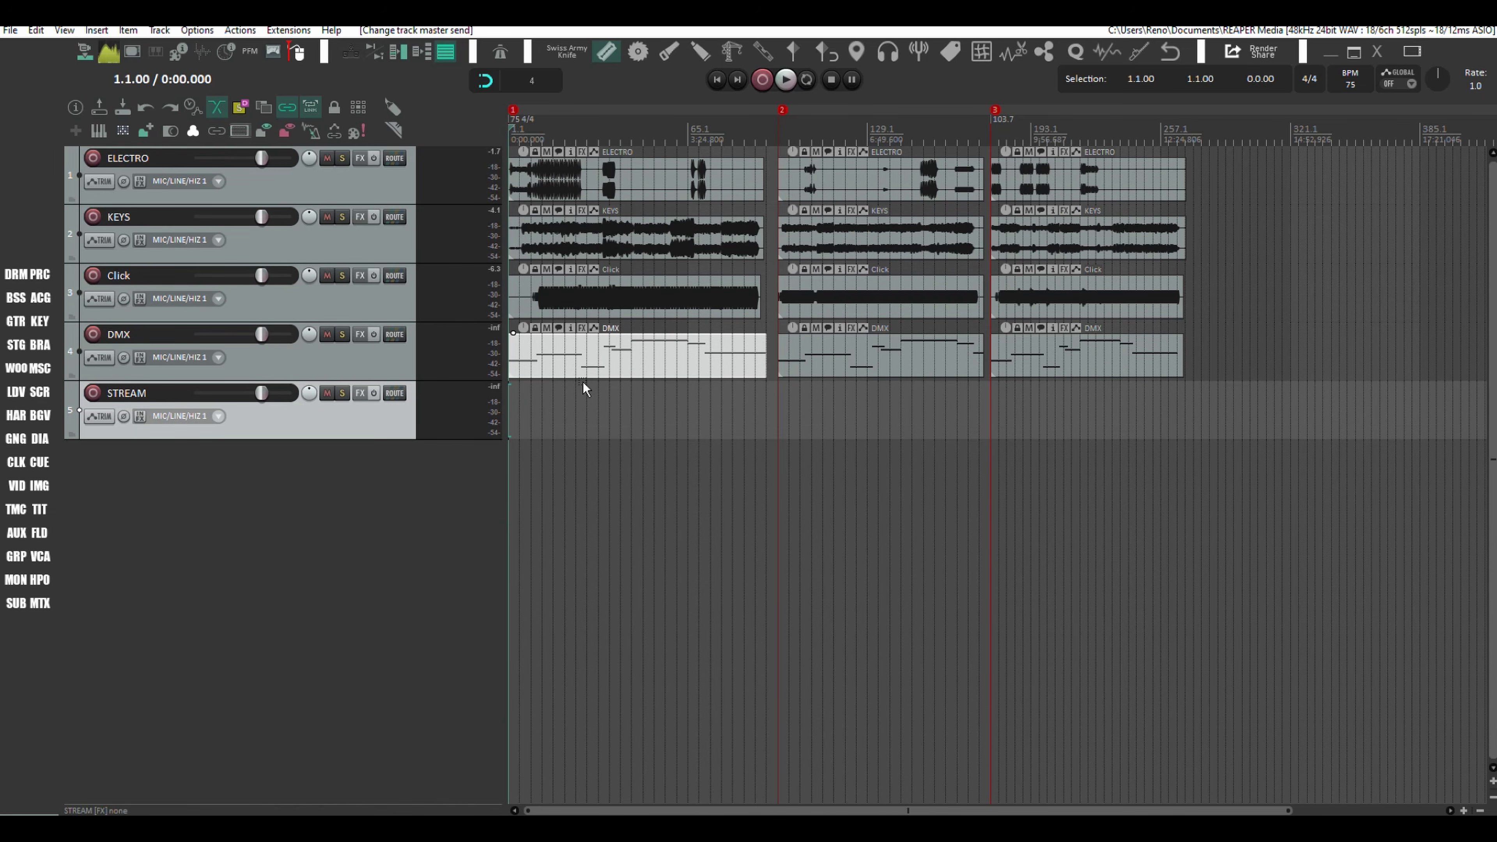
Step: Review the audio device preferences and the available audio systems, keeping ASIO selected
key(ctrl+p)
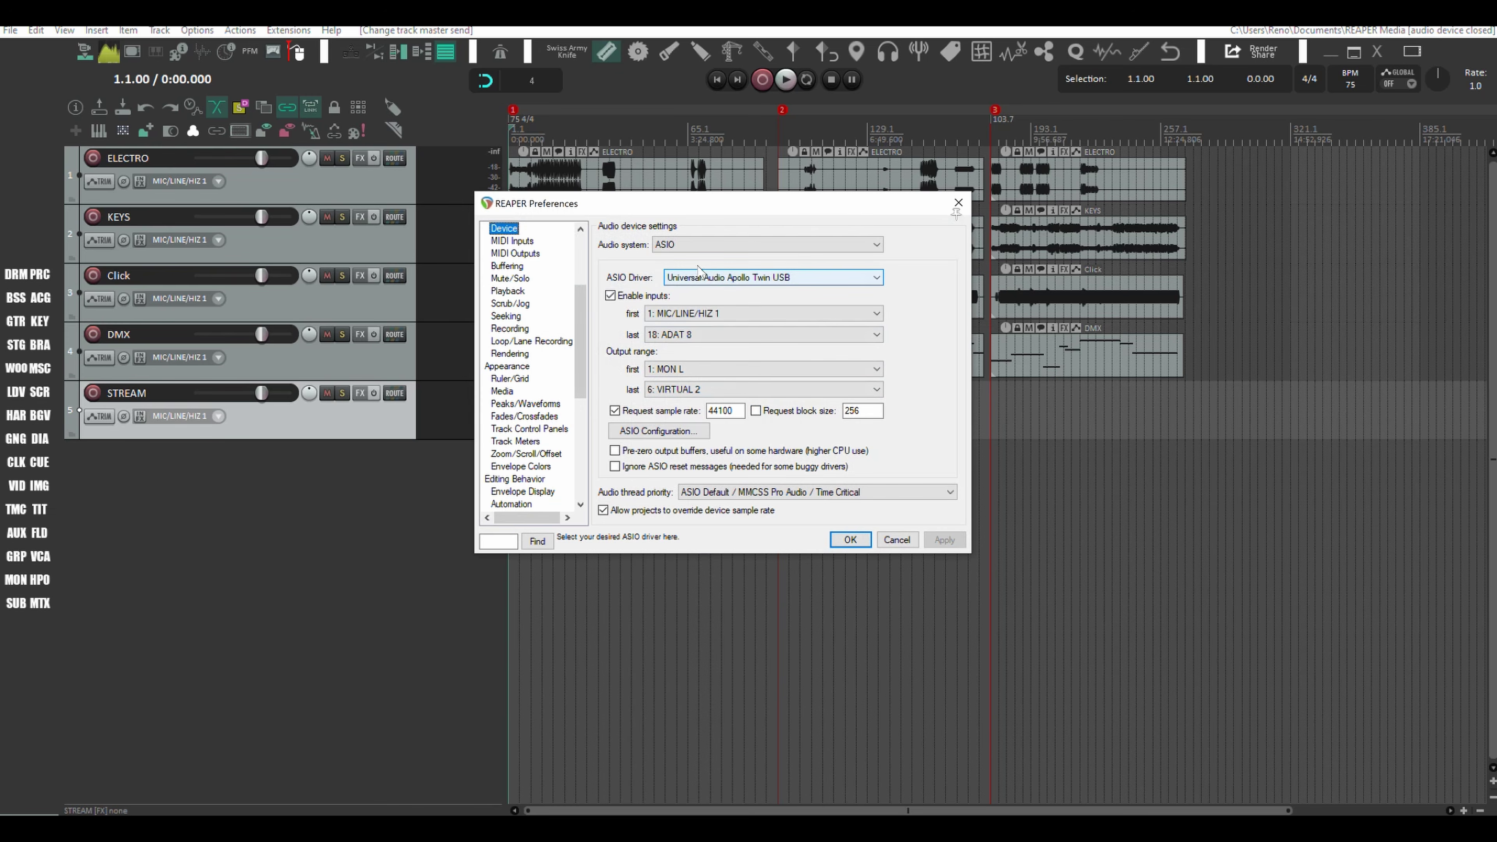
click(678, 244)
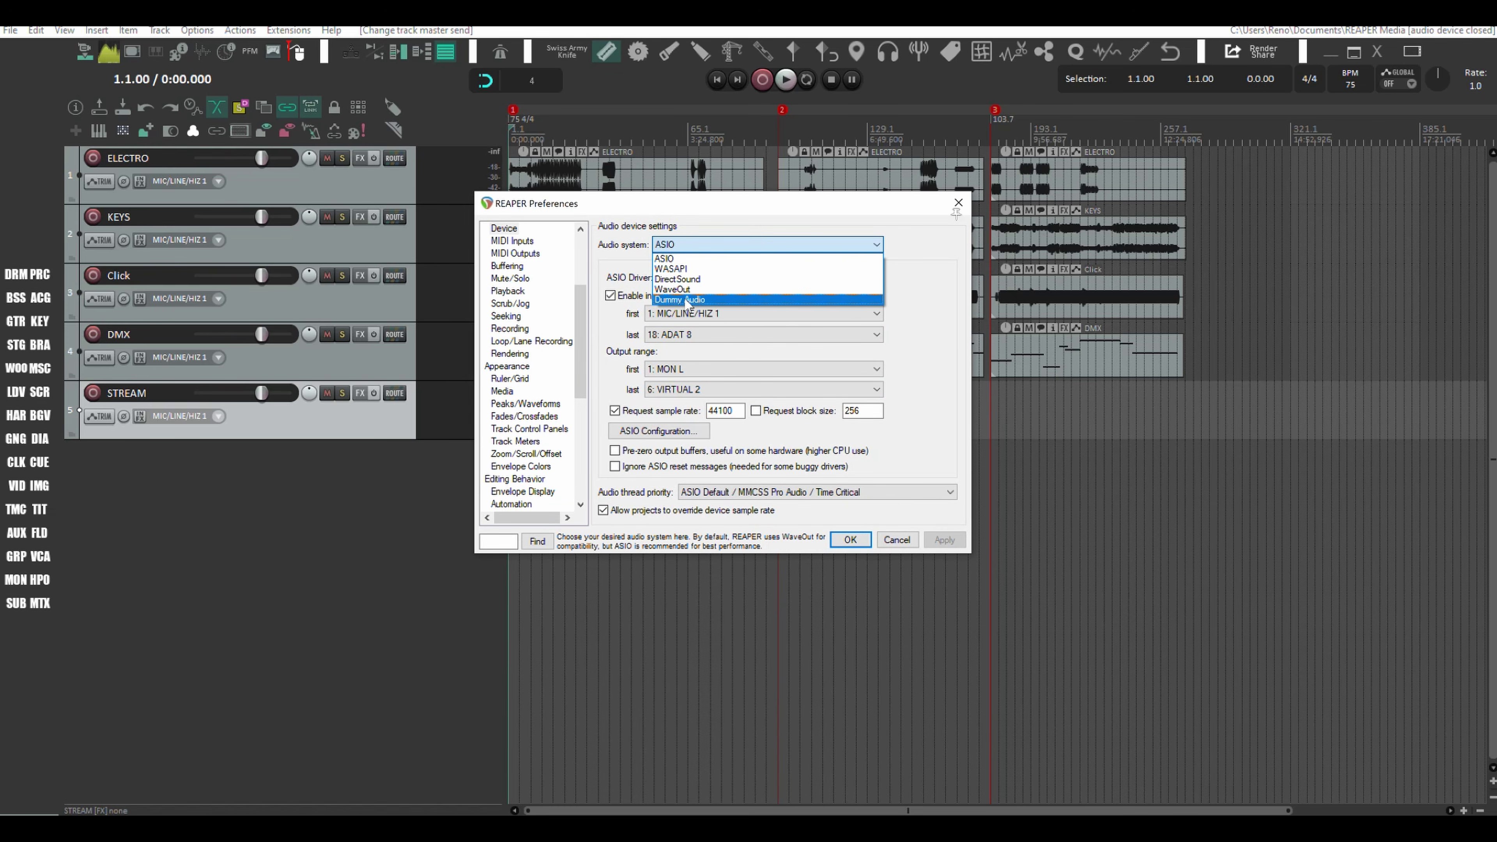
click(693, 212)
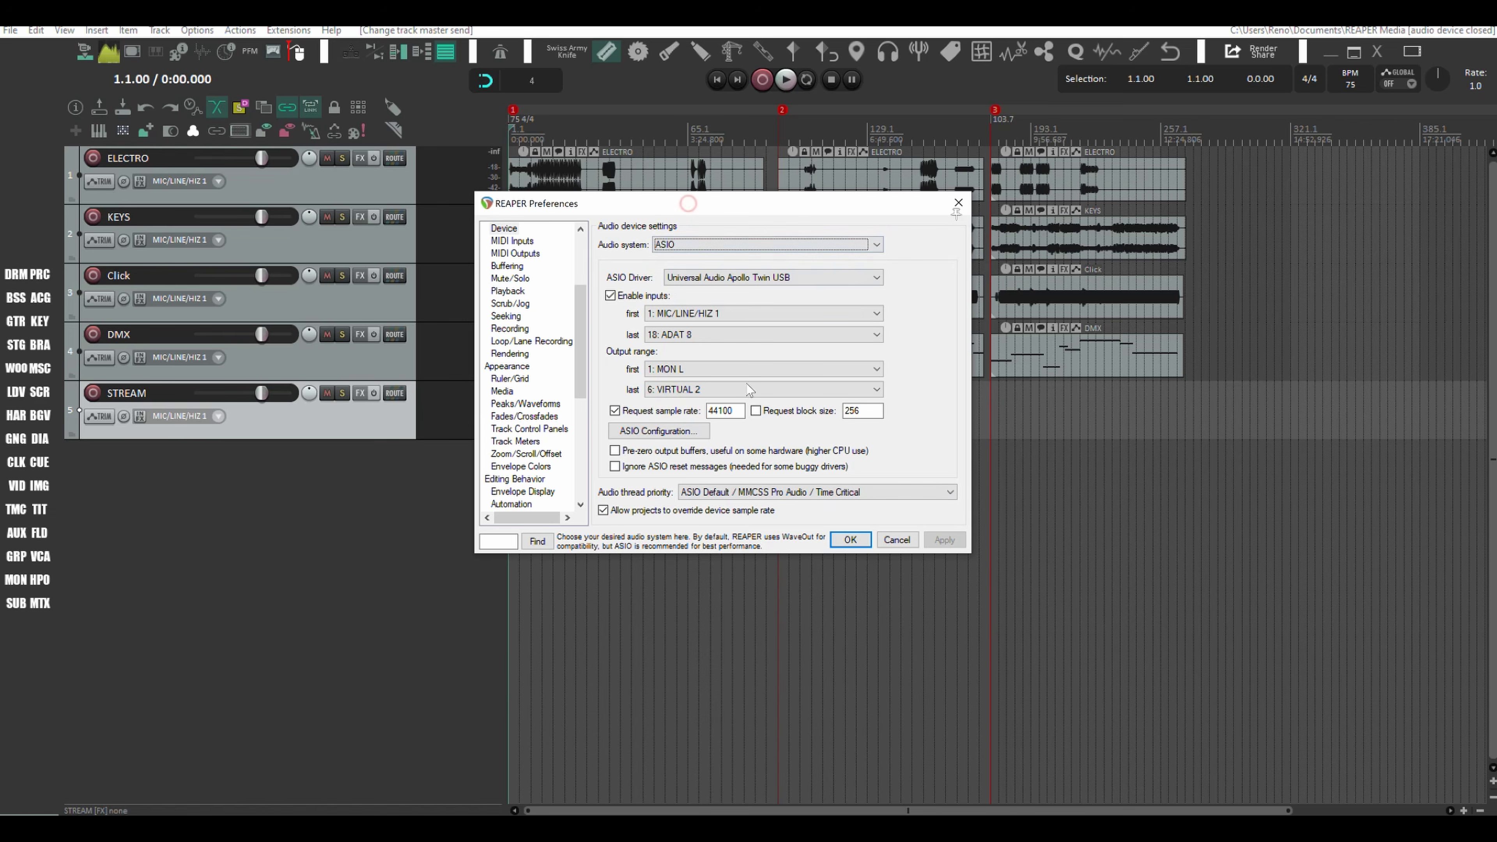
click(862, 543)
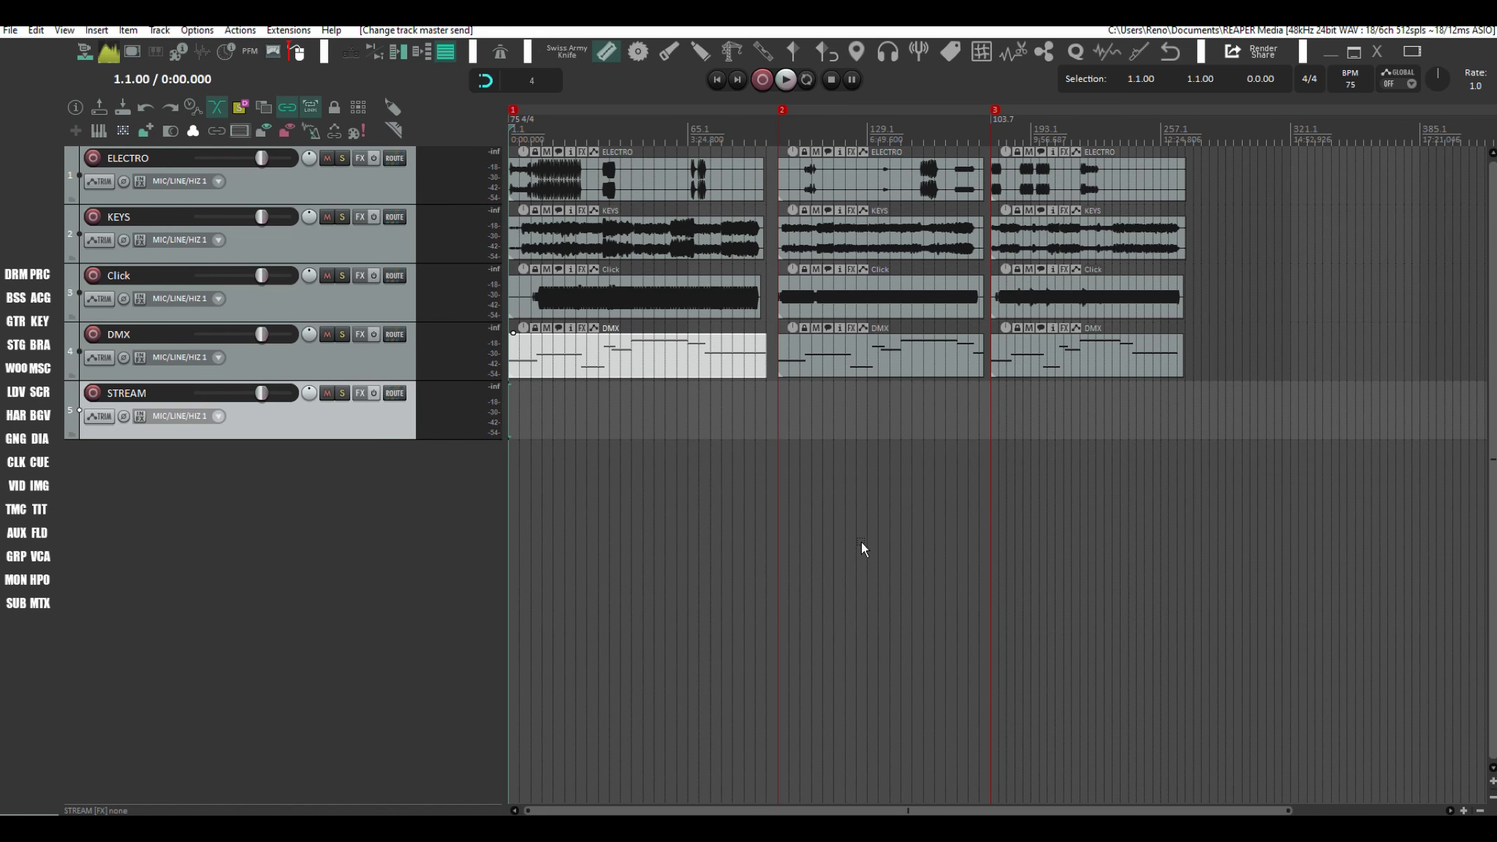
Step: Switch the ELECTRO track's master send on and back off in its routing settings
click(394, 157)
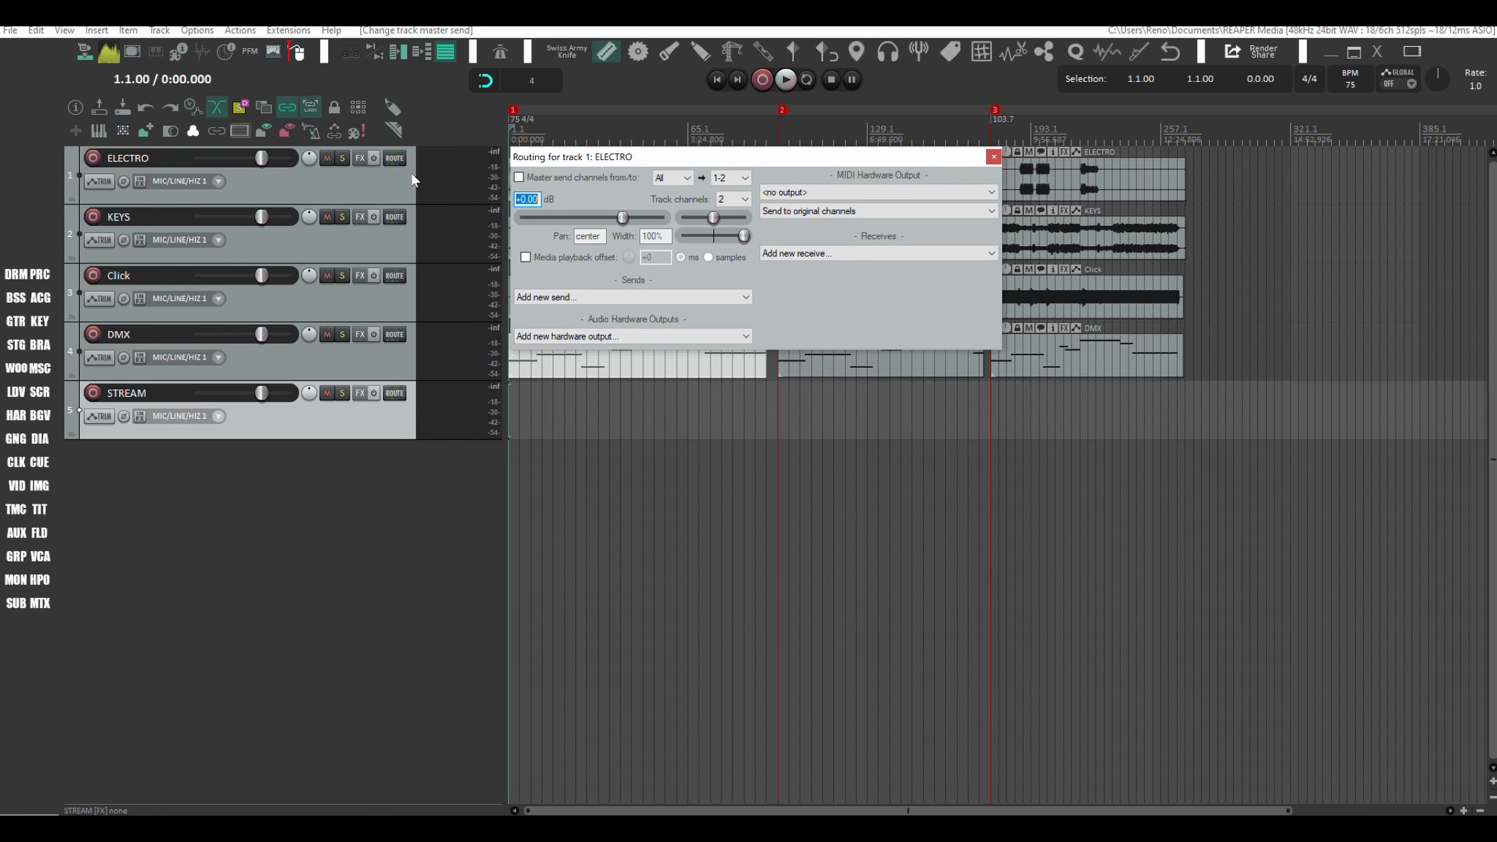
click(519, 178)
click(518, 177)
click(994, 156)
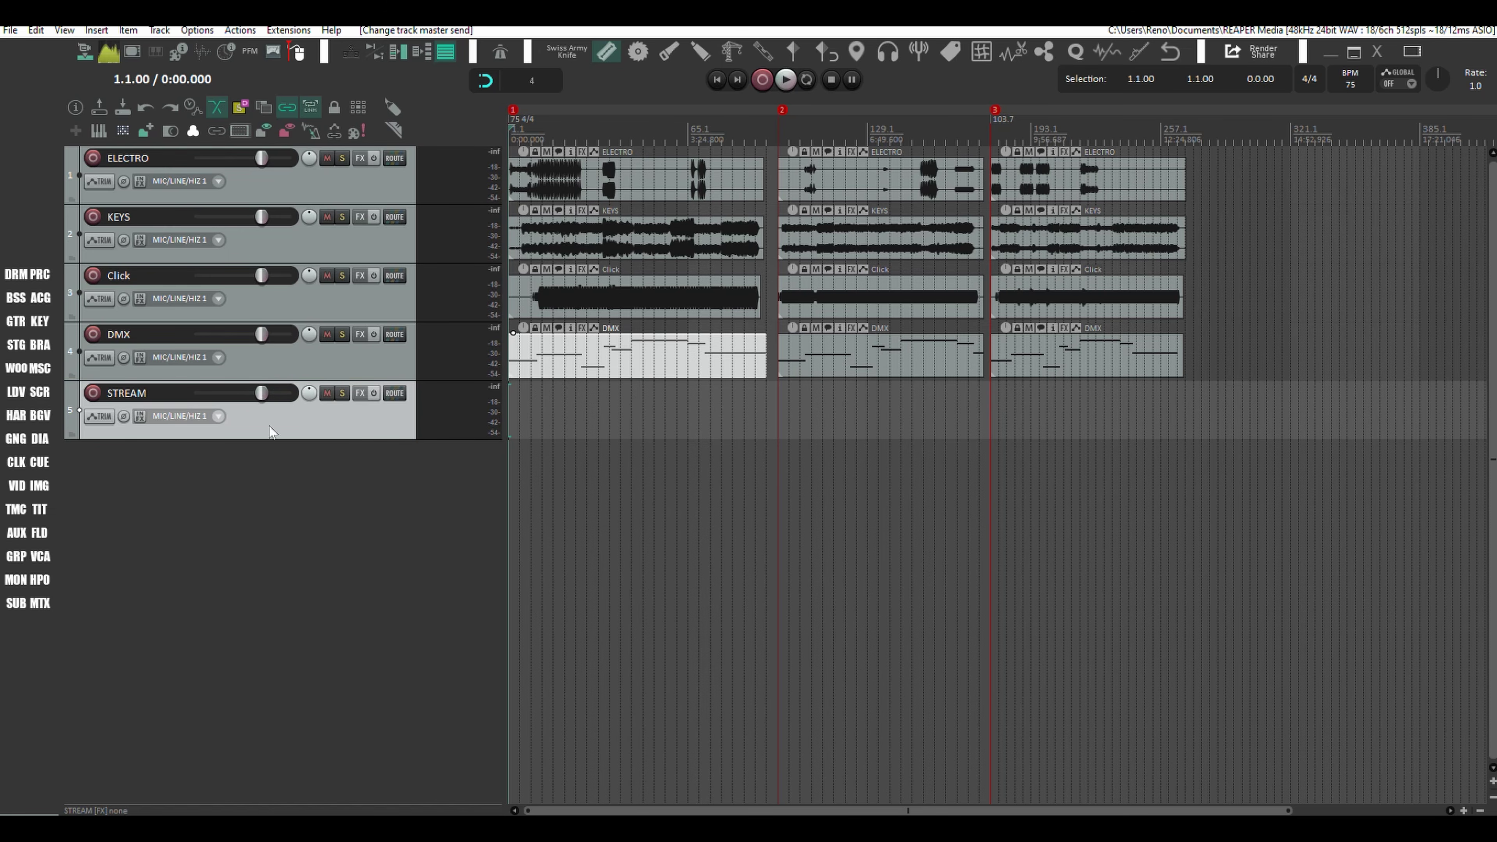
Step: Set the STREAM track's channel count to 8 in its routing settings
click(394, 393)
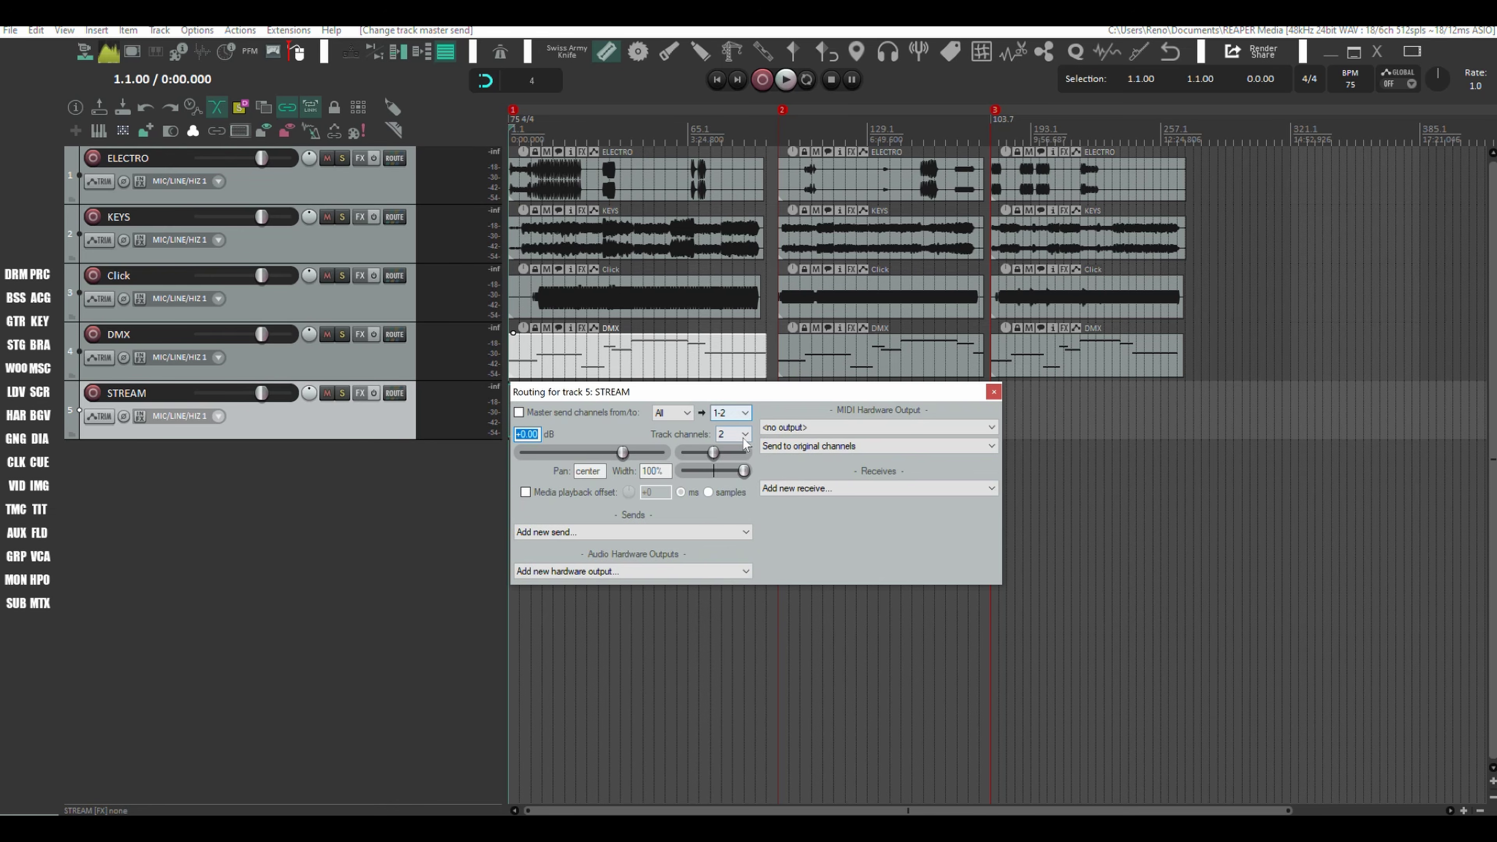
click(744, 439)
click(724, 481)
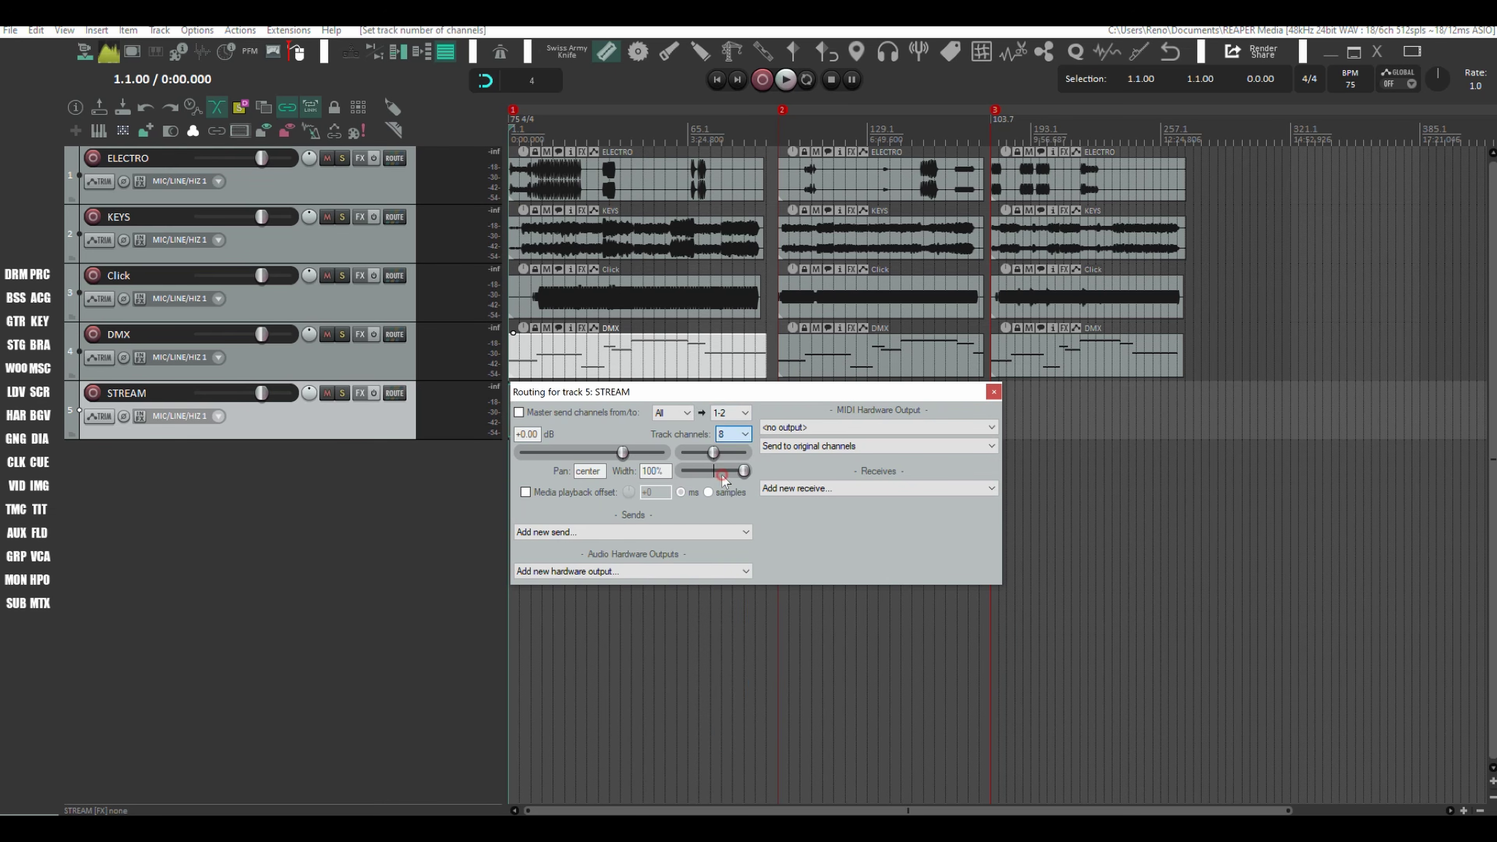
click(992, 392)
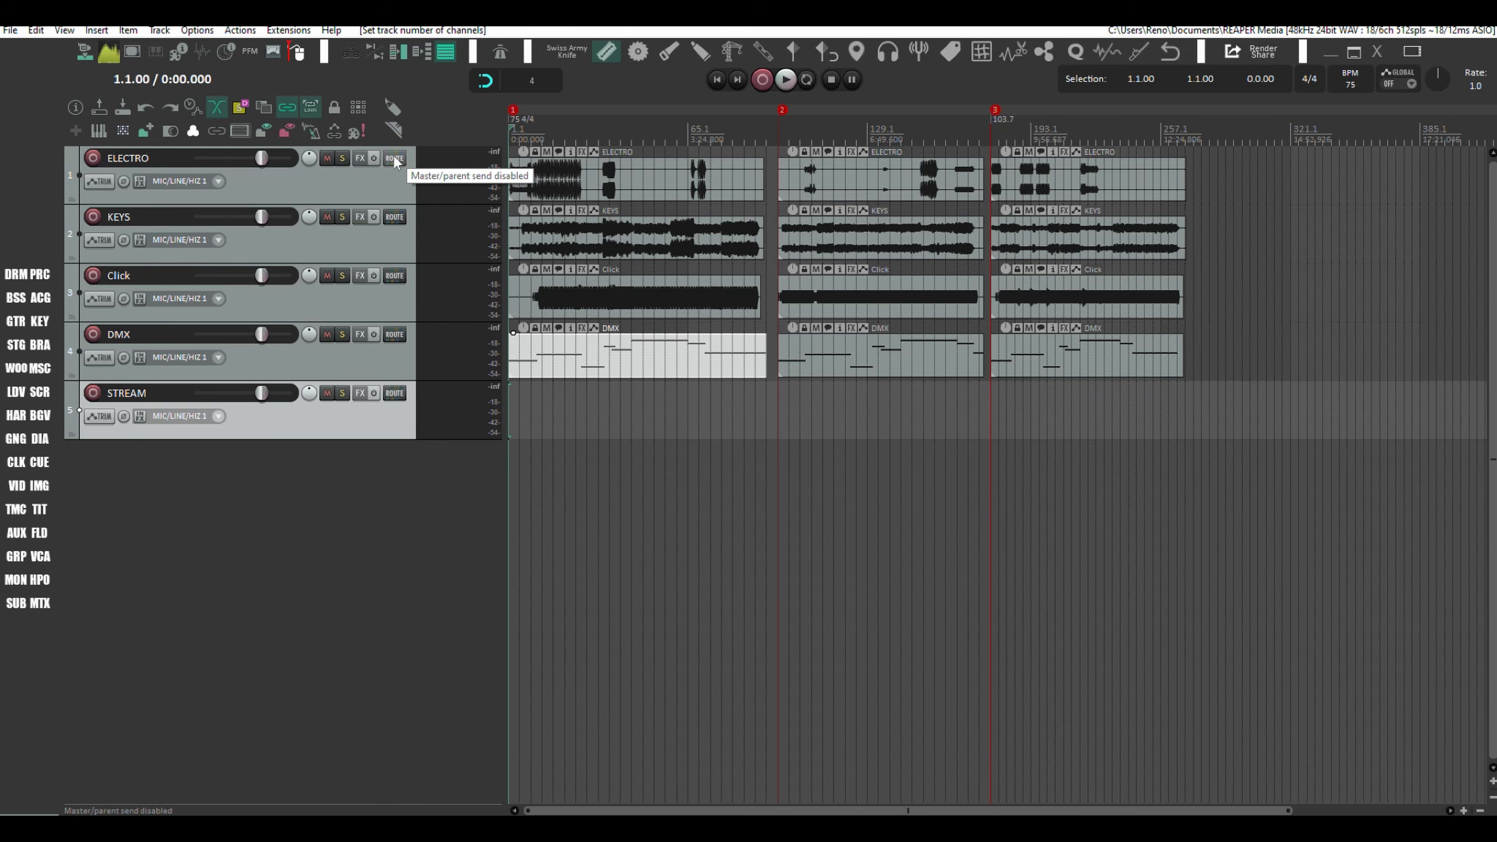
Step: Show the mixer and create a send from the ELECTRO track to the STREAM track on channels 1/2
key(ctrl+m)
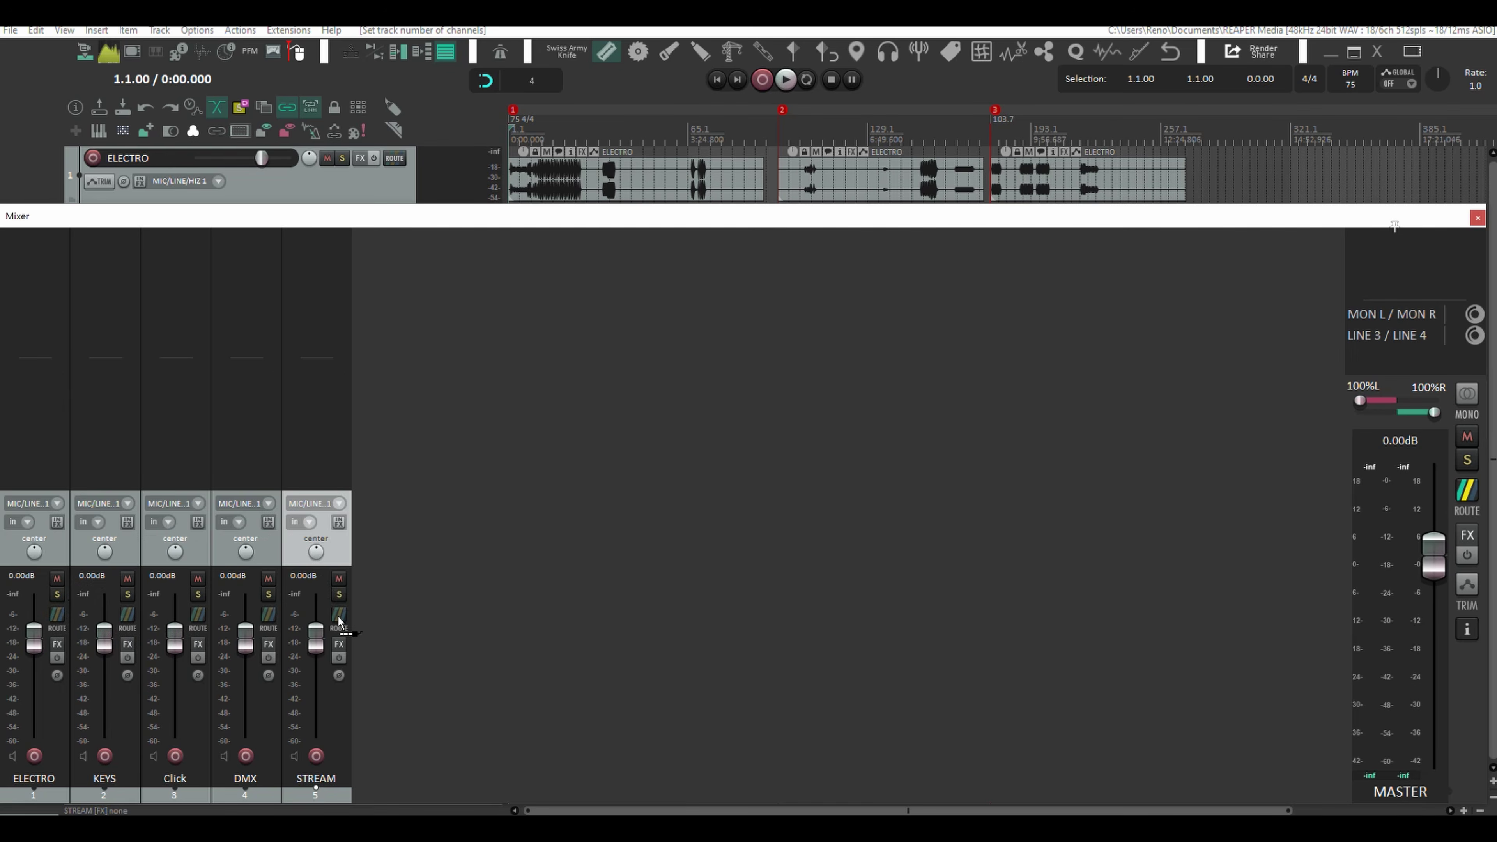
drag(339, 619, 339, 622)
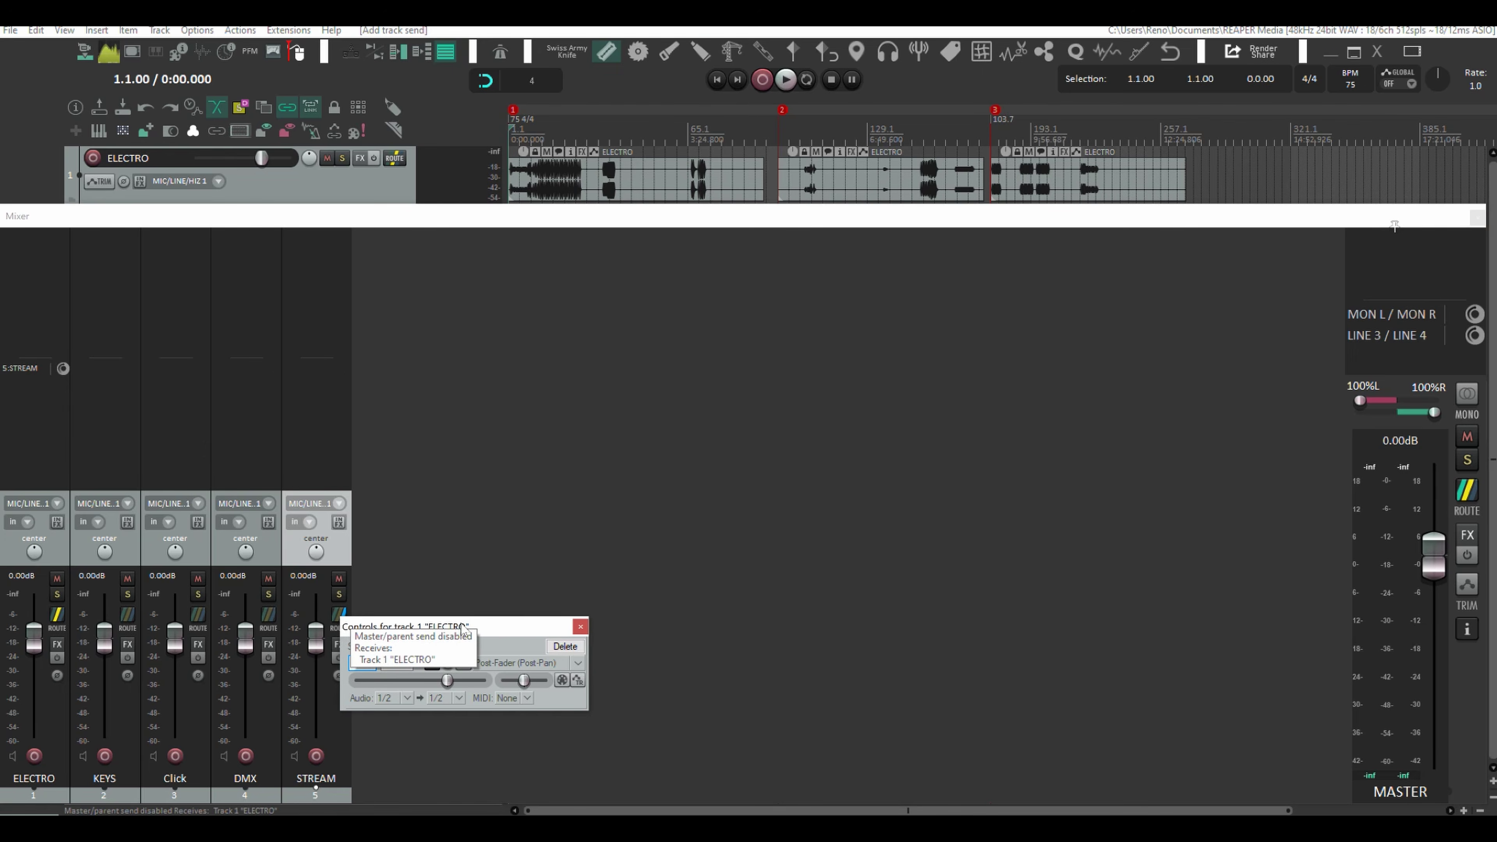
drag(459, 624, 676, 362)
drag(708, 313, 714, 302)
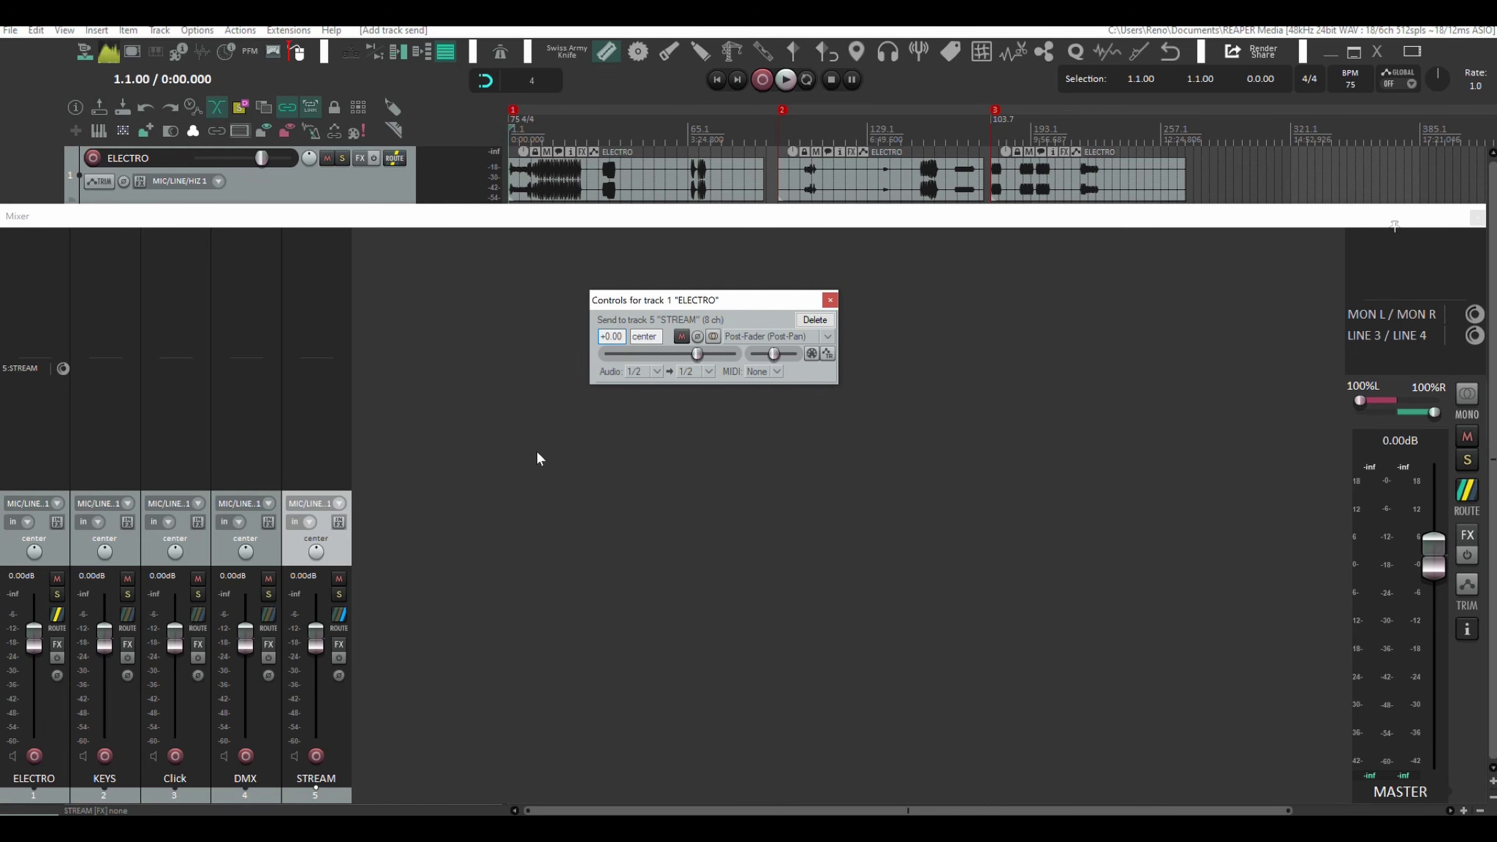
click(830, 300)
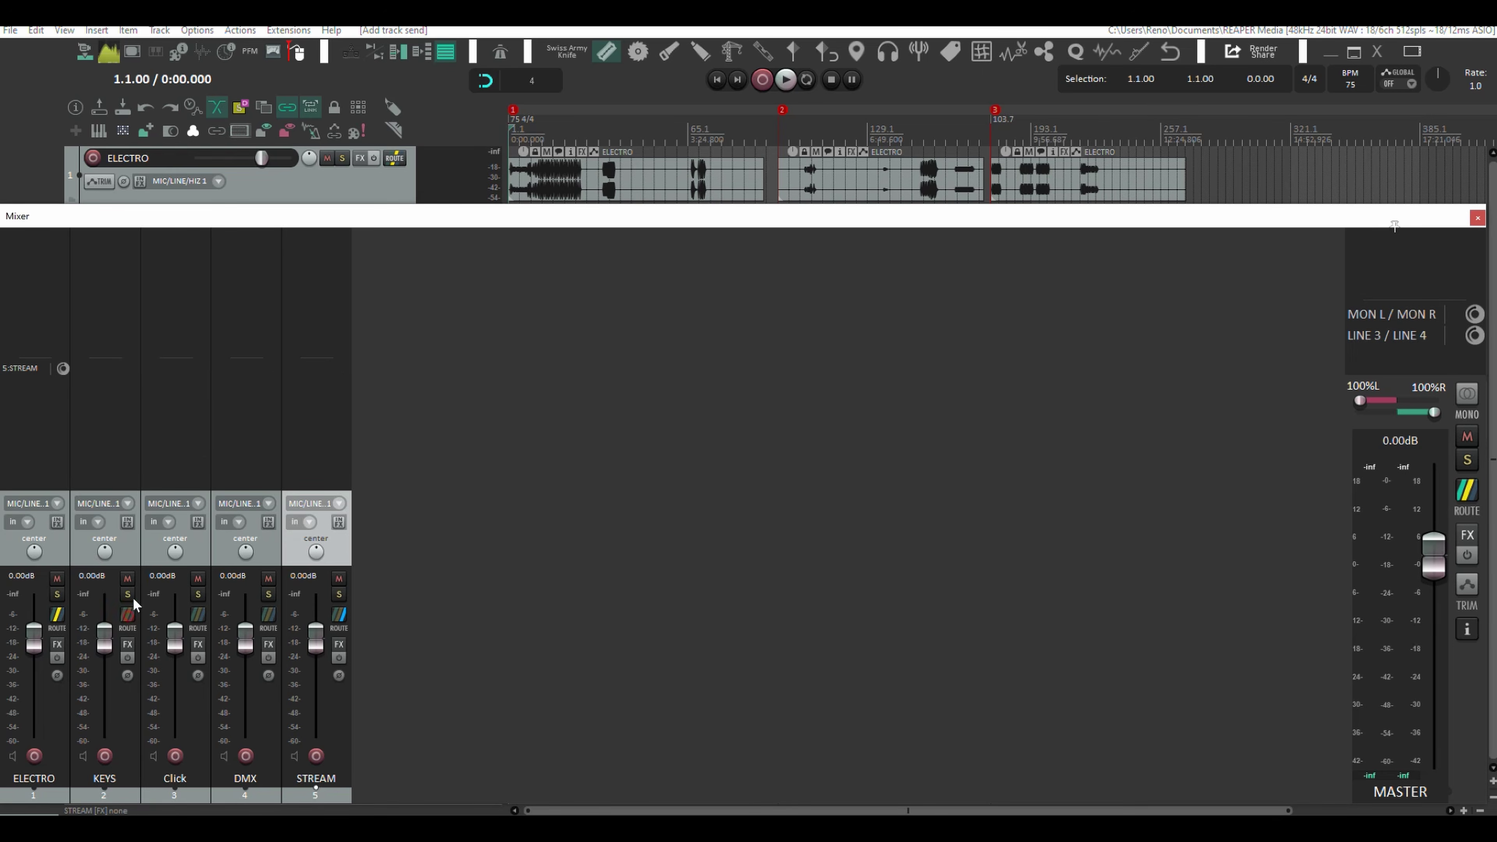
Step: Create a send from the KEYS track to the STREAM track with audio going to destination channels 3/4
drag(298, 570, 338, 615)
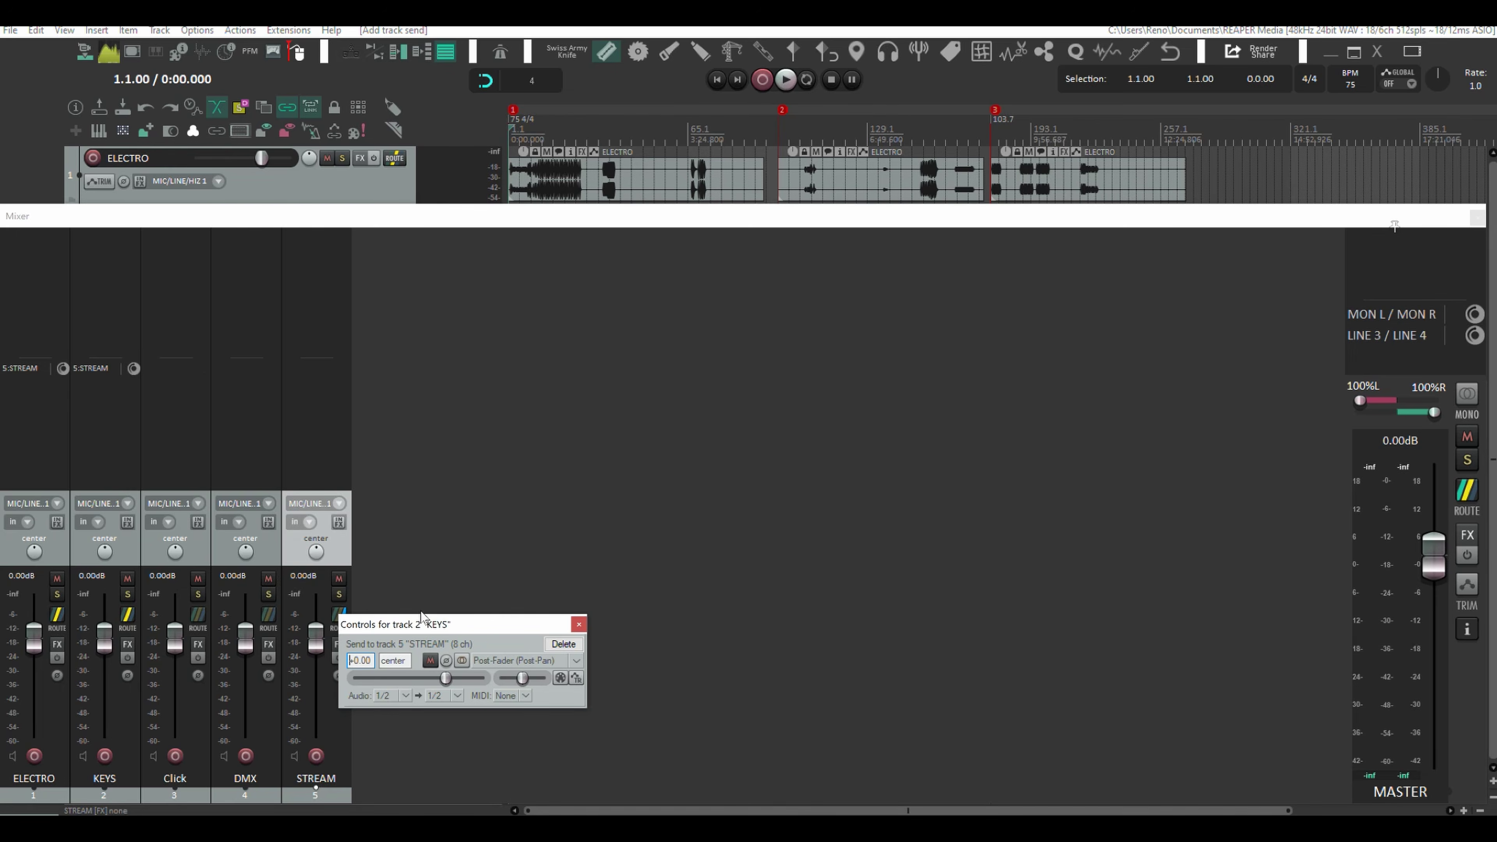
drag(471, 627, 734, 332)
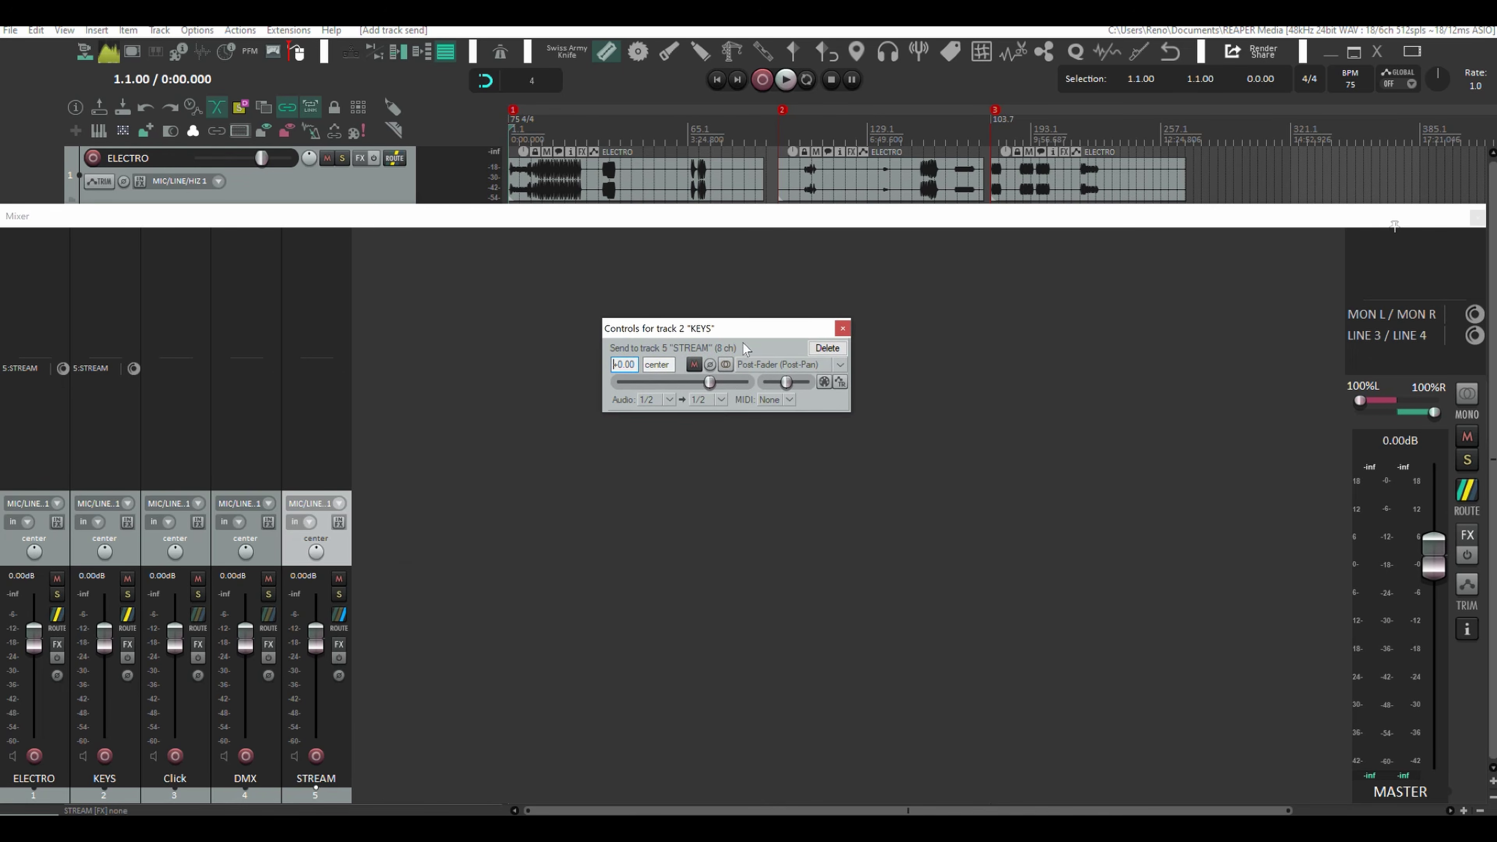
click(721, 401)
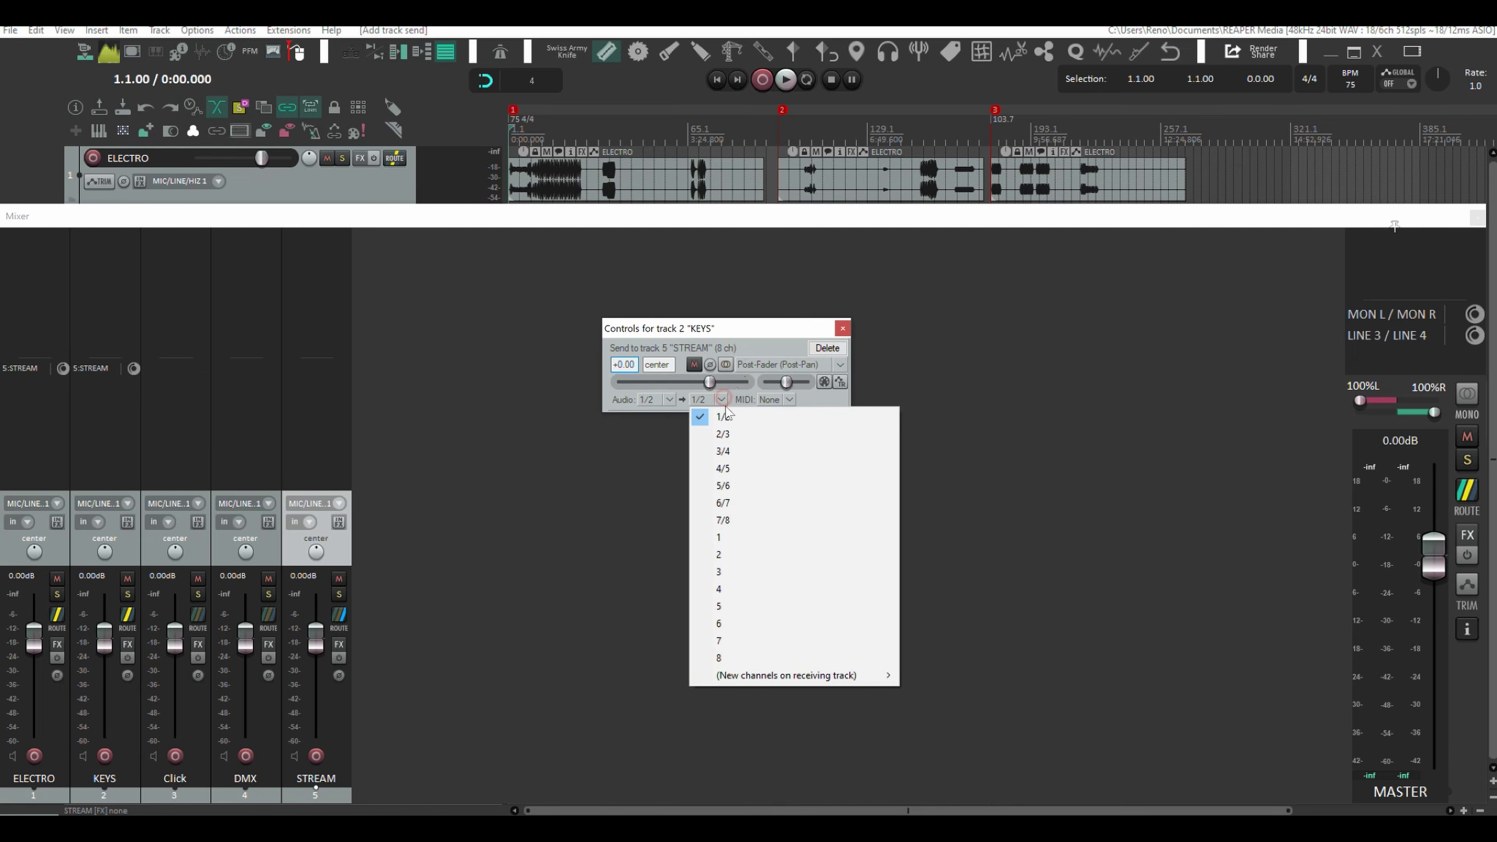
click(721, 453)
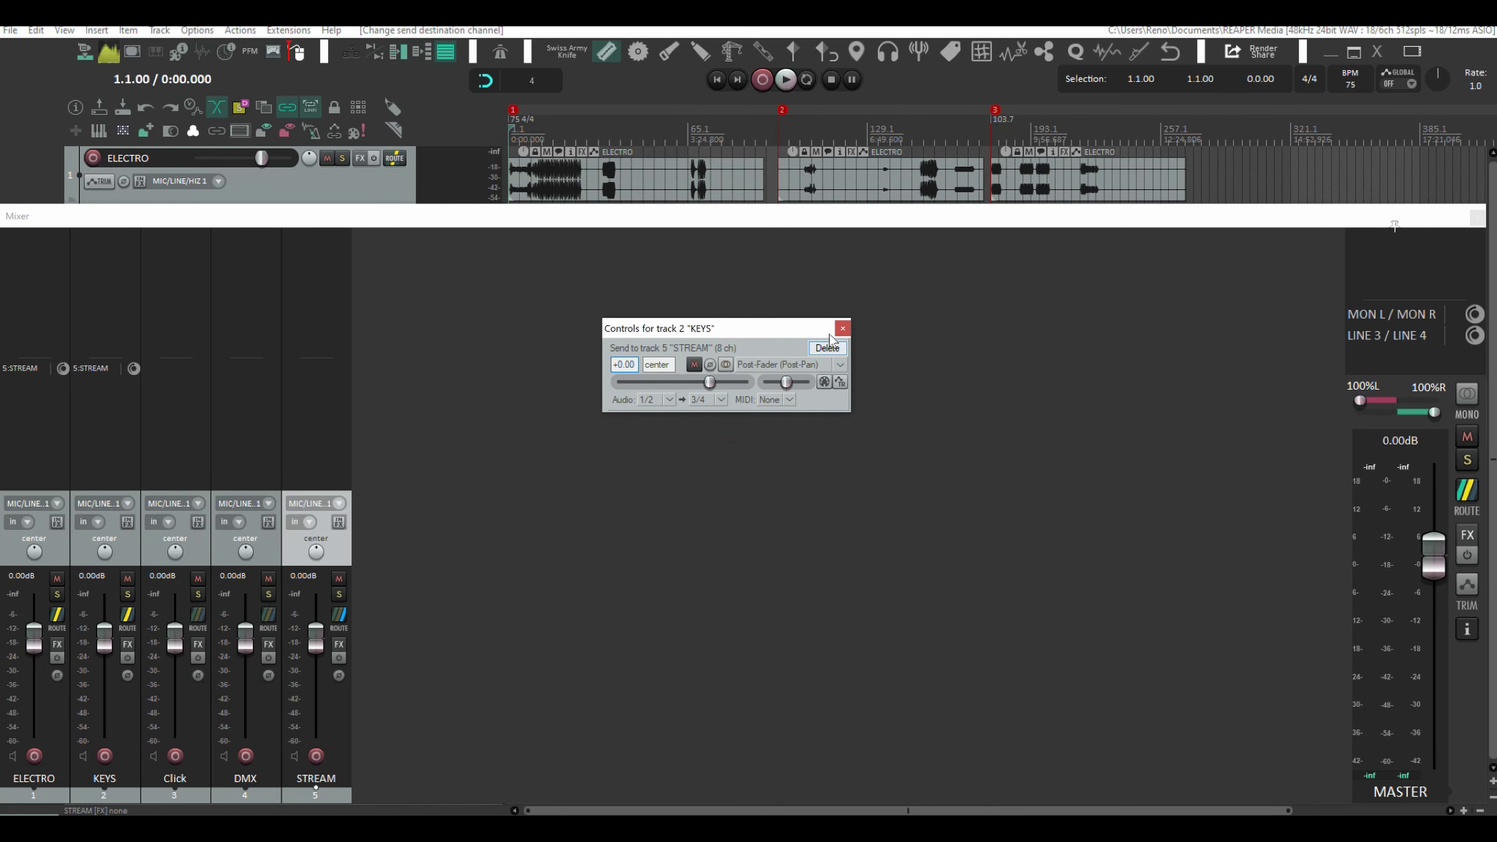
Step: Create a send from the Click track to the STREAM track with audio going to mono destination channel 5
click(842, 329)
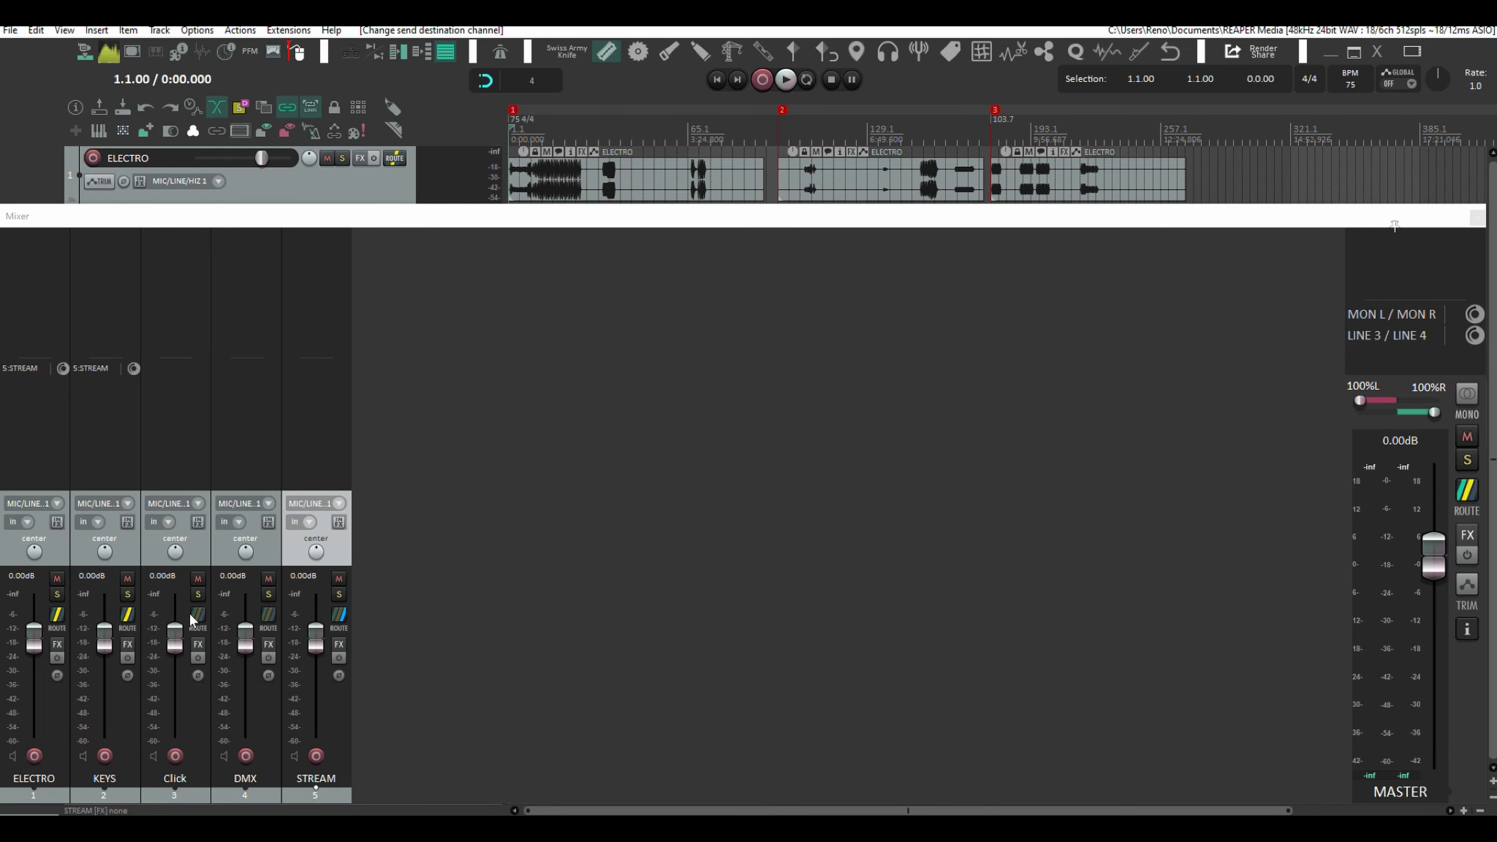
drag(191, 619, 345, 617)
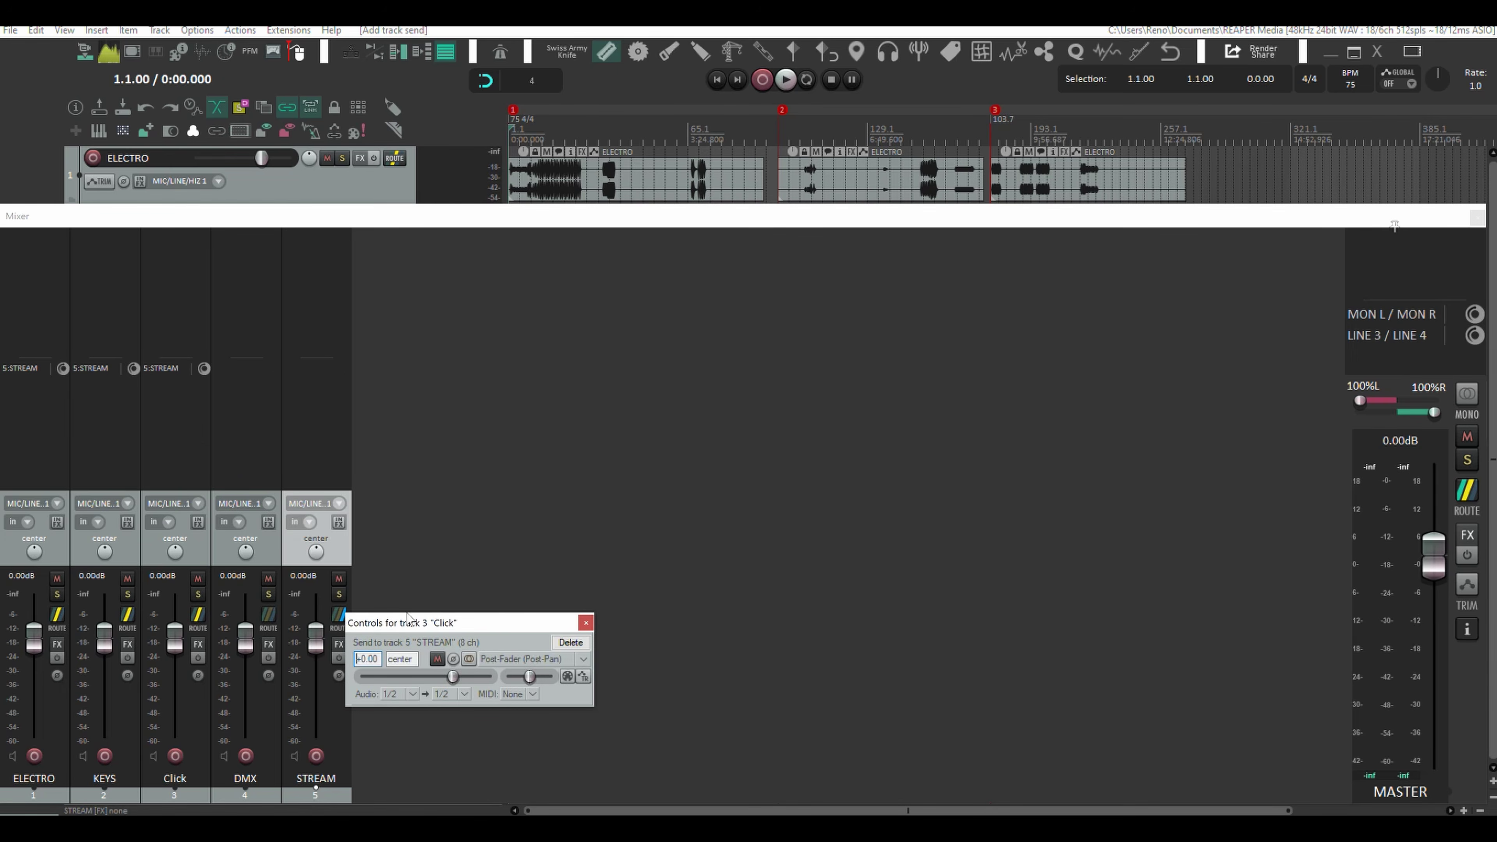
drag(480, 625, 682, 429)
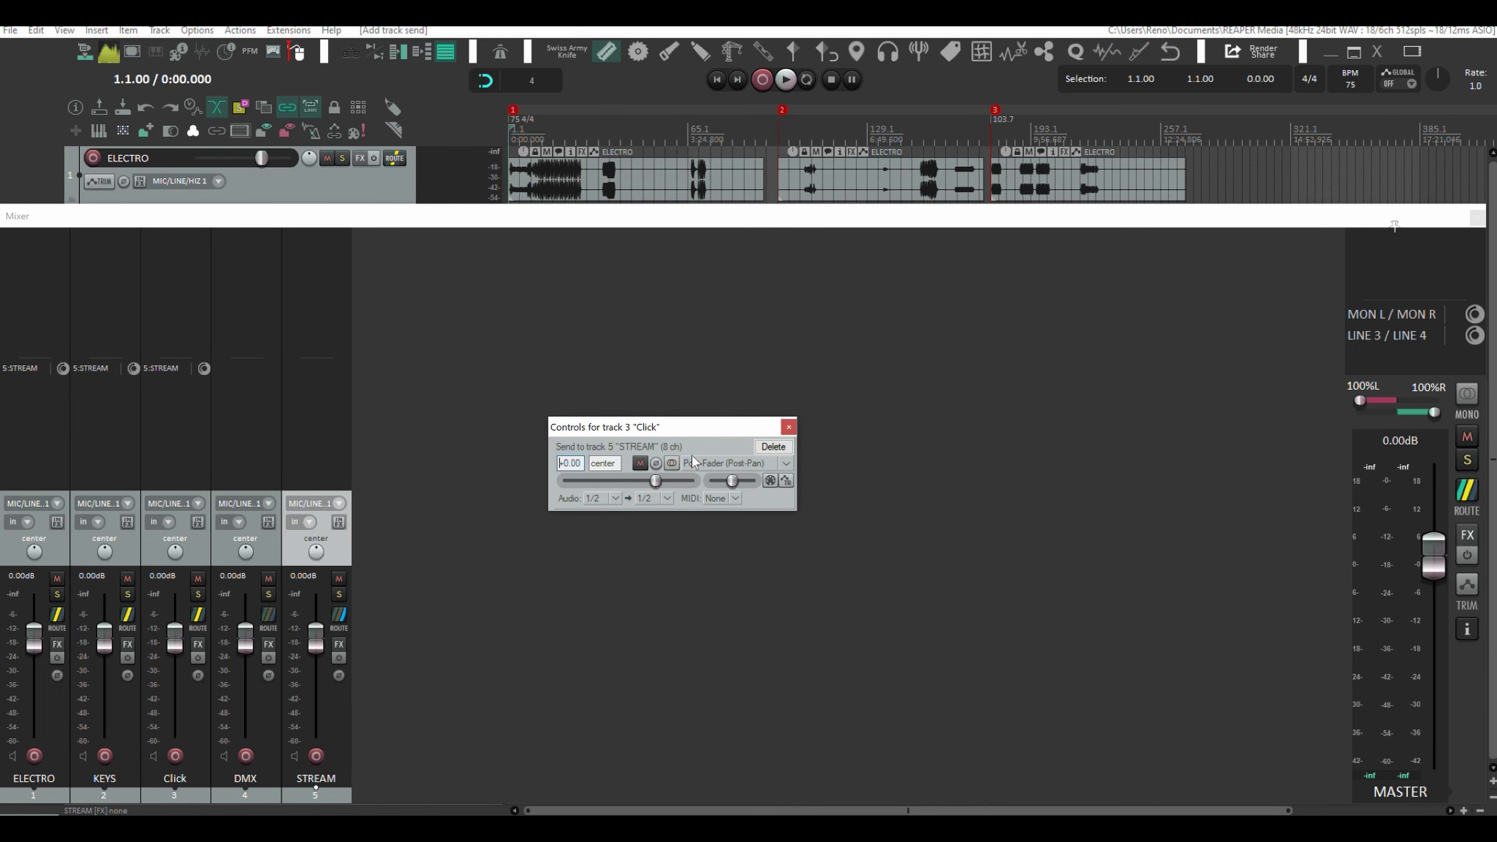
click(667, 499)
click(665, 705)
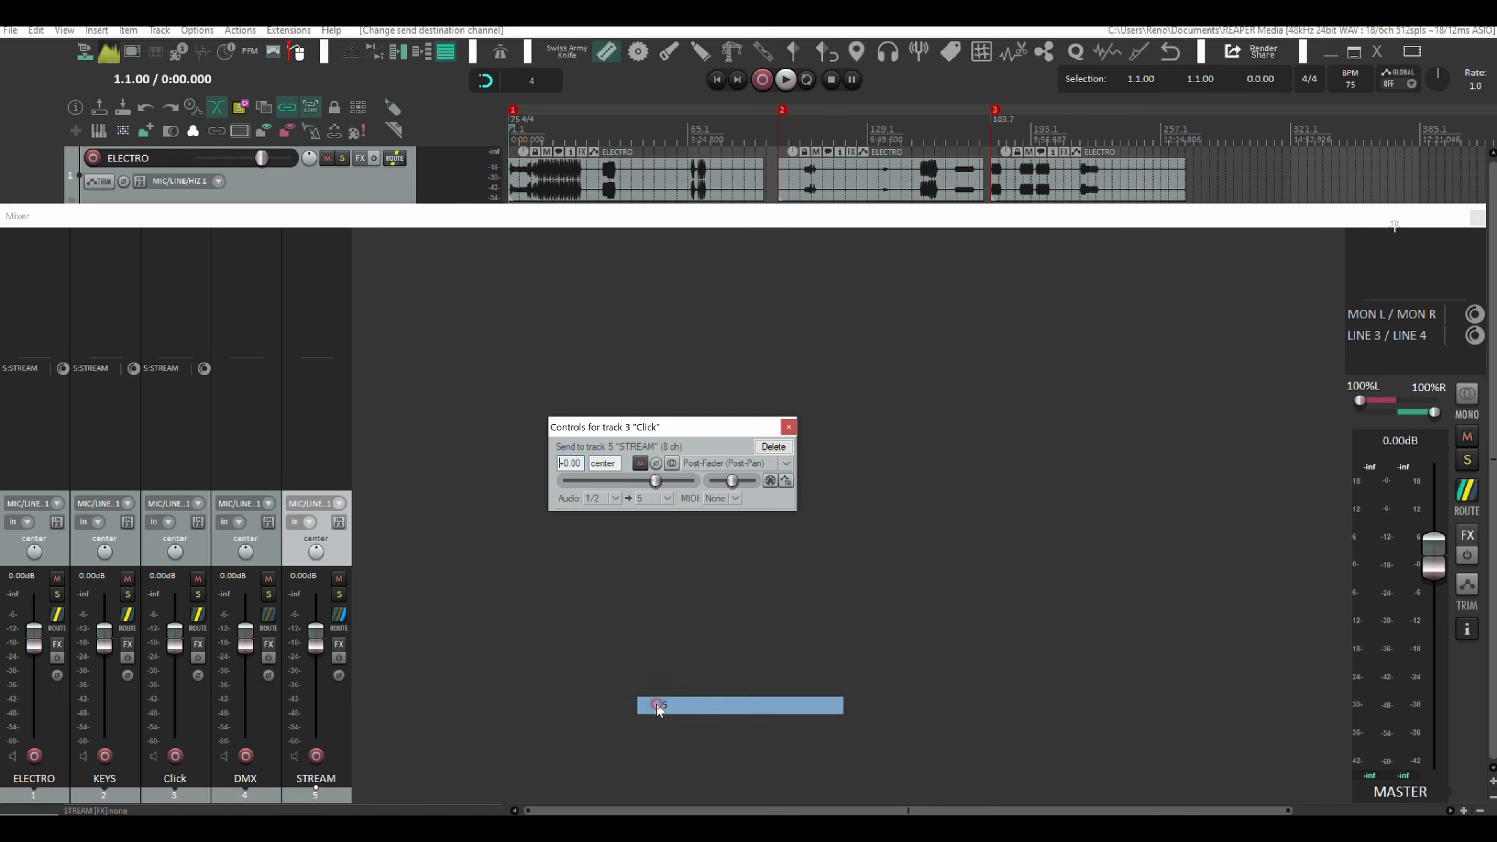
click(789, 427)
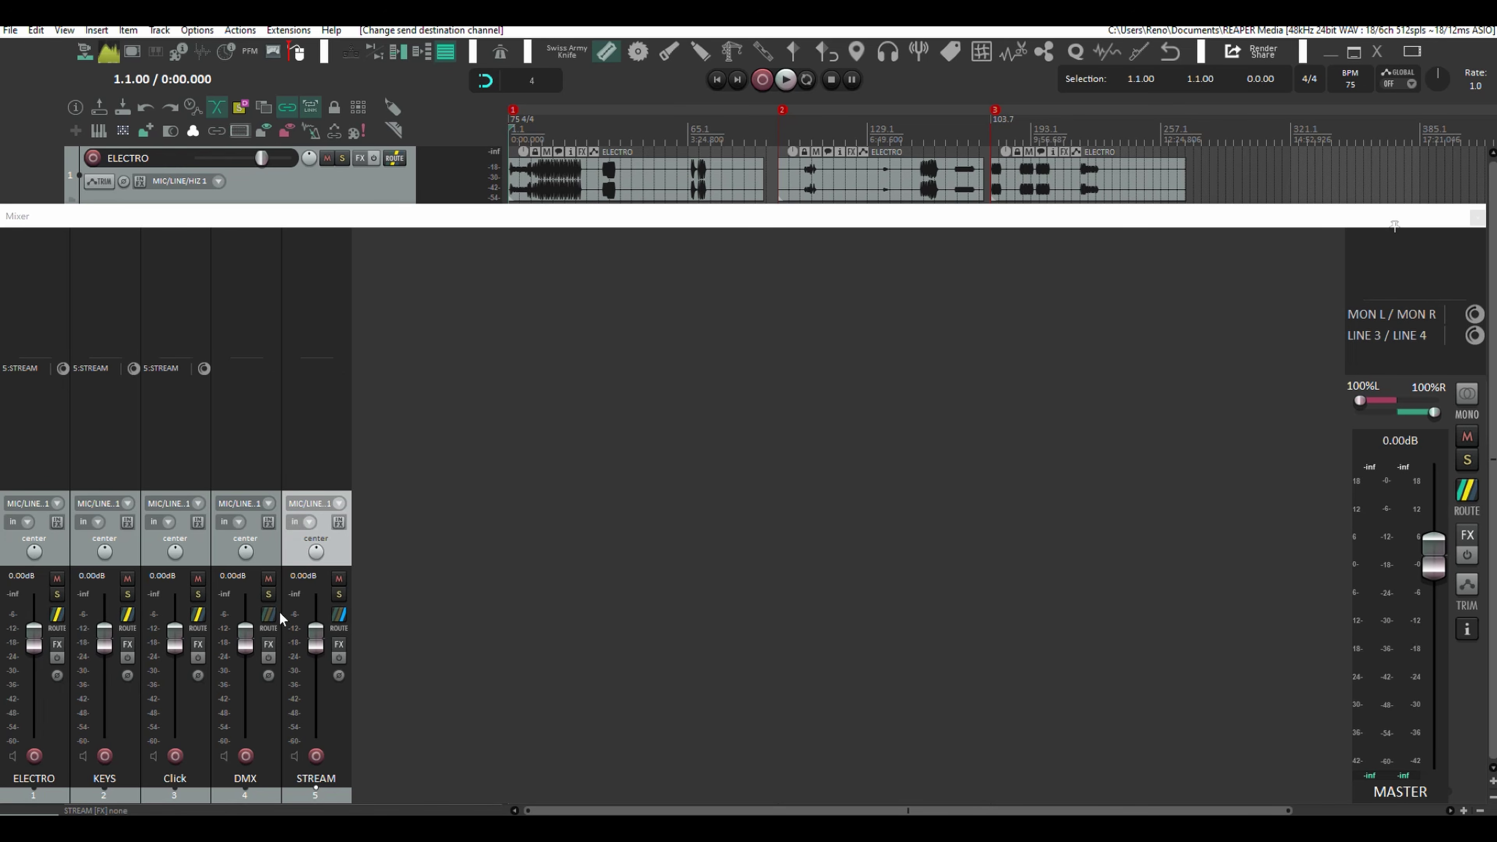
Step: Create a send from the DMX track to STREAM with audio set to None and MIDI set to All, and hide the mixer
drag(273, 619, 342, 620)
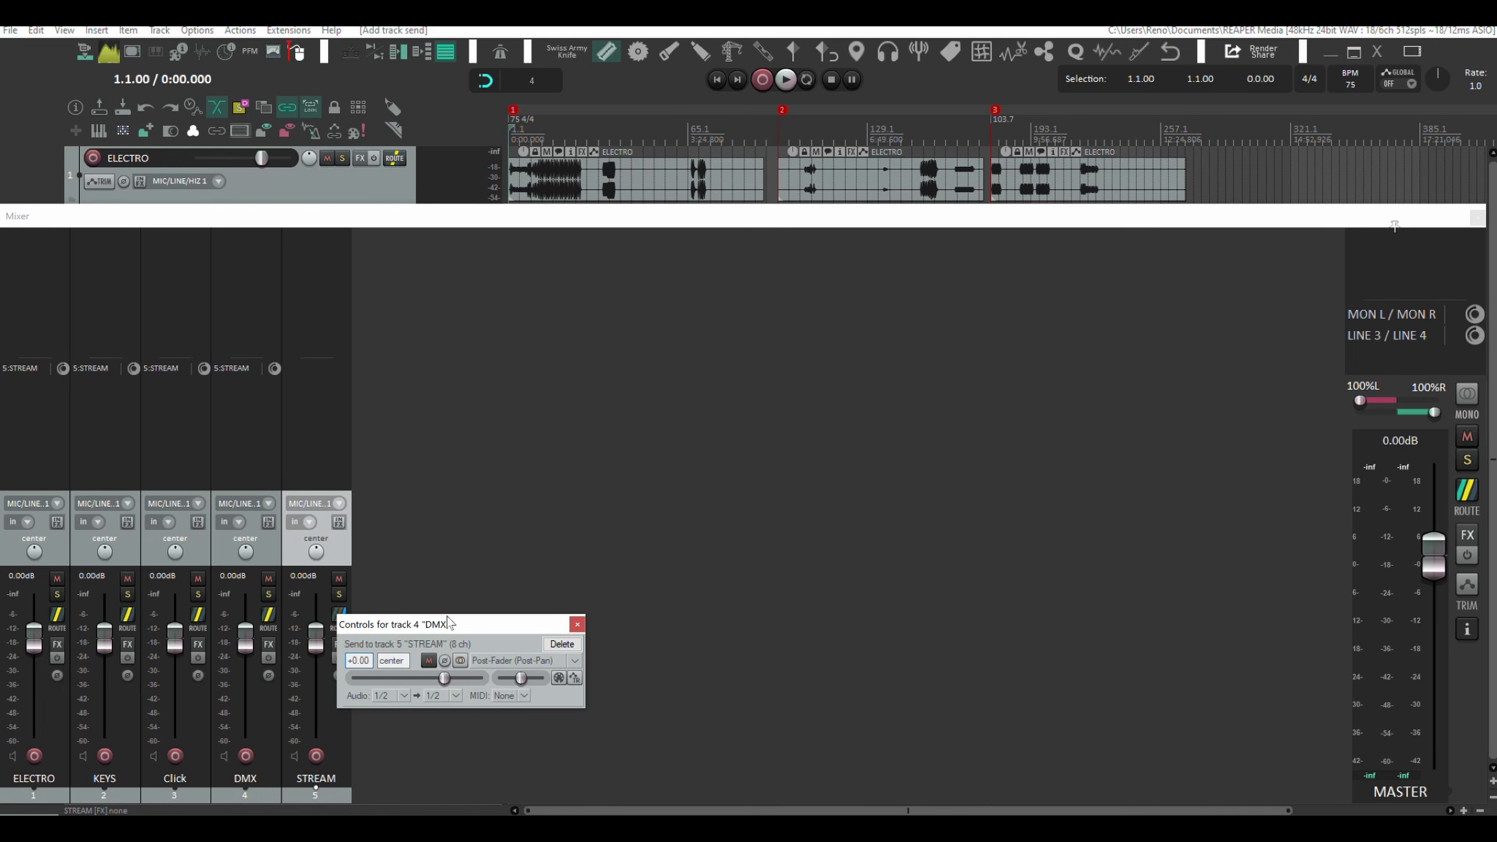
drag(448, 622, 706, 417)
click(659, 489)
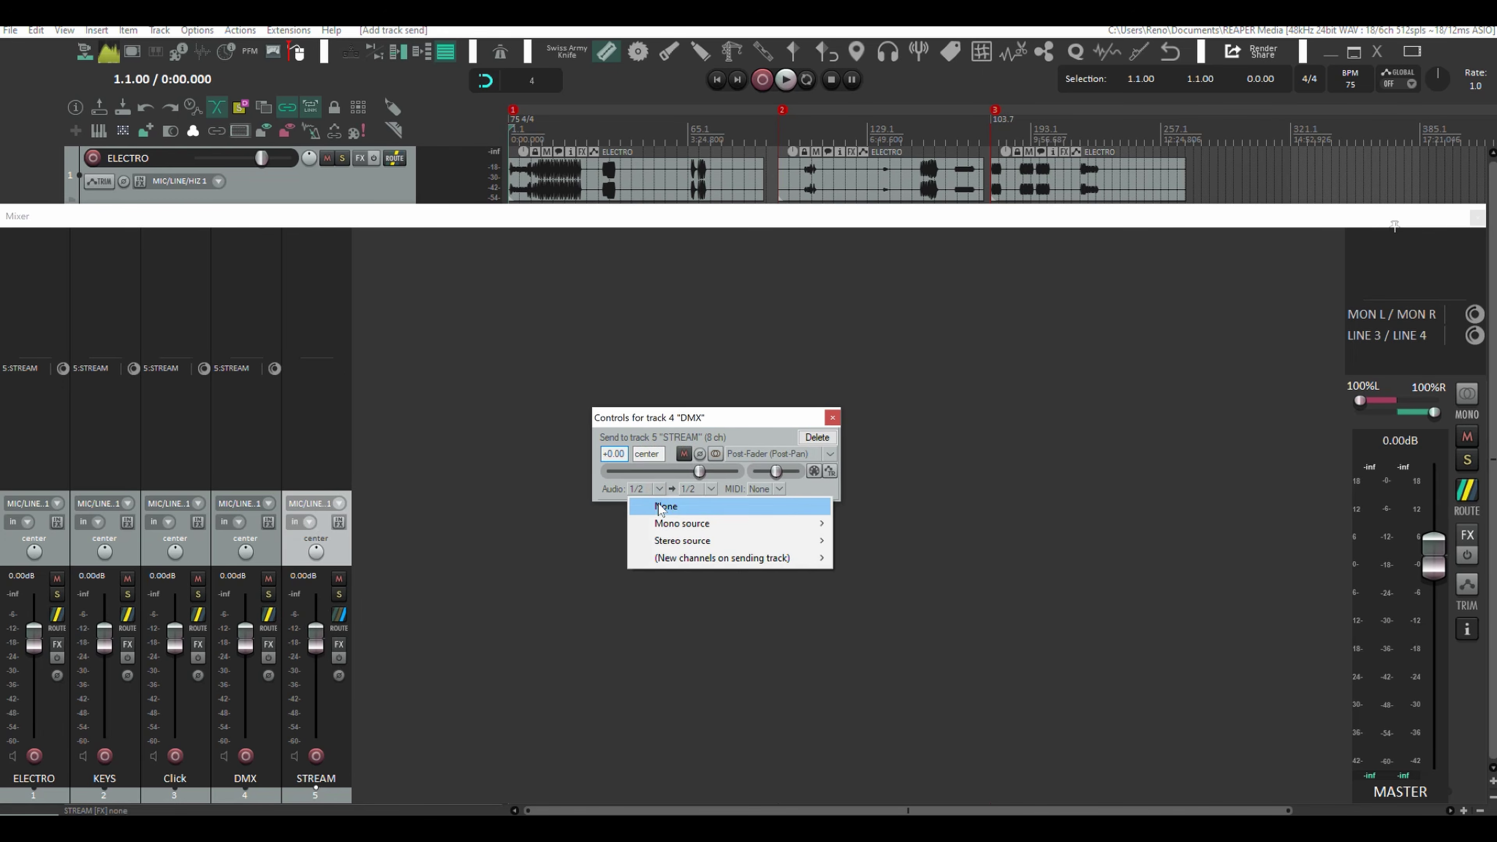
click(666, 506)
click(779, 489)
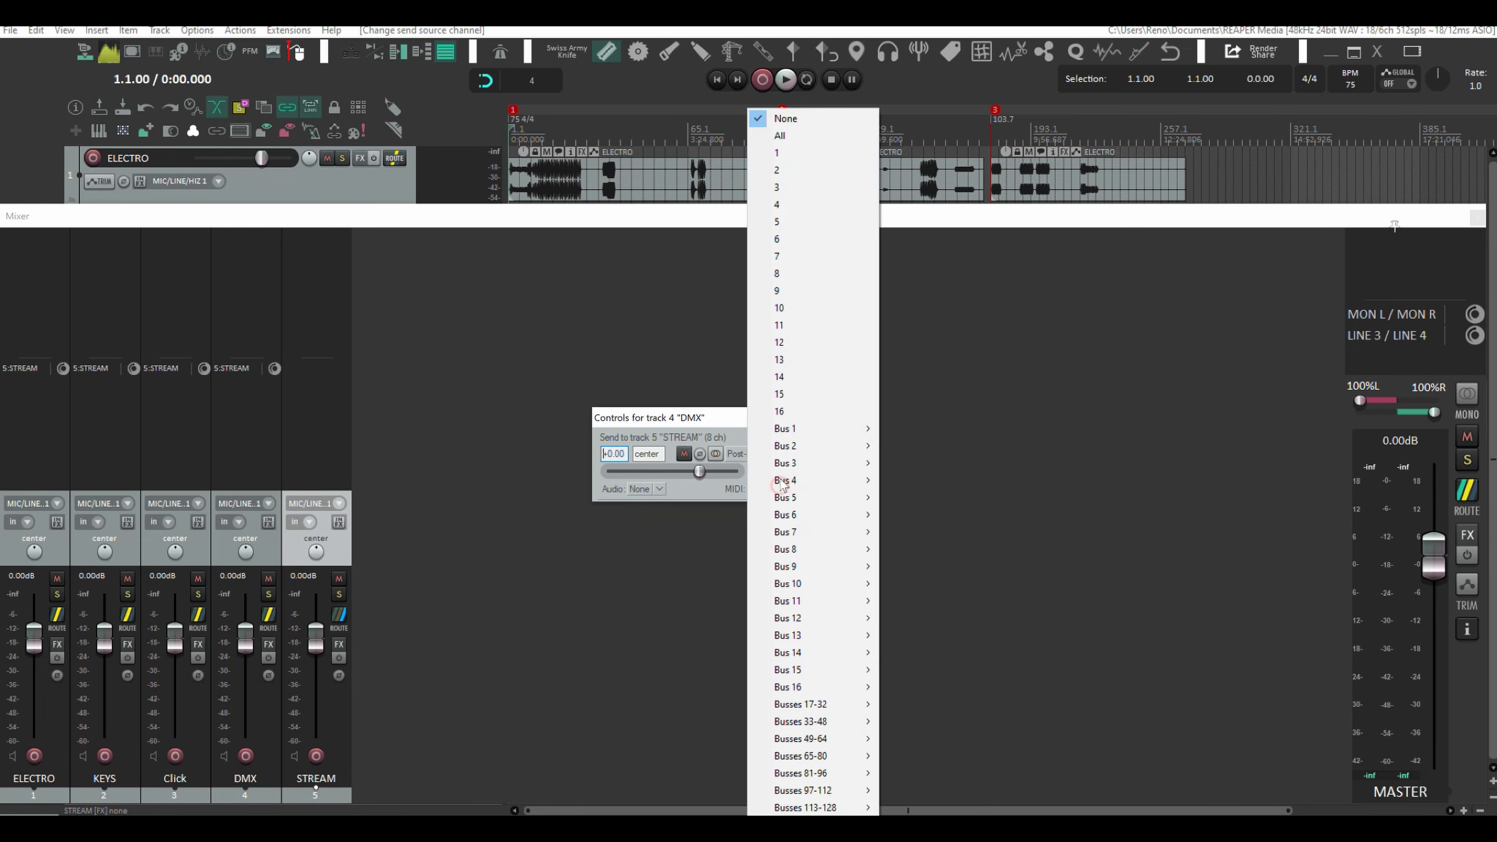
click(792, 135)
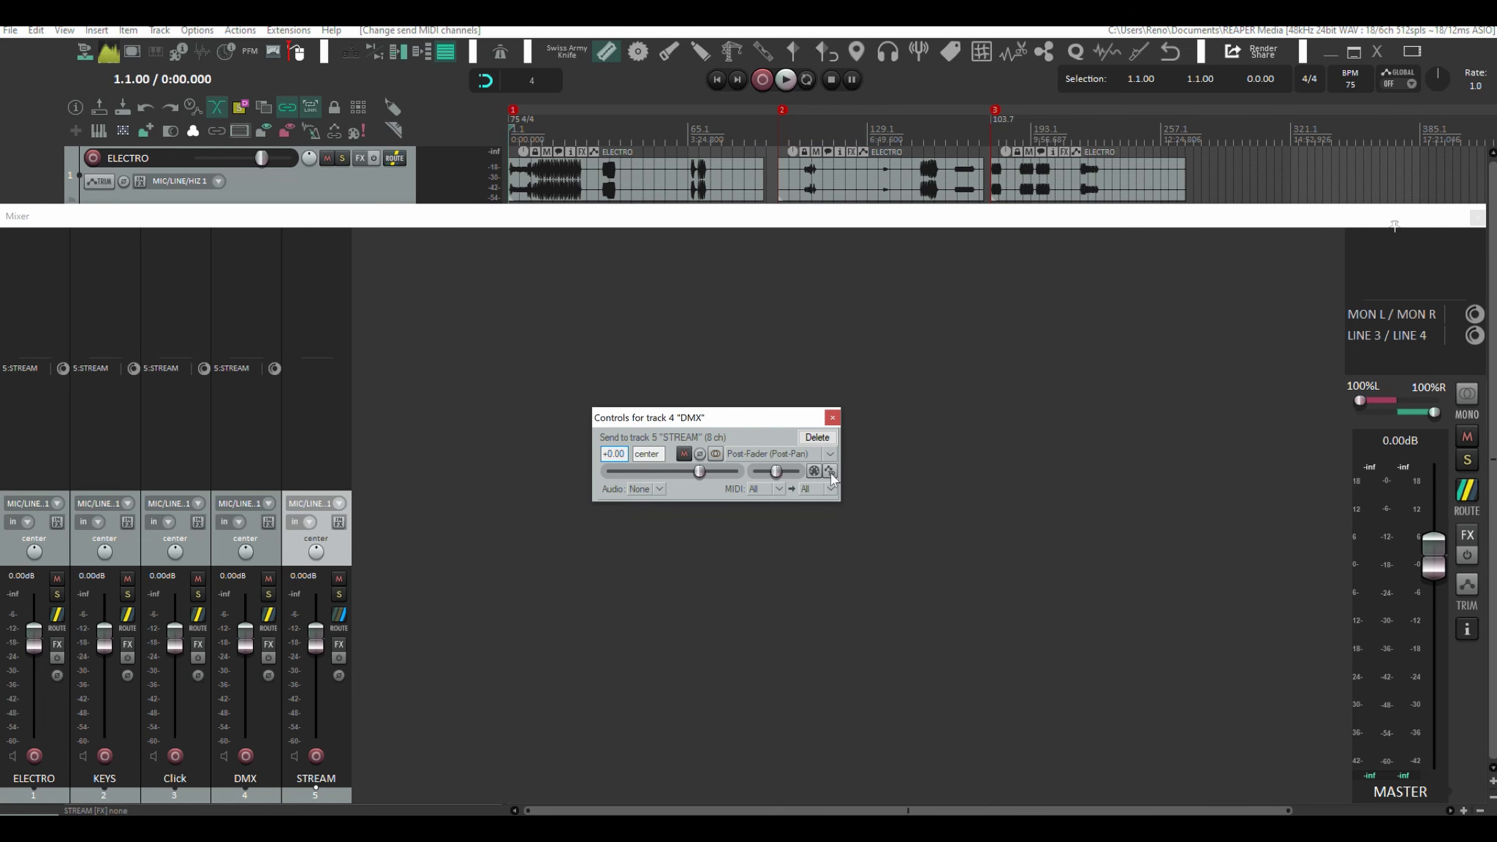
click(832, 418)
key(ctrl+m)
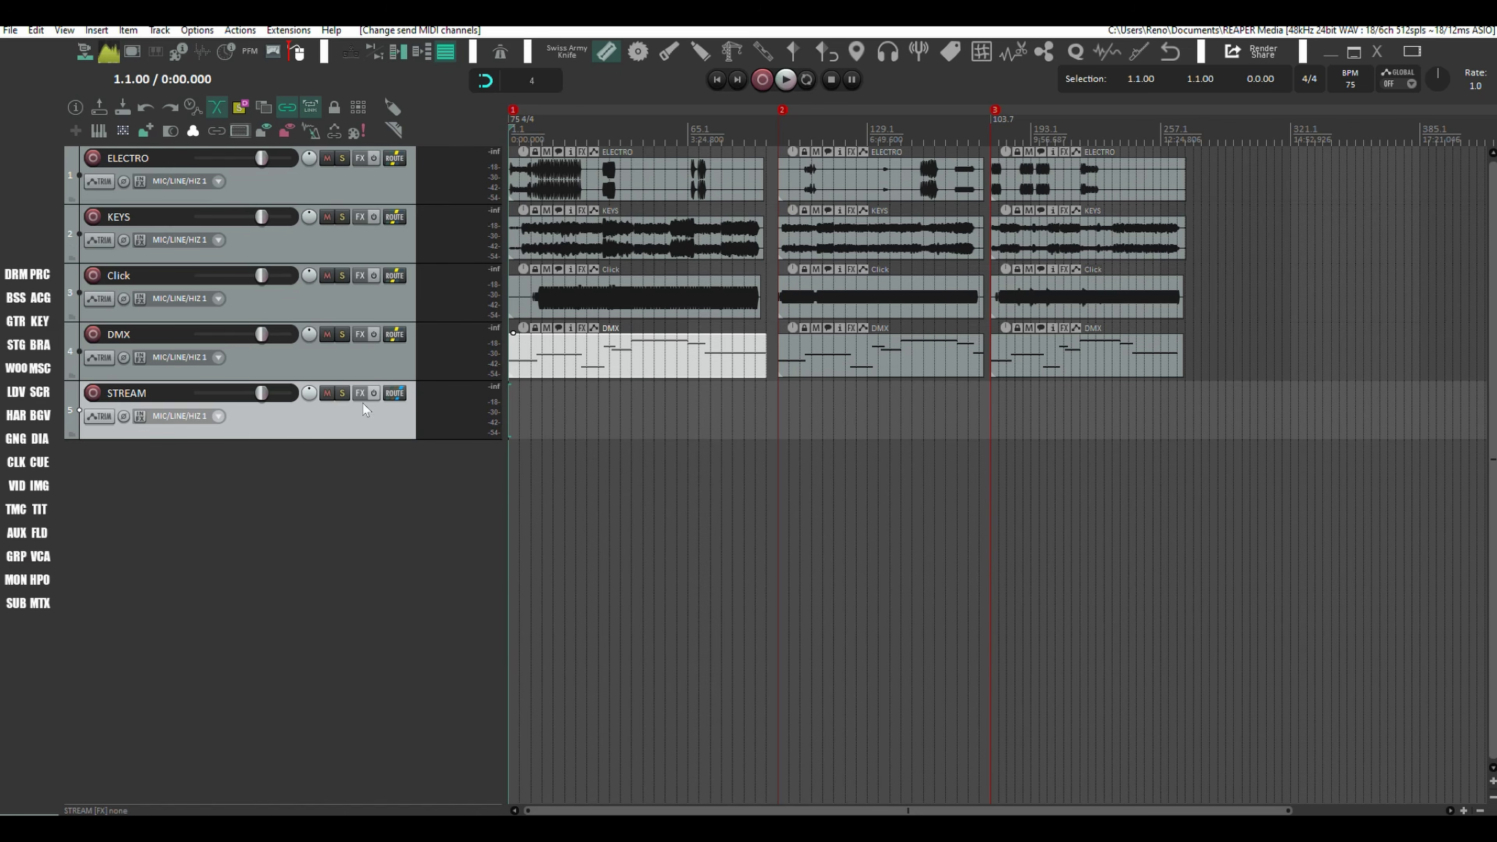
Step: Add the 8-channel VST: ReaStream (Cockos) plug-in to the STREAM track
click(360, 393)
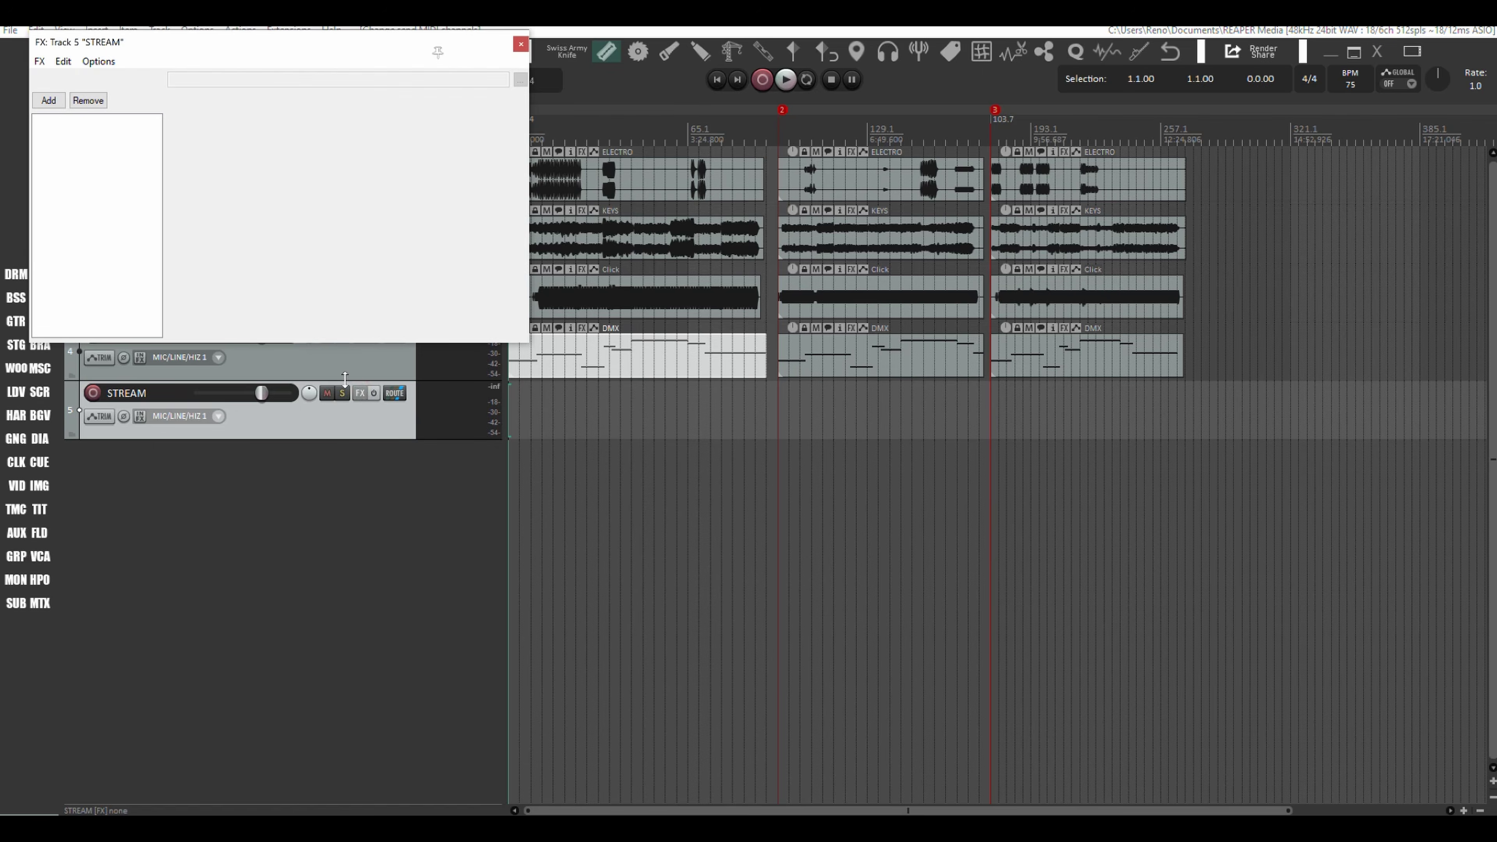
click(51, 105)
text(rea)
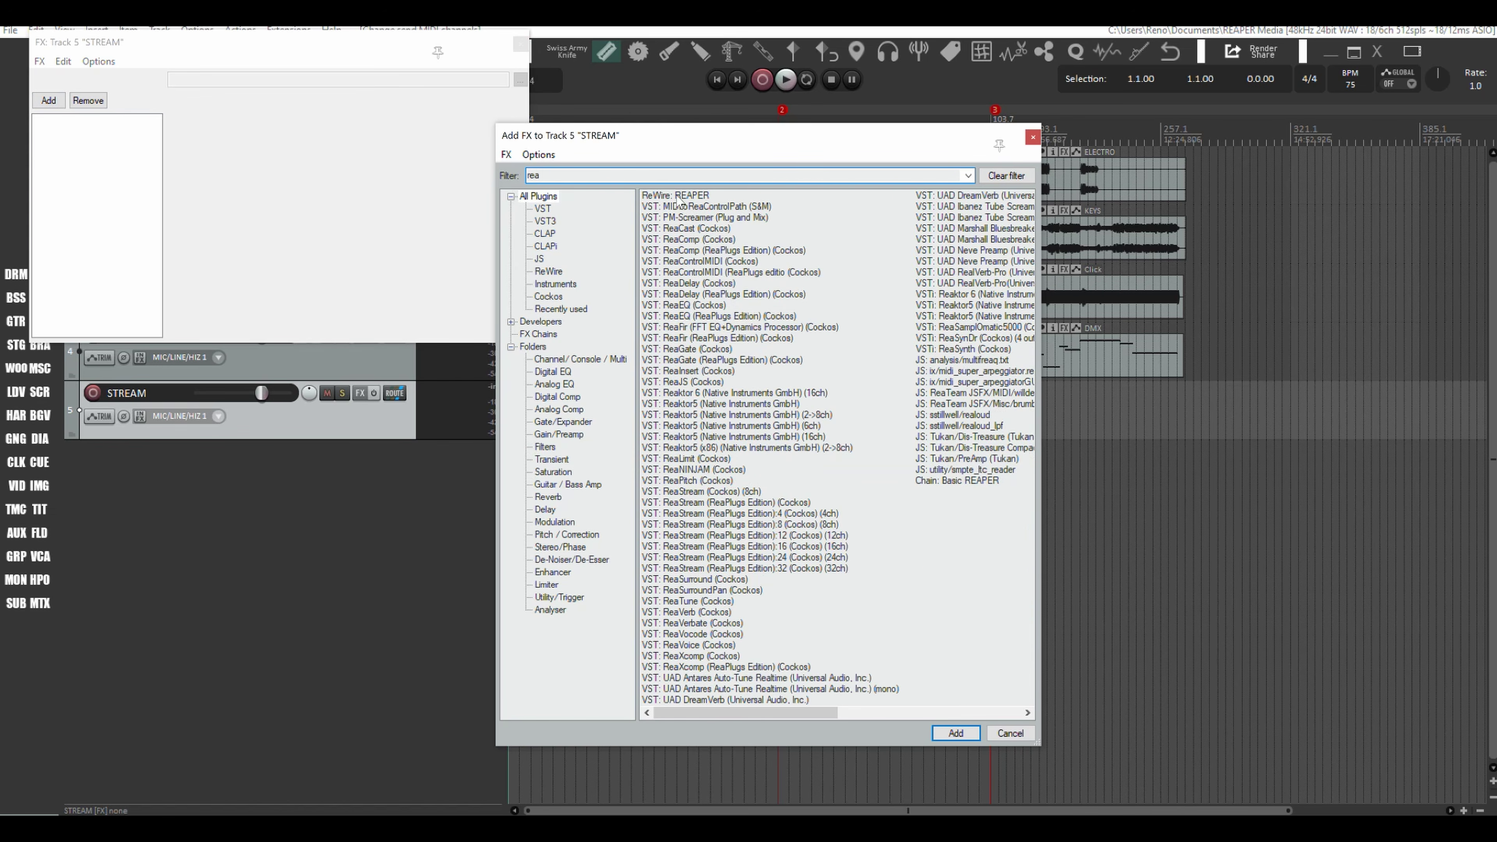
text(str)
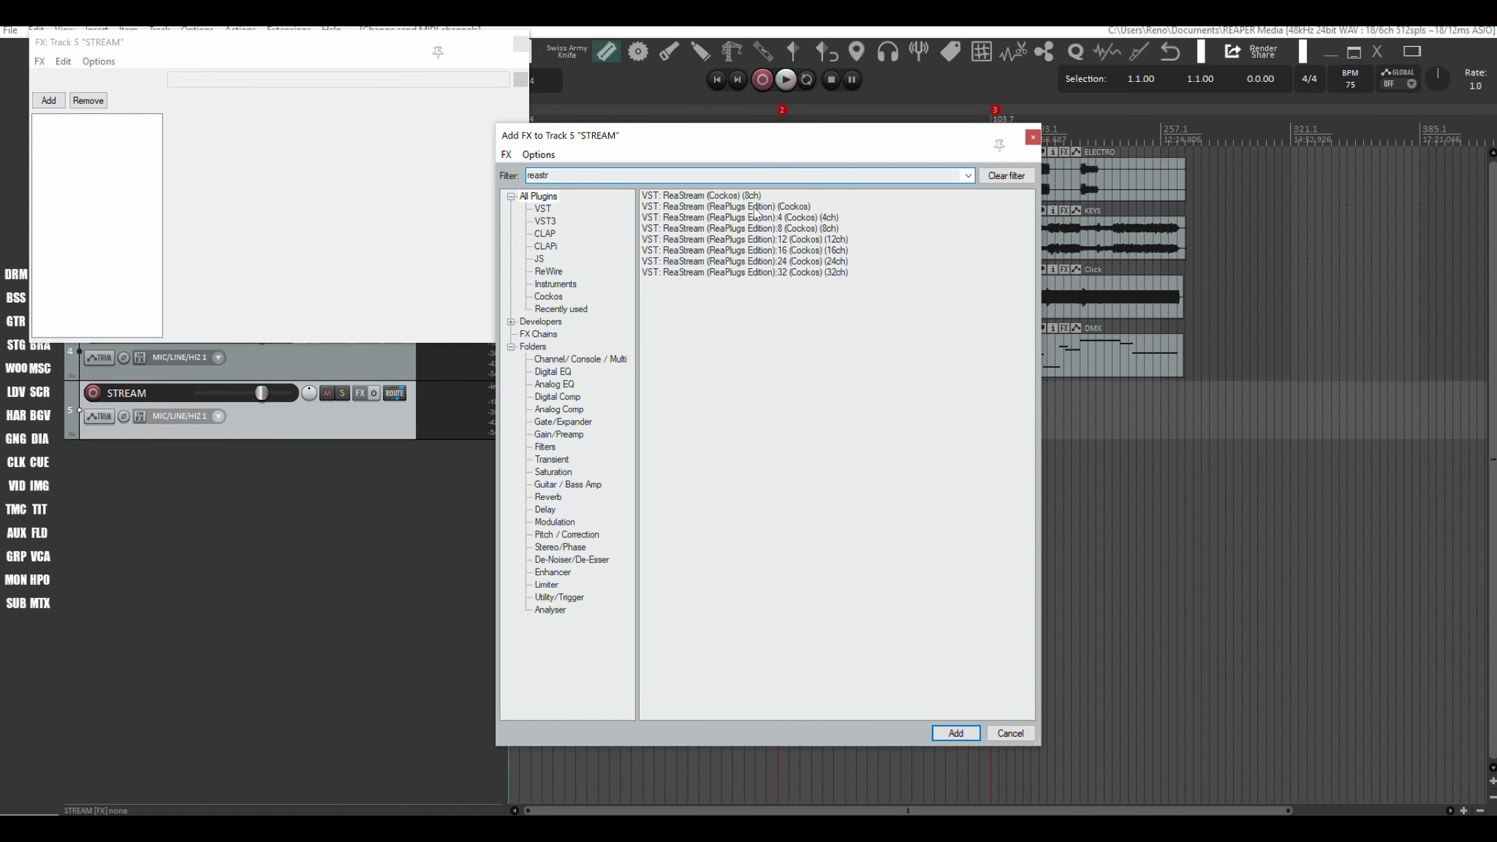
double_click(669, 198)
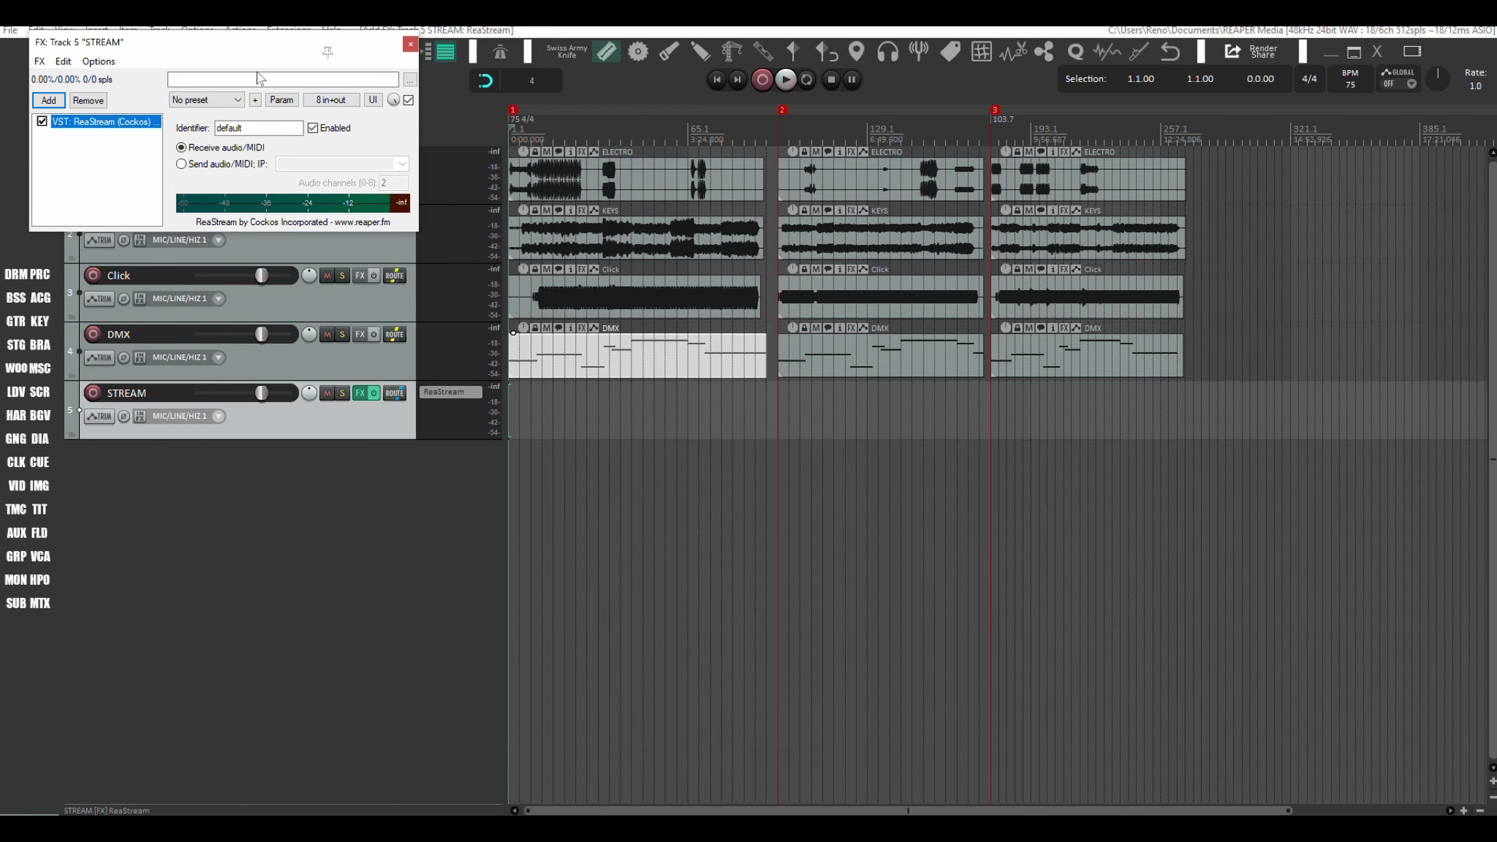
drag(216, 47, 718, 254)
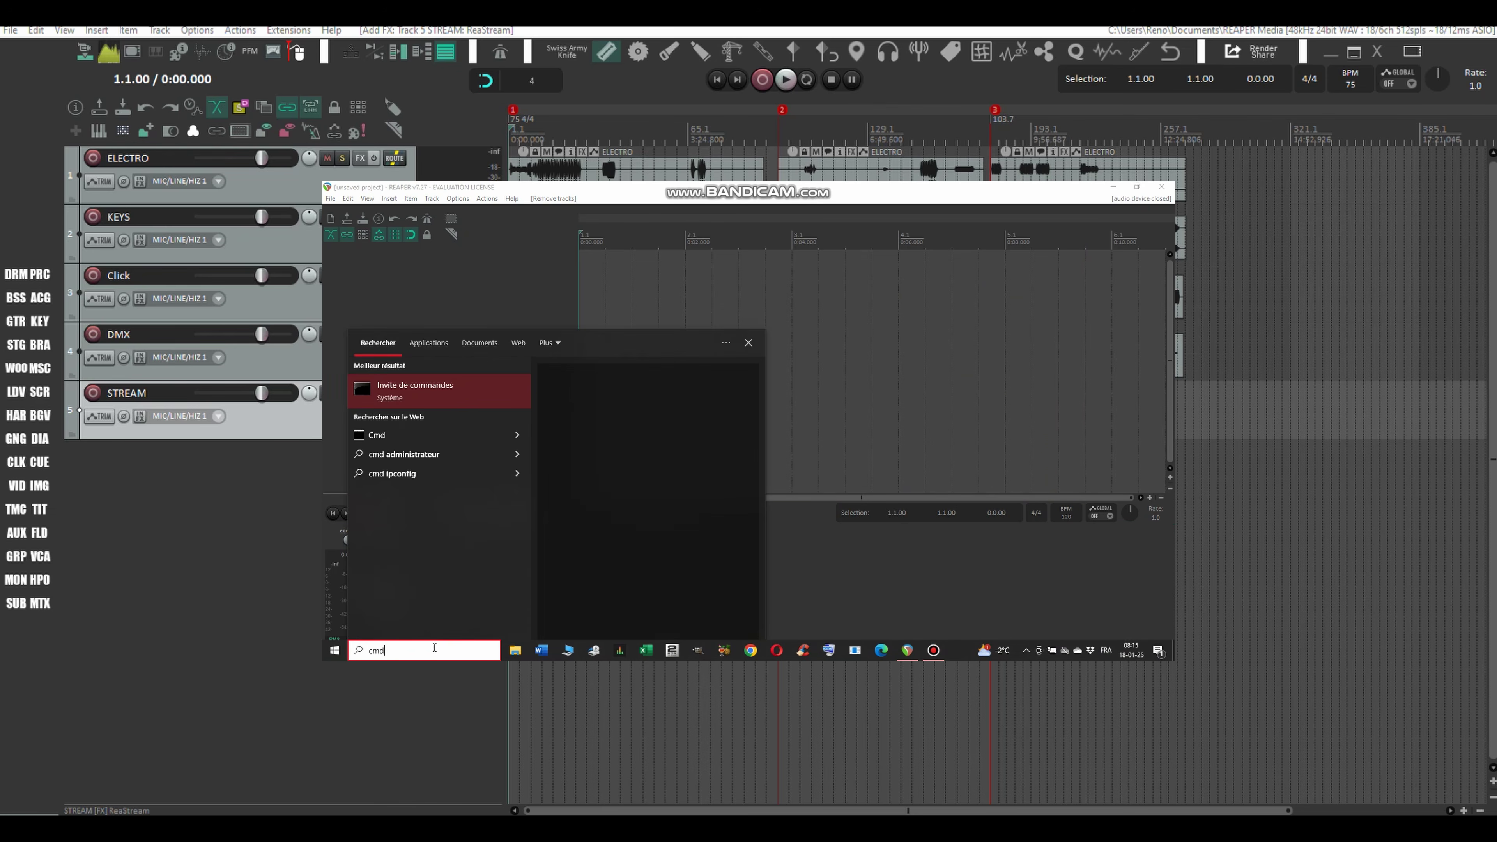
Step: Open the Command Prompt on the receiving computer, and set ReaStream on the STREAM track to send audio/MIDI to IP 192.168.1.17
click(441, 395)
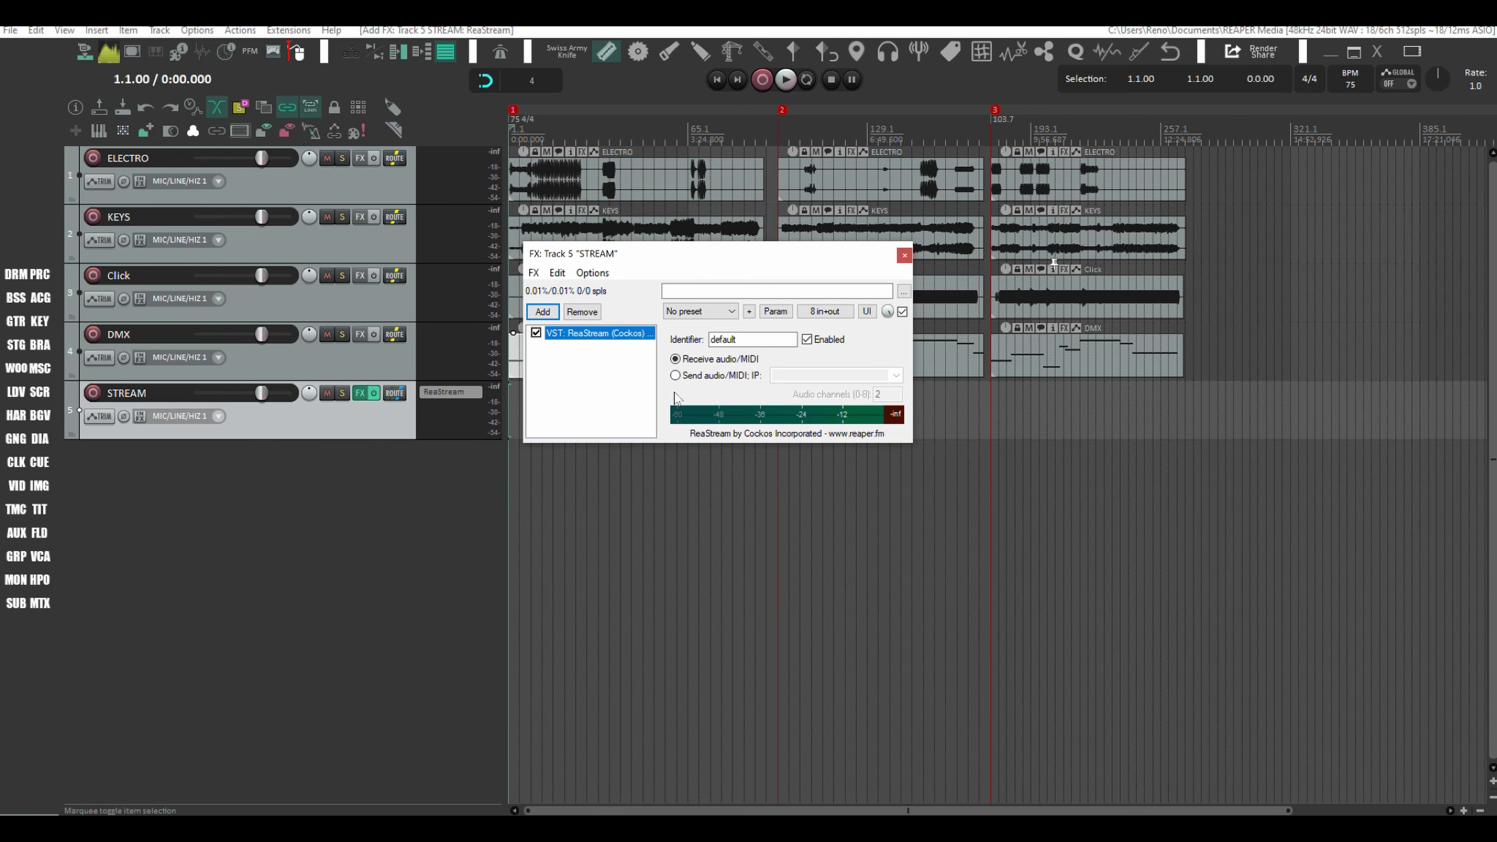
click(700, 378)
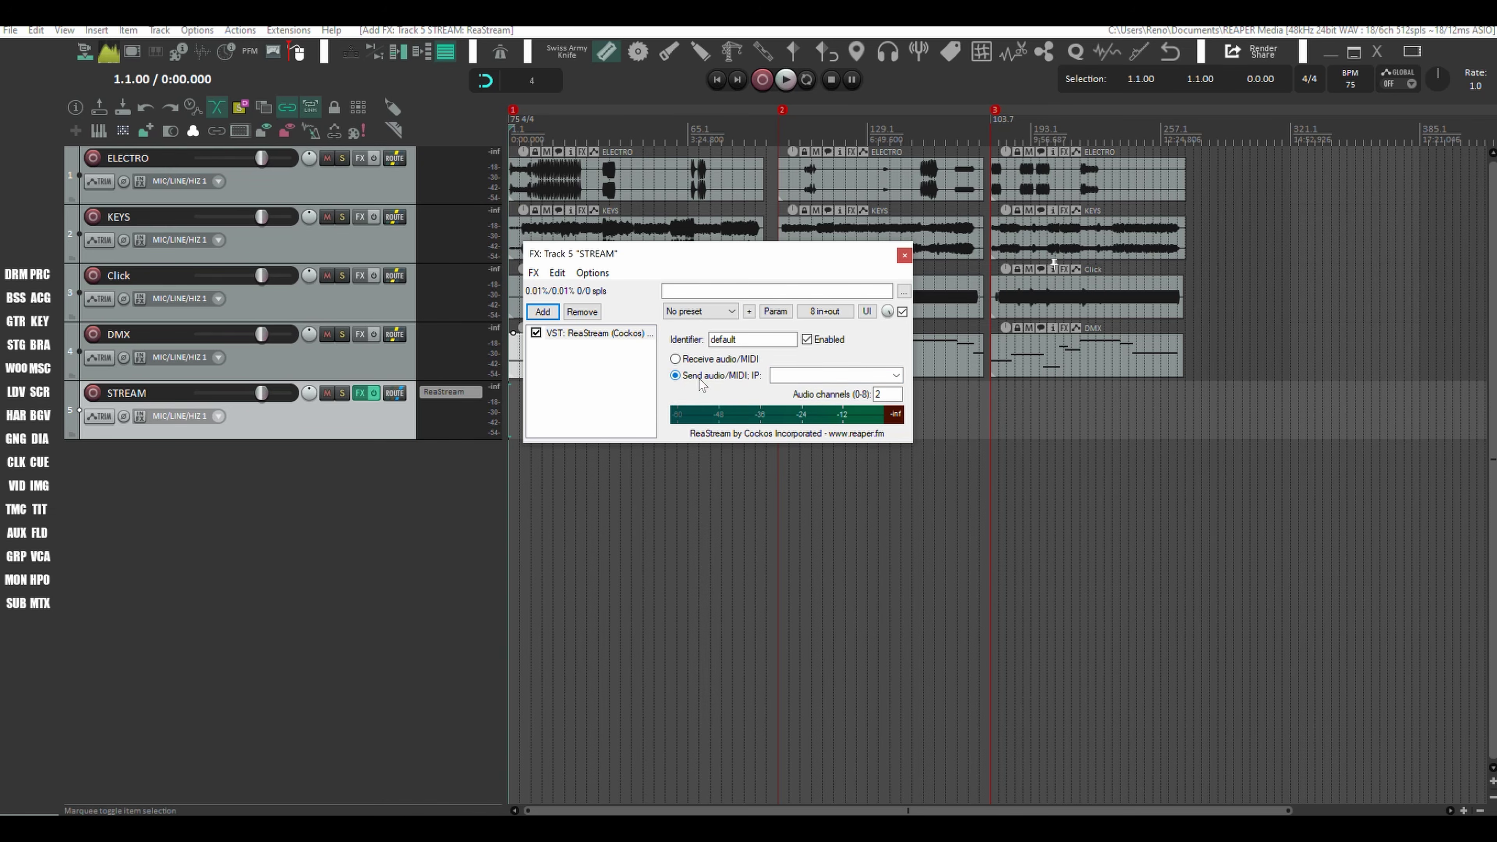
click(791, 377)
text(192)
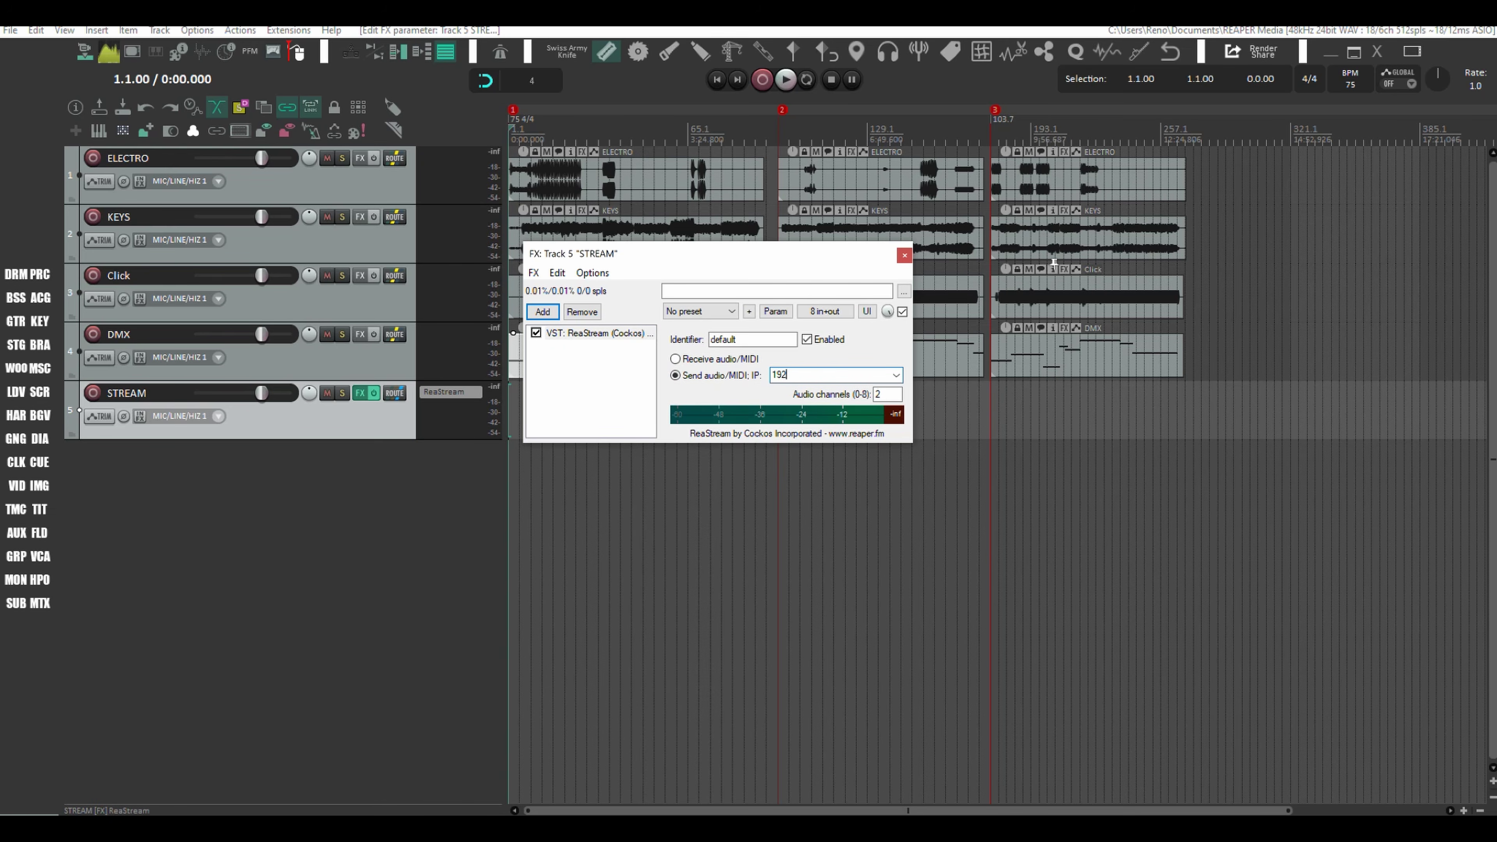
text(.168.1.17)
Step: Set ReaStream's audio channels to 8 and its identifier to samara
double_click(884, 394)
double_click(739, 340)
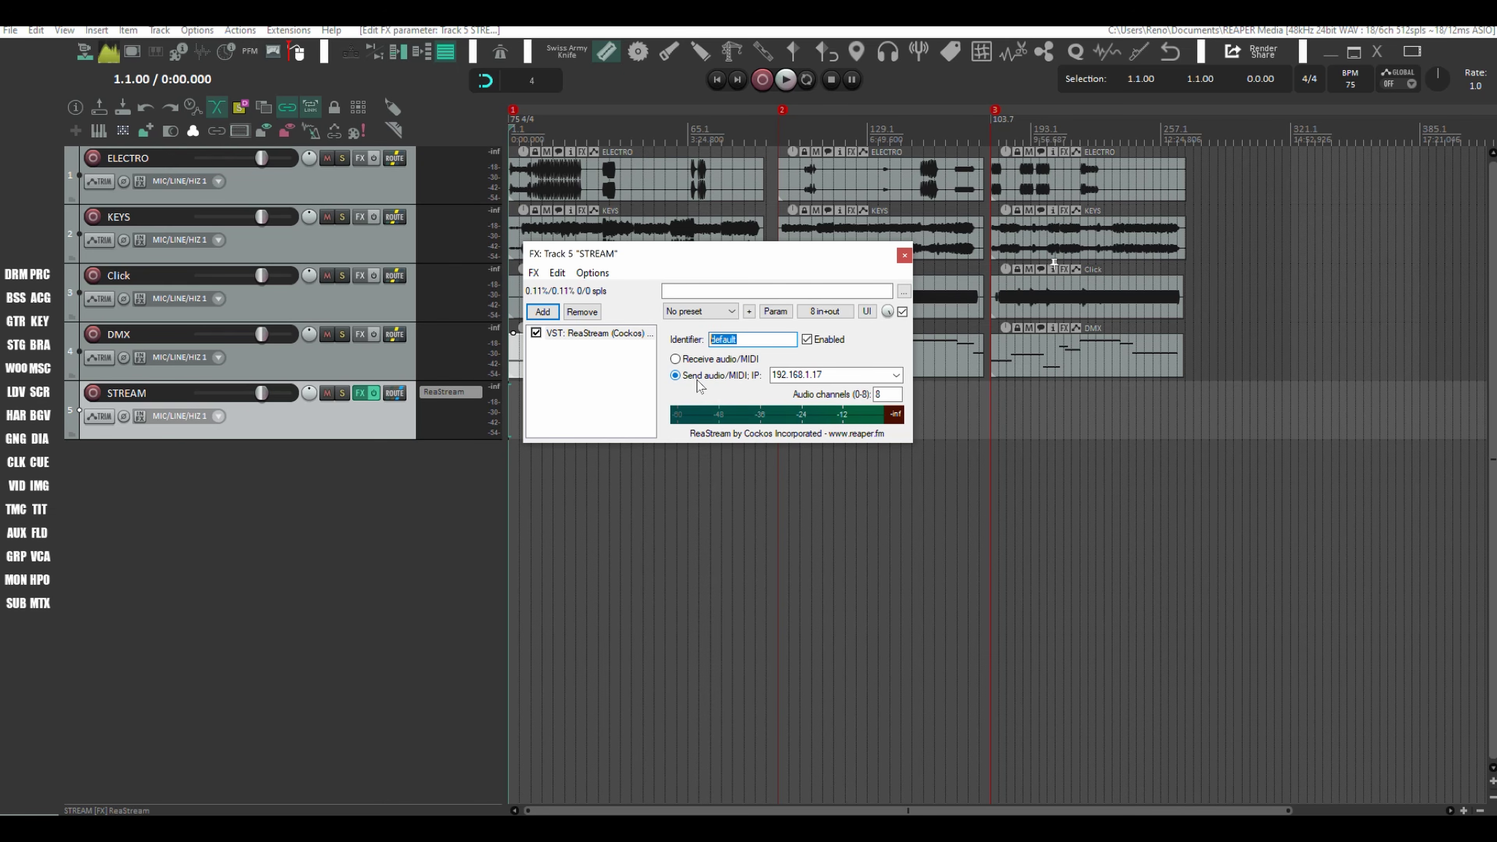
text(samara)
Step: Play the project from bar 17 to check ReaStream's outgoing level, stop playback, and close the effects window
click(553, 125)
key(space)
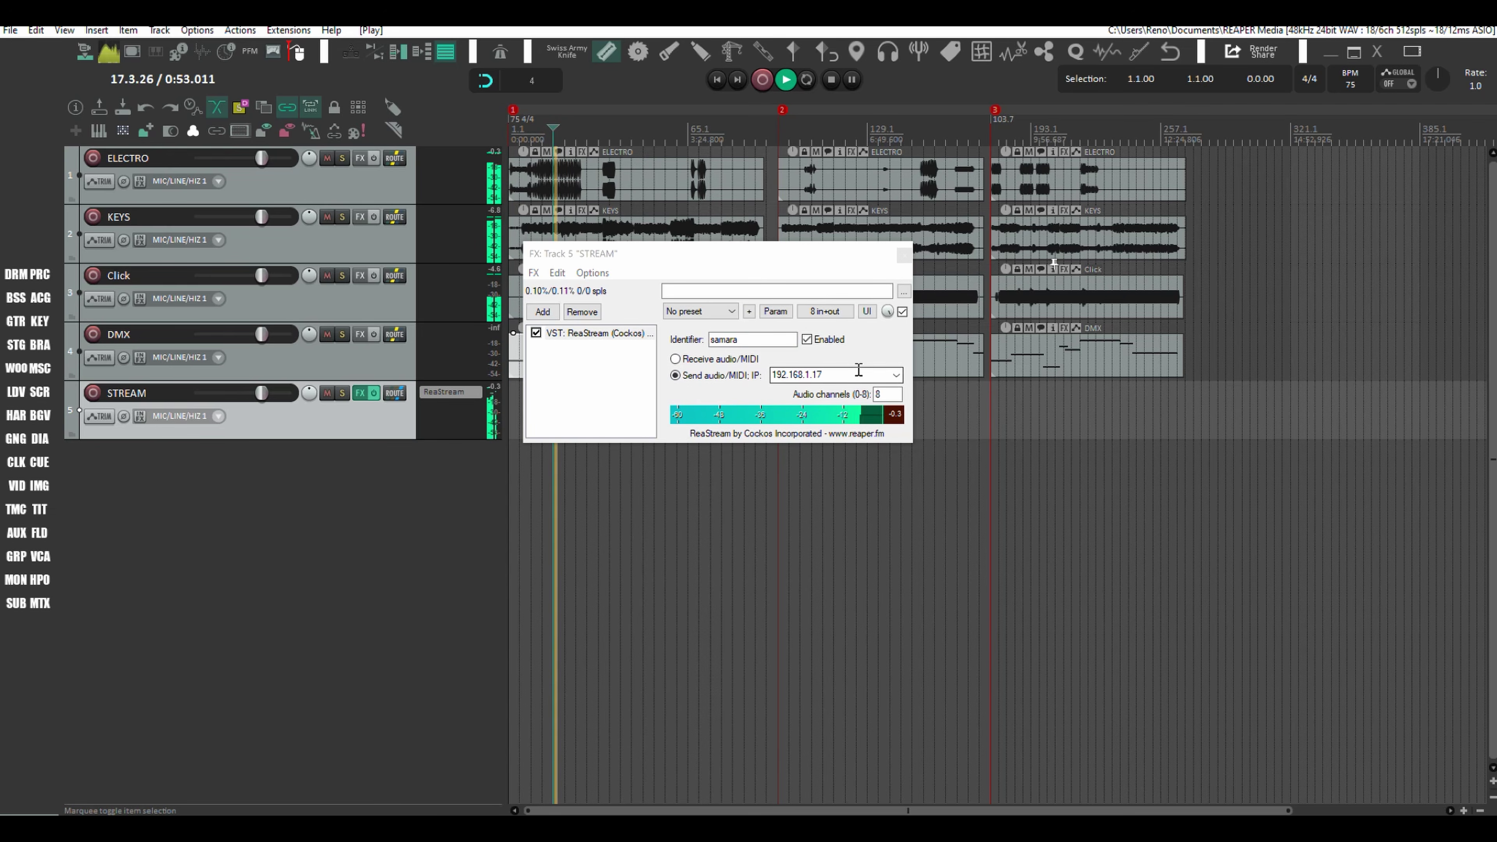
key(space)
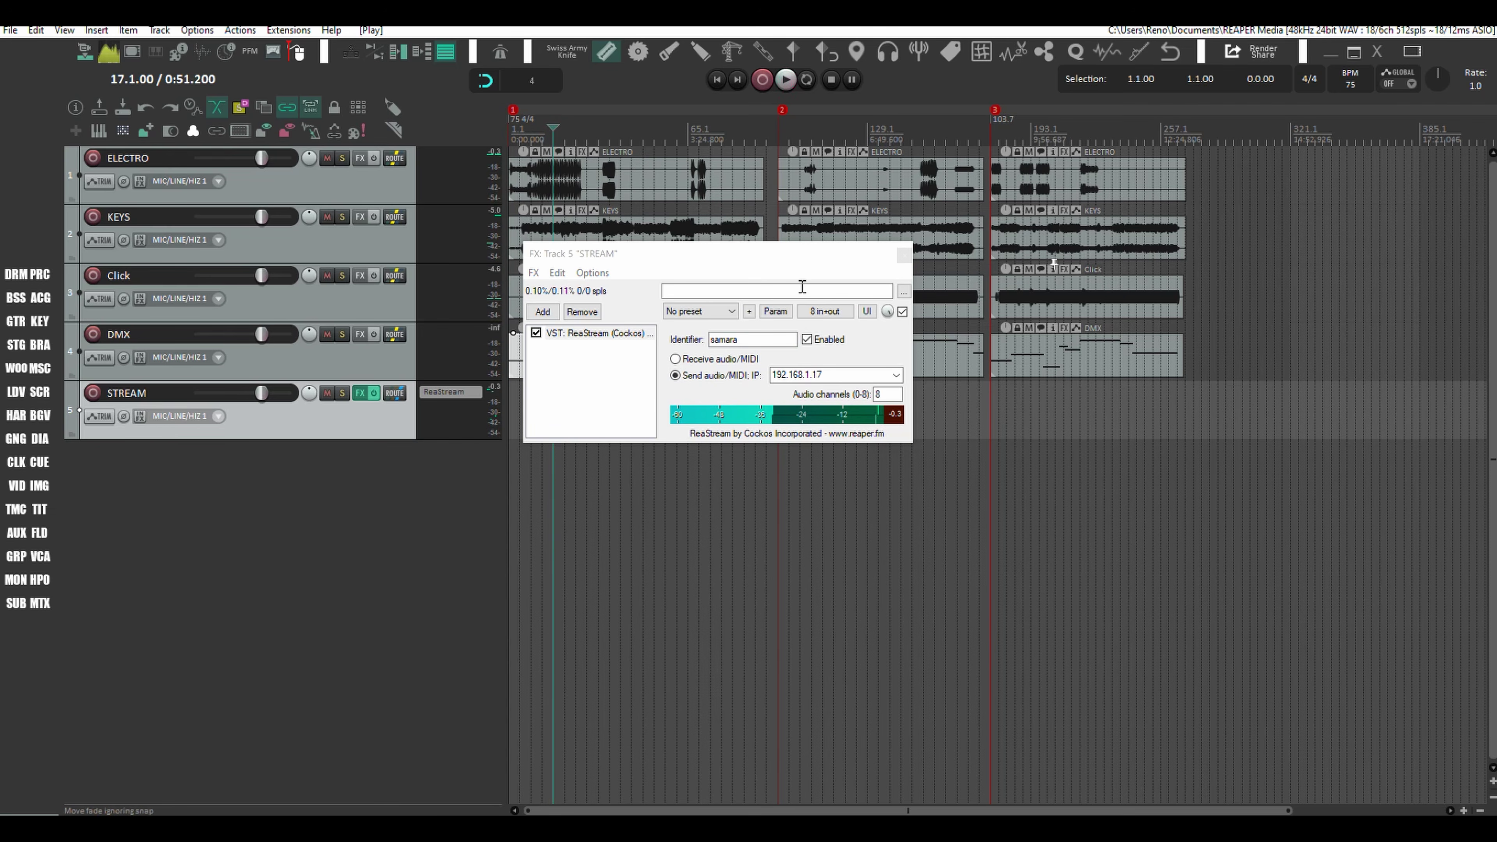
click(902, 257)
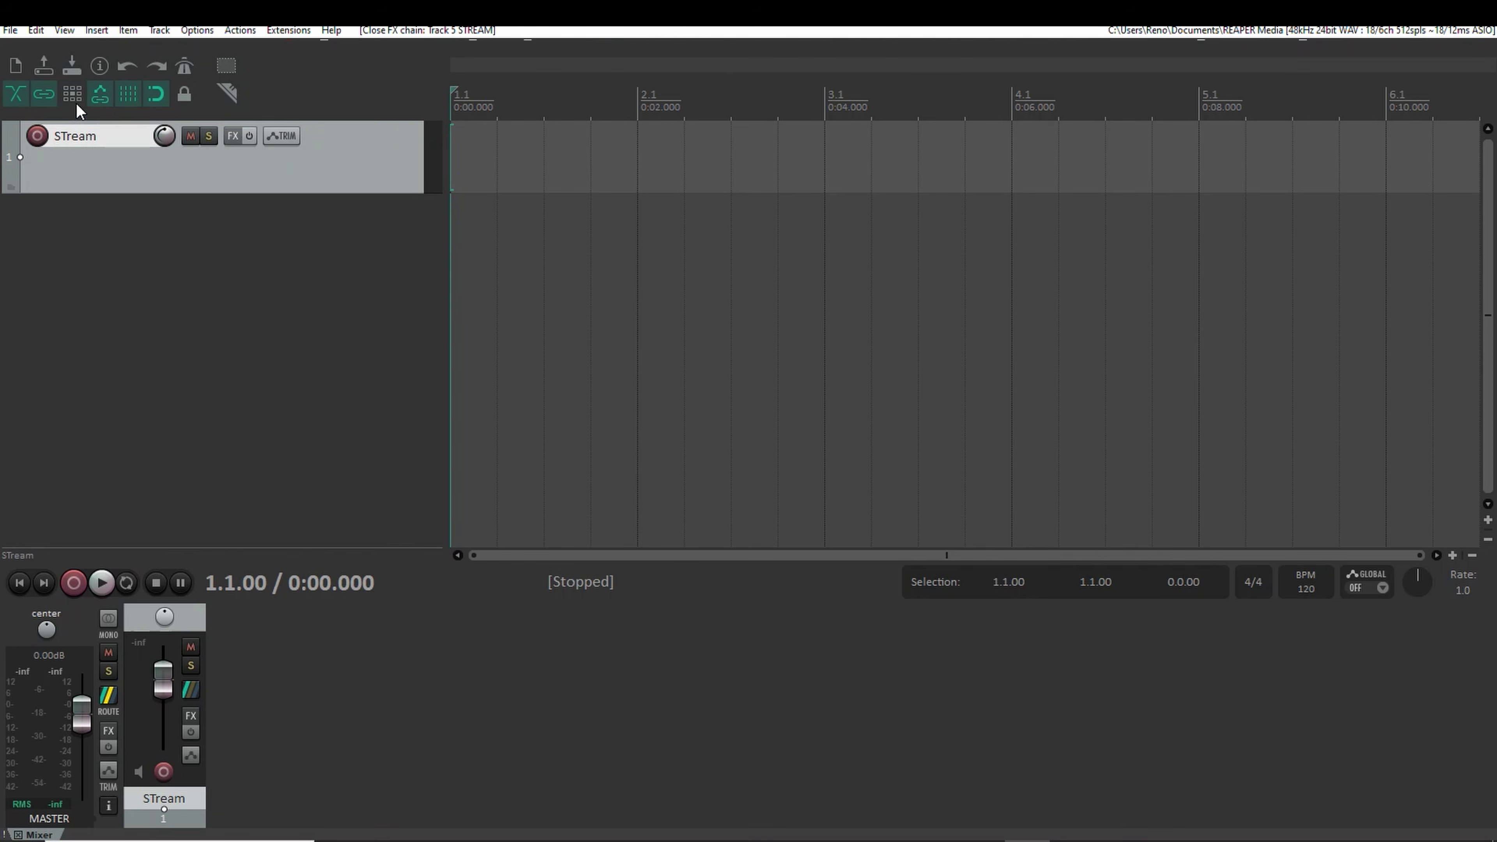
Step: Turn off the master send of the STream track in the receiving REAPER project
click(192, 691)
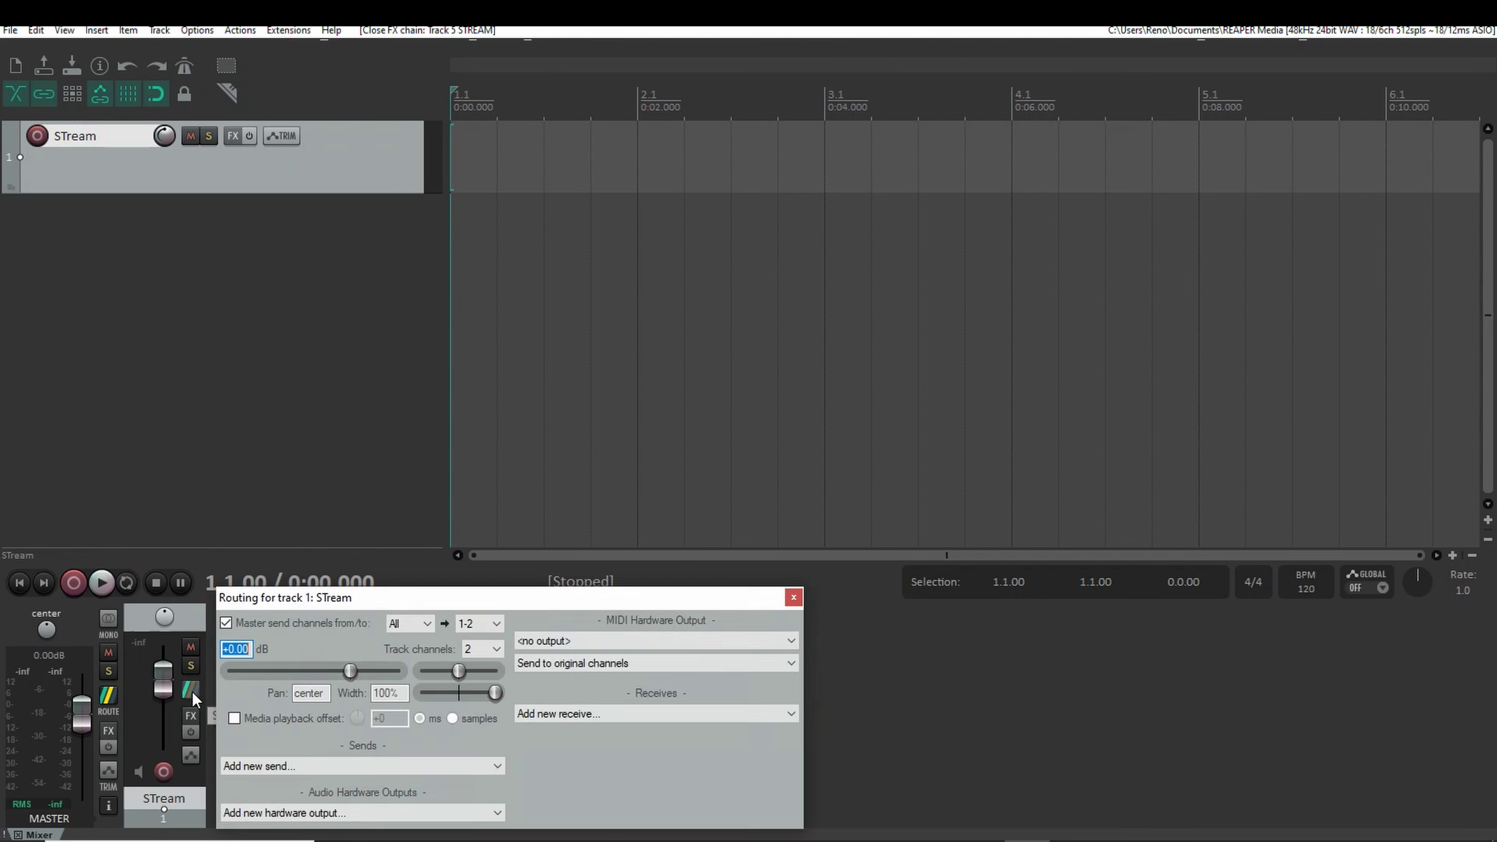
click(226, 624)
drag(368, 599, 639, 333)
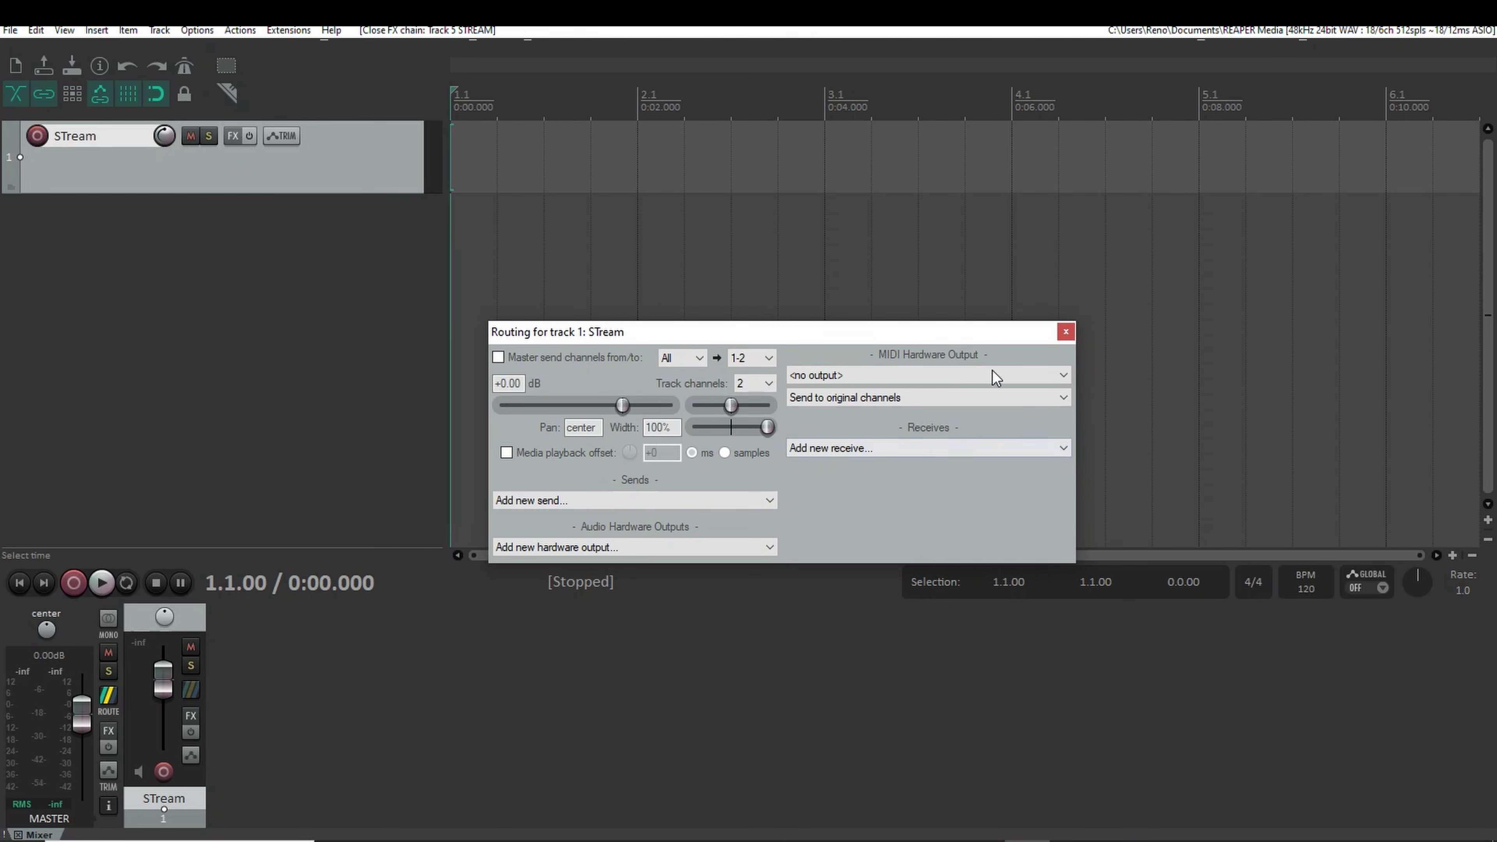
click(1065, 333)
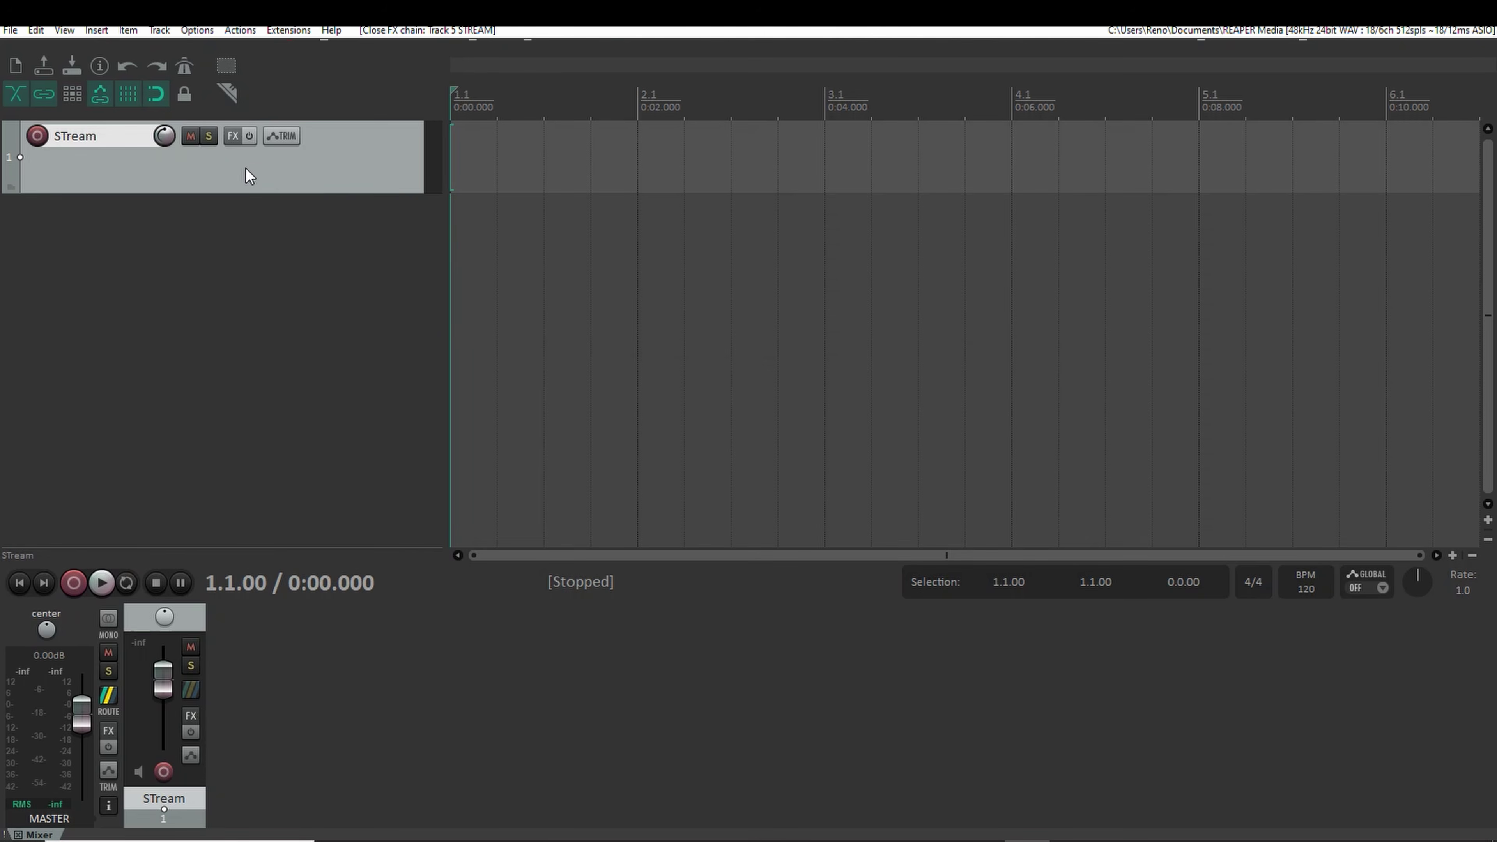
Step: Add the 8-channel ReaStream plug-in to the receiving STream track and set its identifier to samara, leaving it in receive mode
click(233, 136)
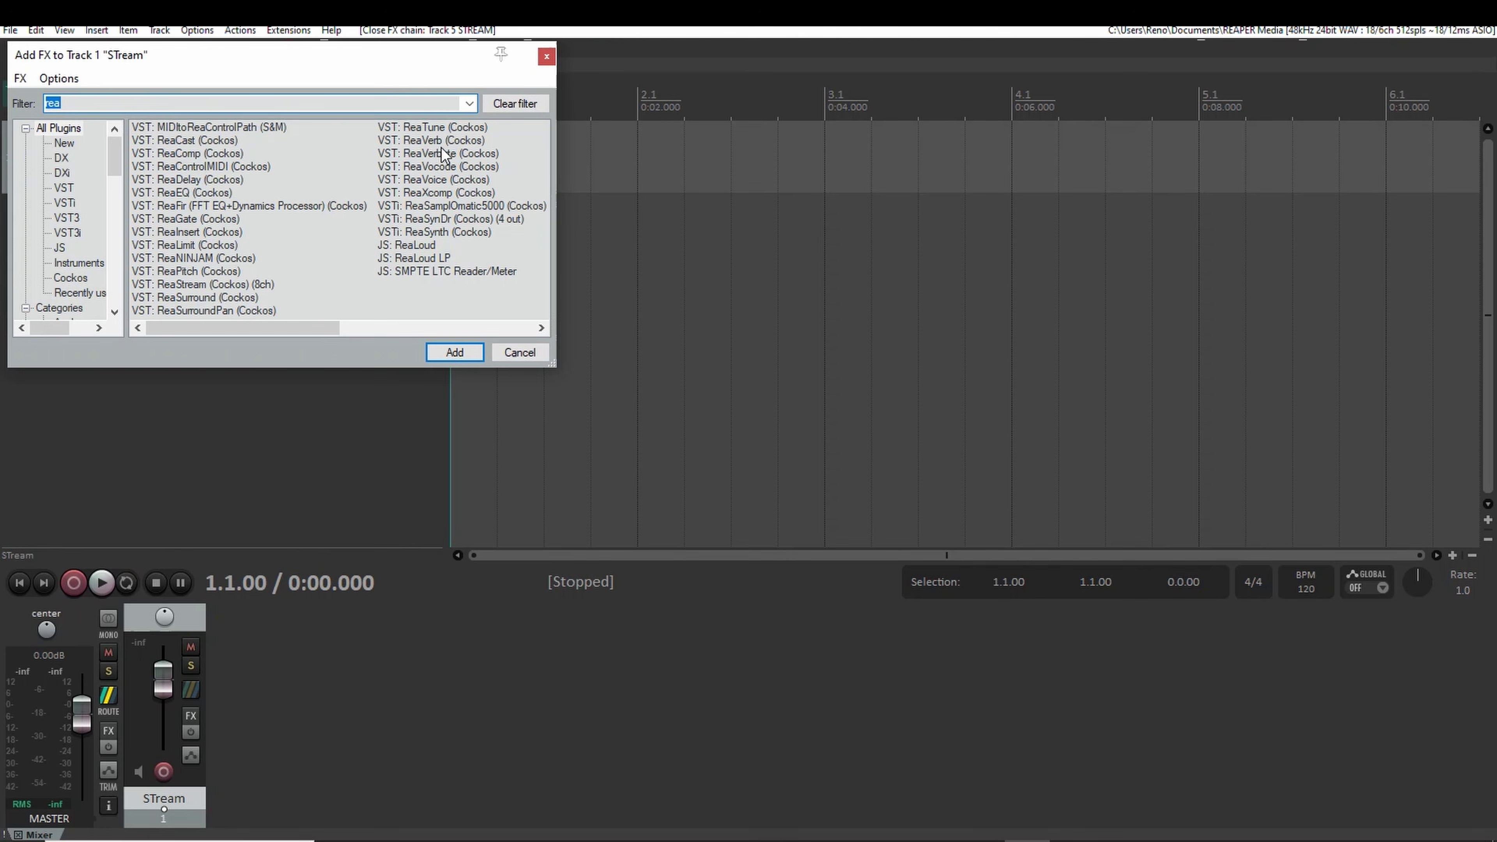
double_click(207, 285)
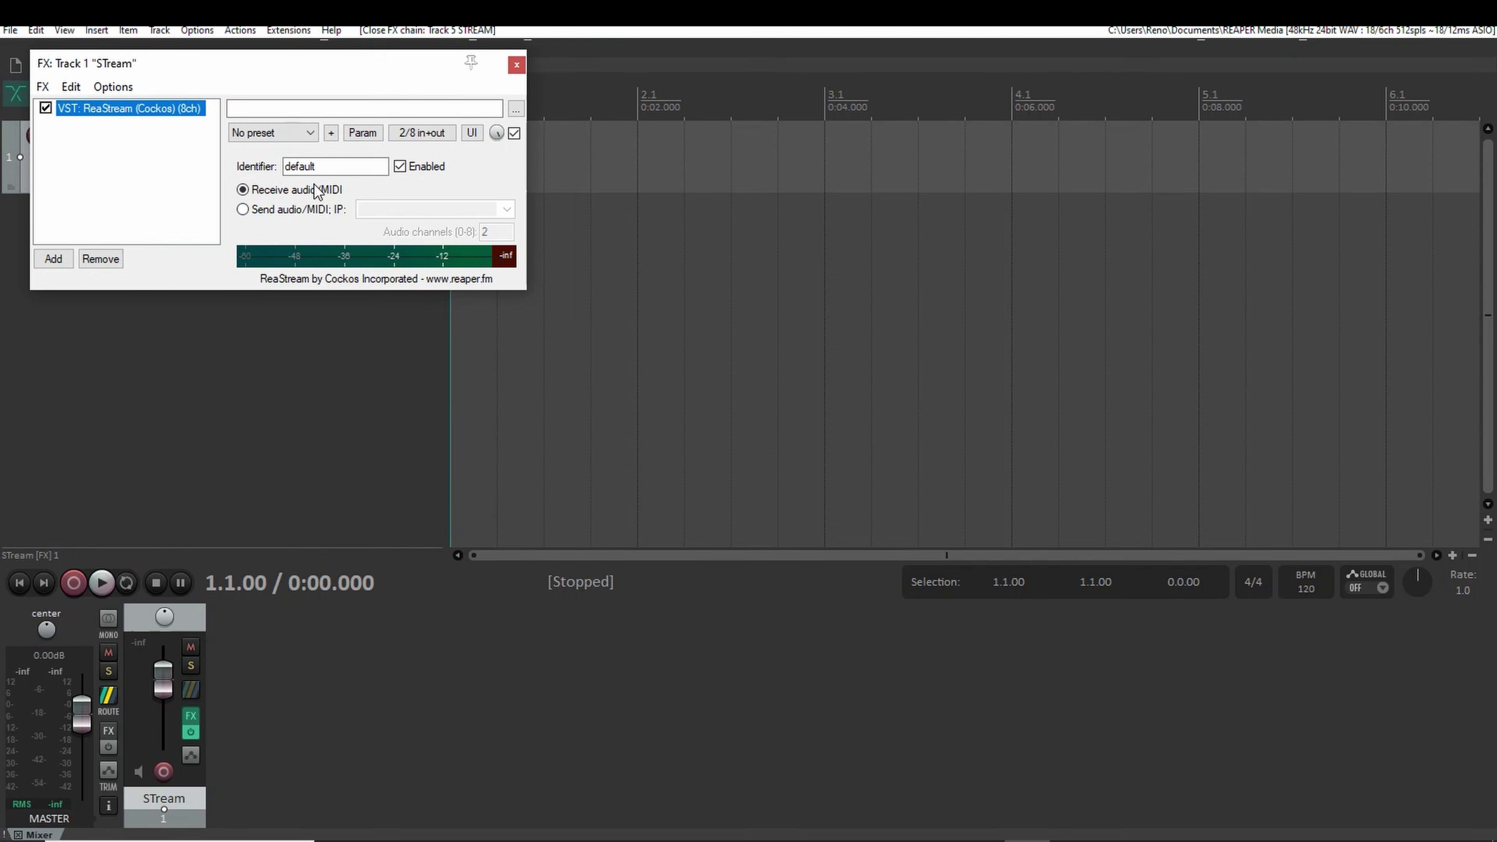
drag(298, 72, 701, 206)
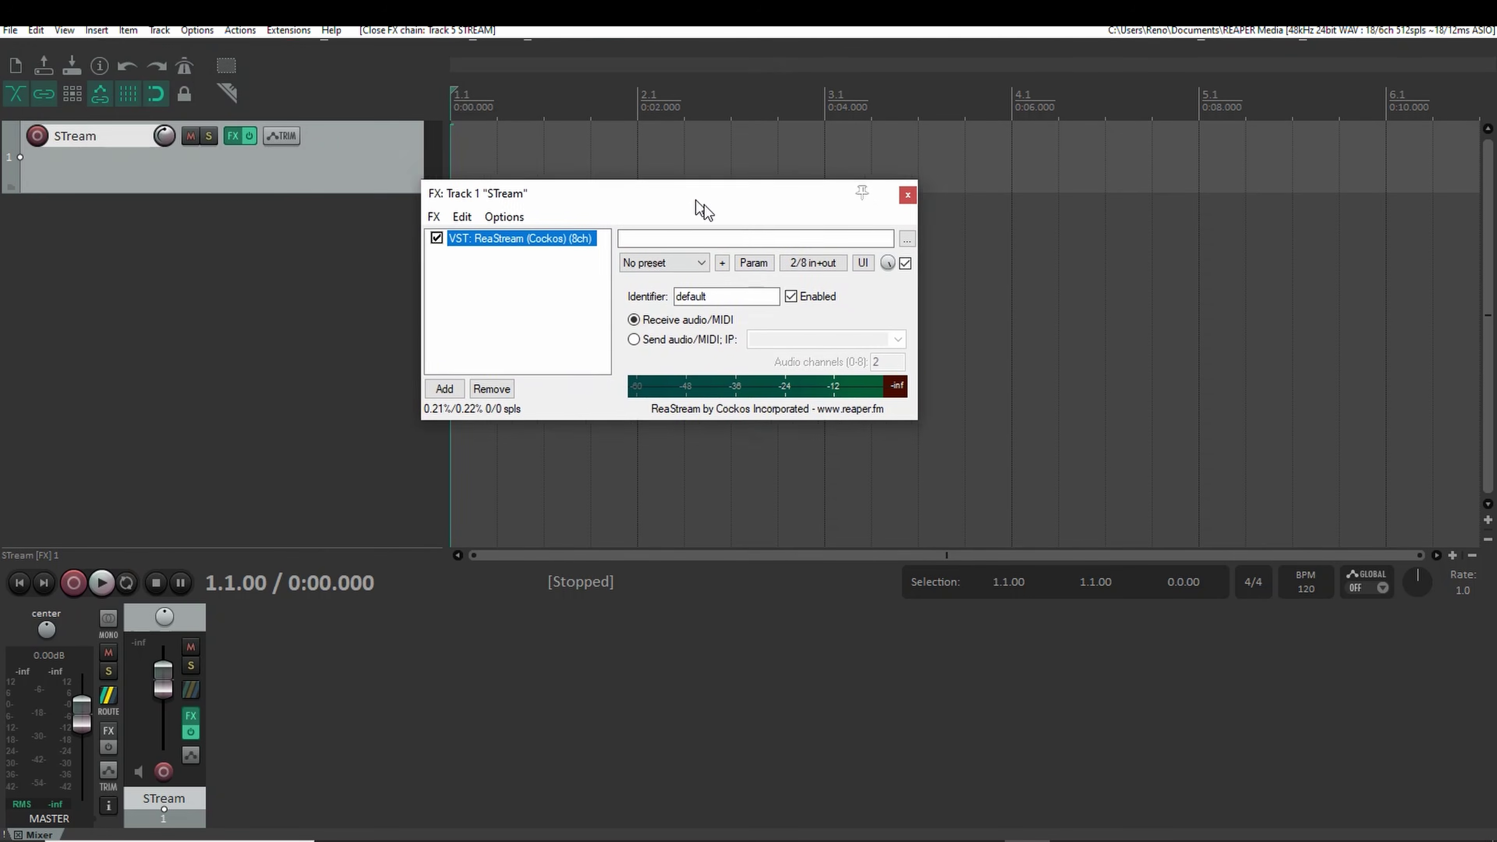
double_click(736, 299)
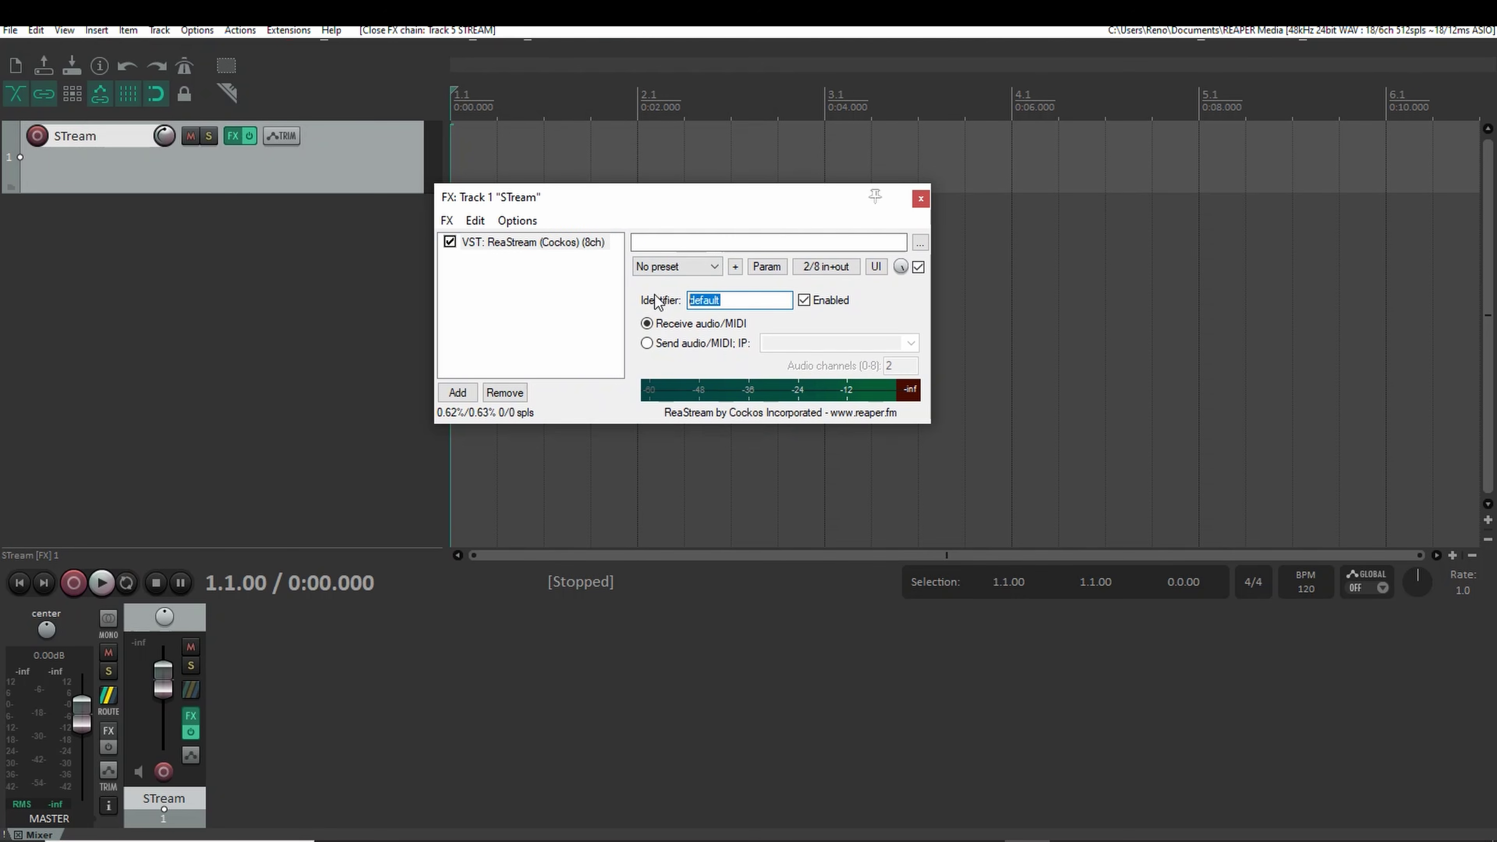
text(samara)
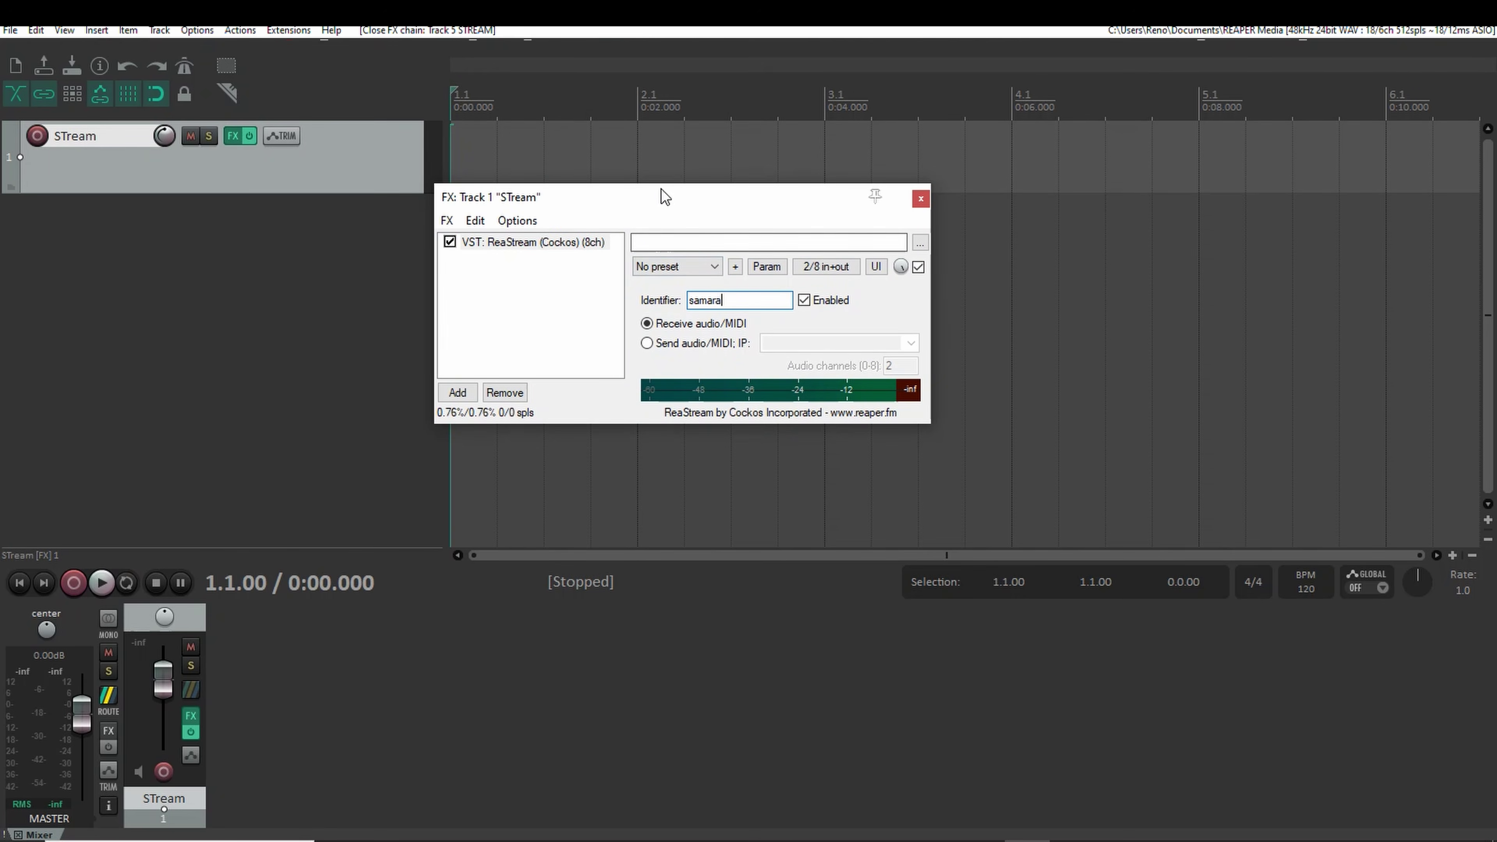
Step: Play the sending project to check the signal arriving in the receiving ReaStream, and close its effects window
click(639, 174)
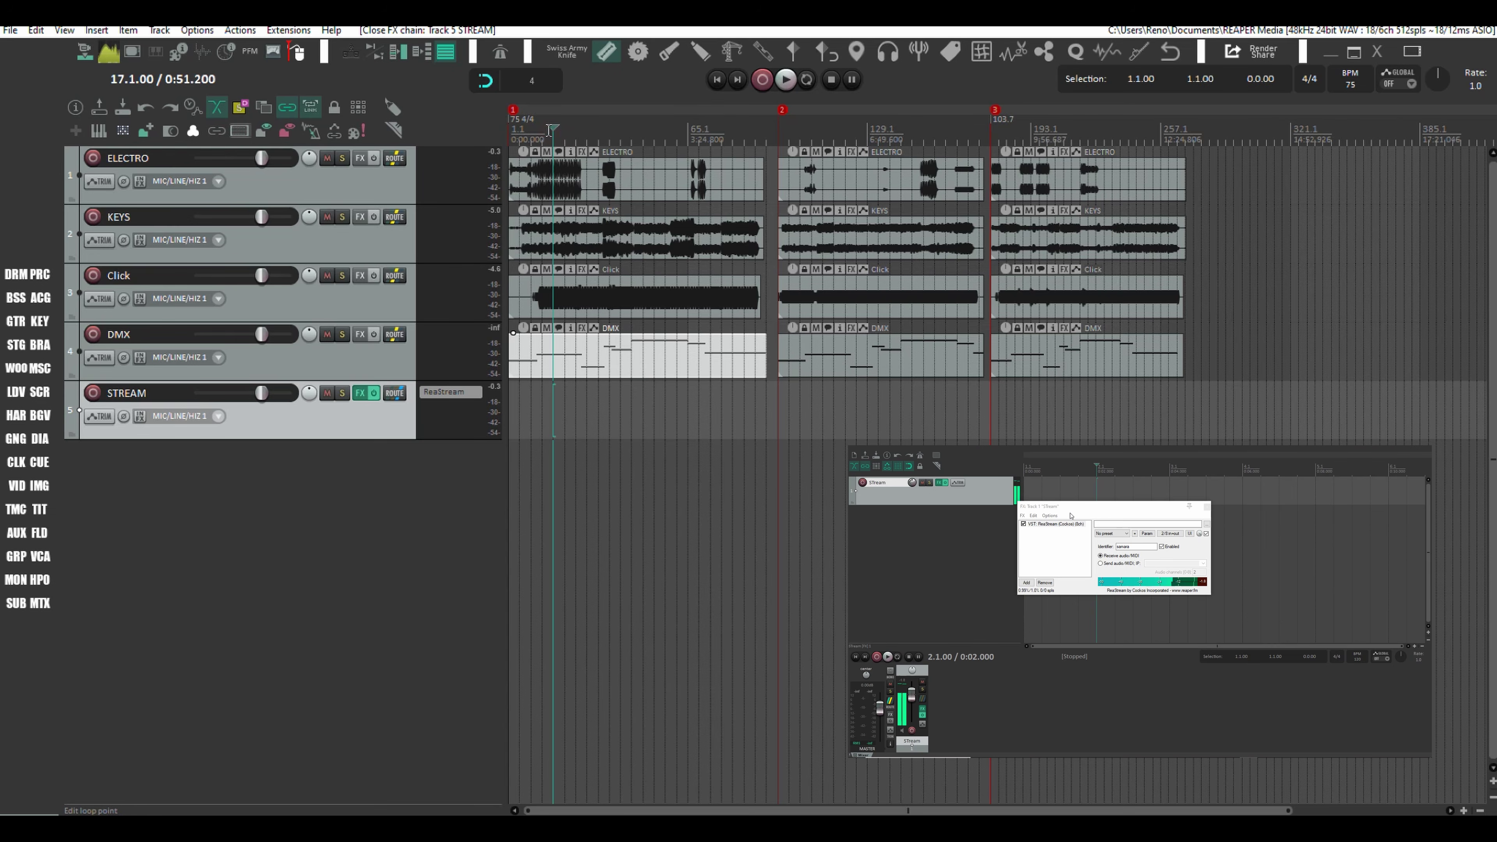
key(space)
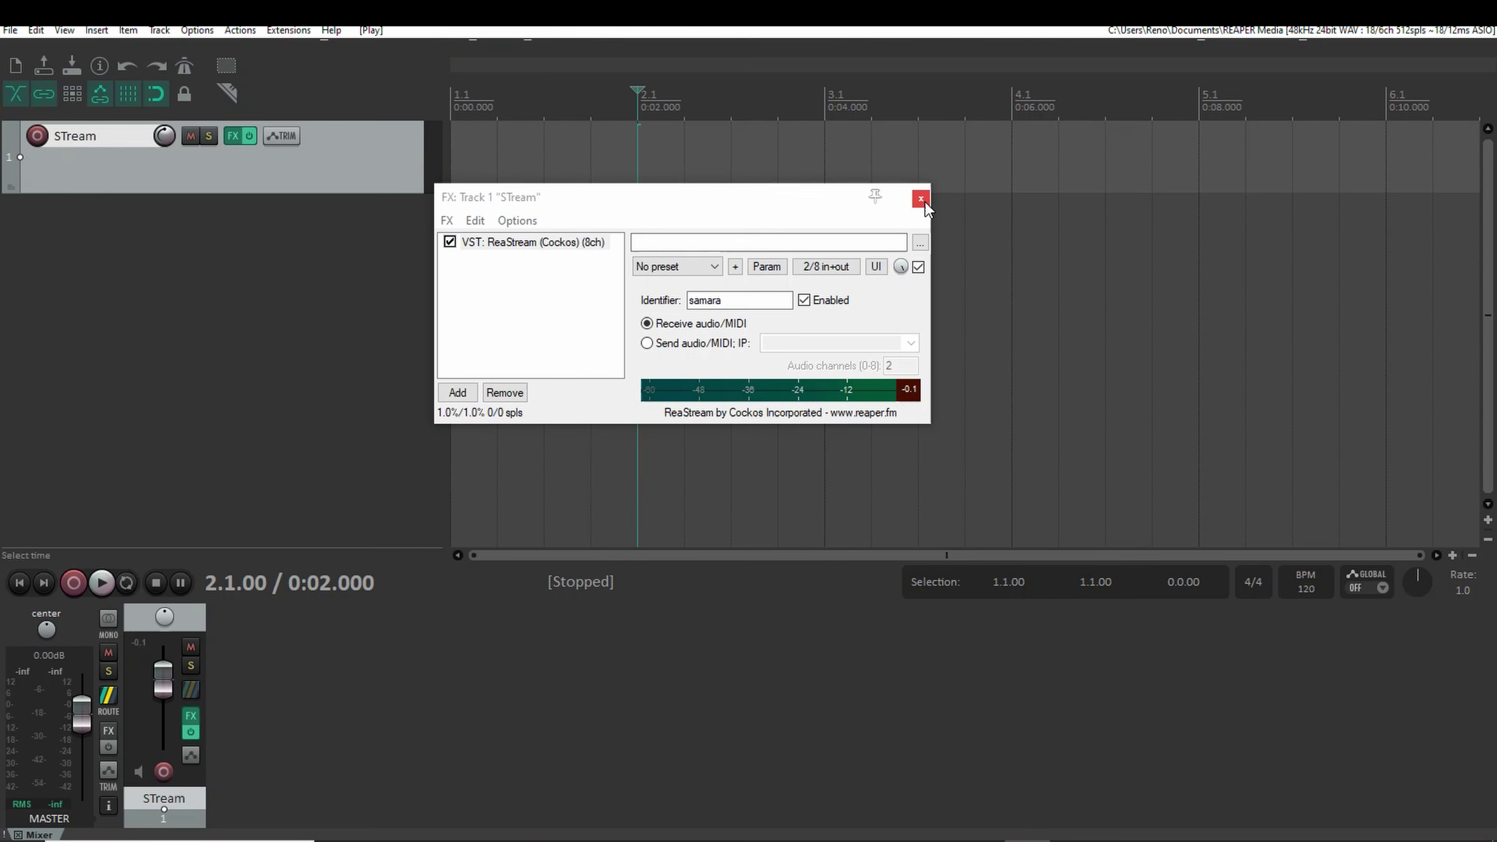
click(925, 201)
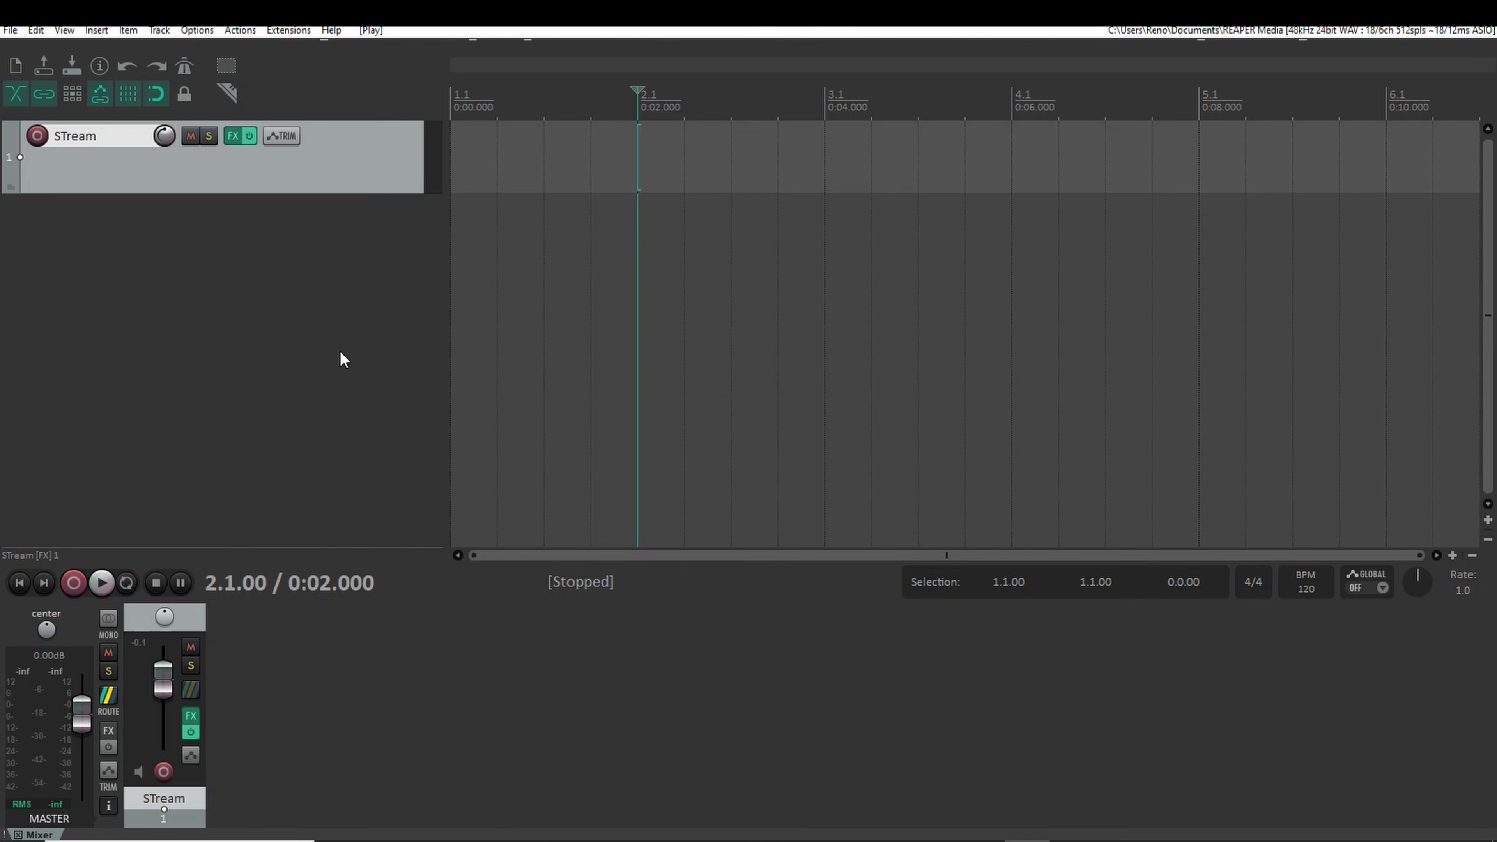
Step: Add two new tracks below the STream track and name them Keys and ELECTRO
double_click(243, 247)
double_click(129, 215)
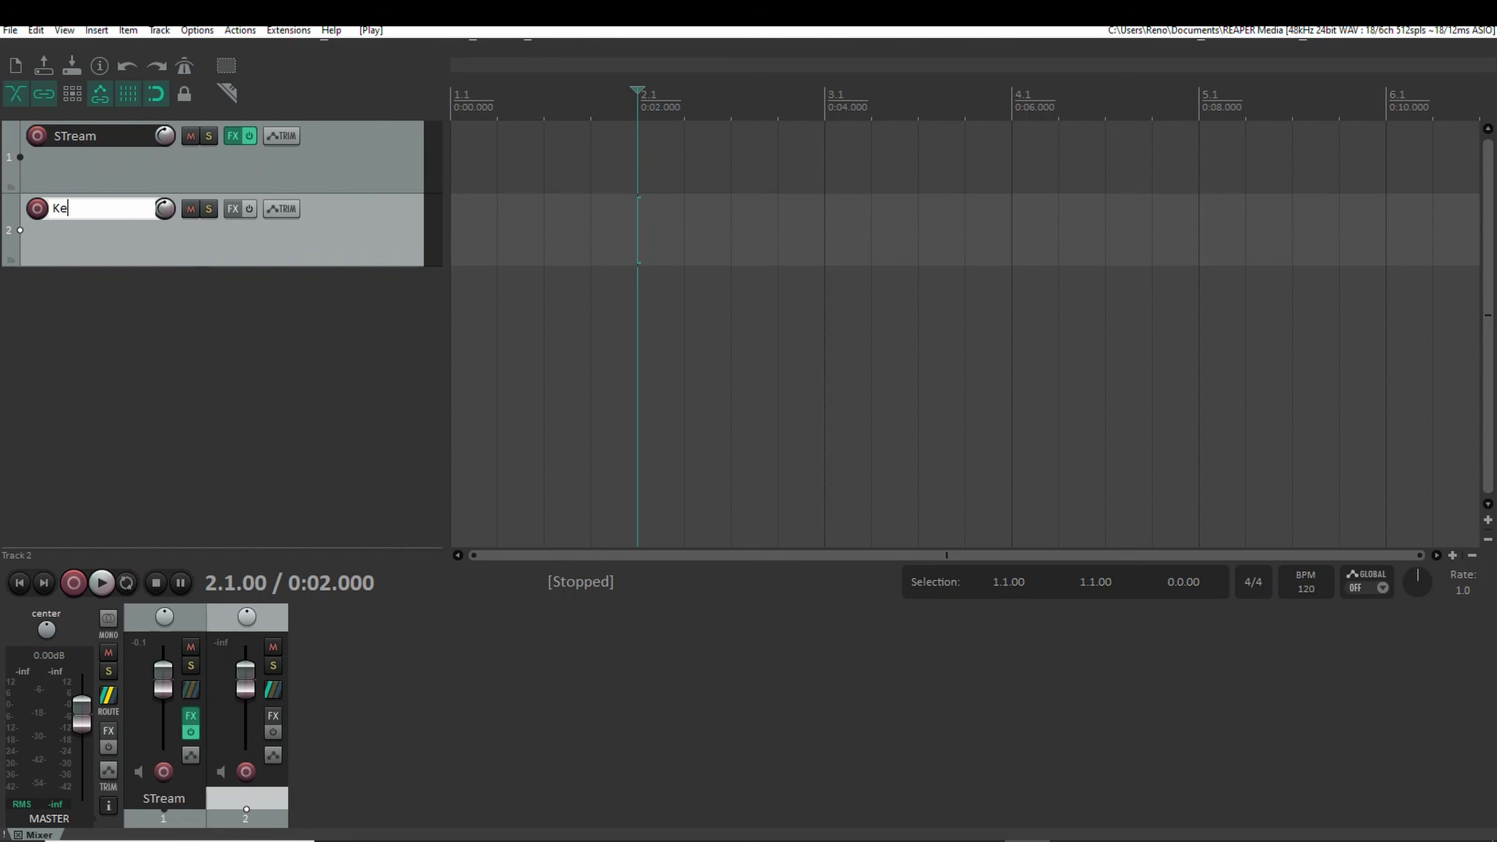
double_click(148, 295)
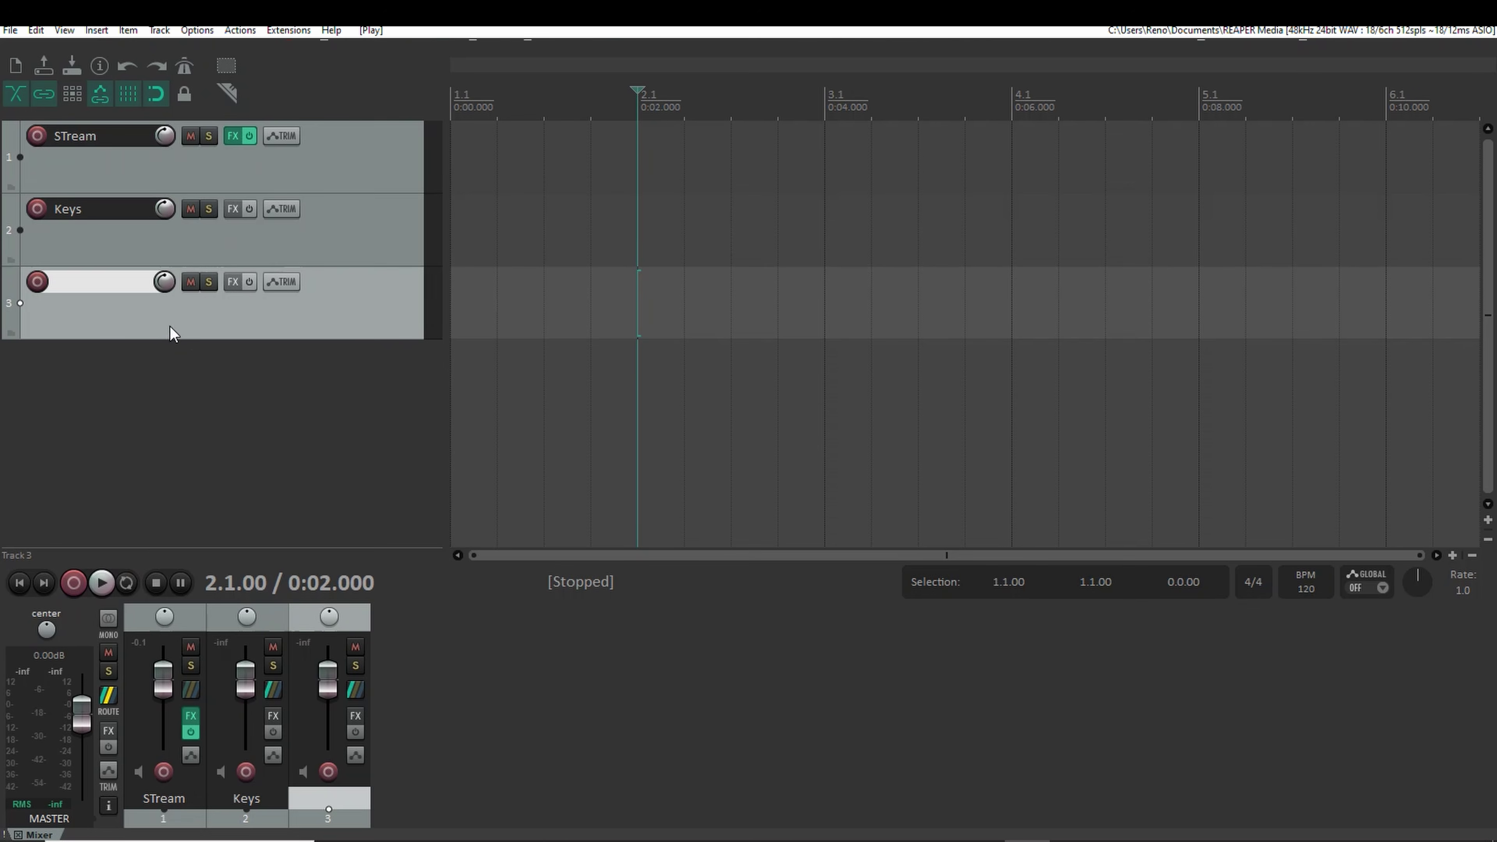
double_click(89, 289)
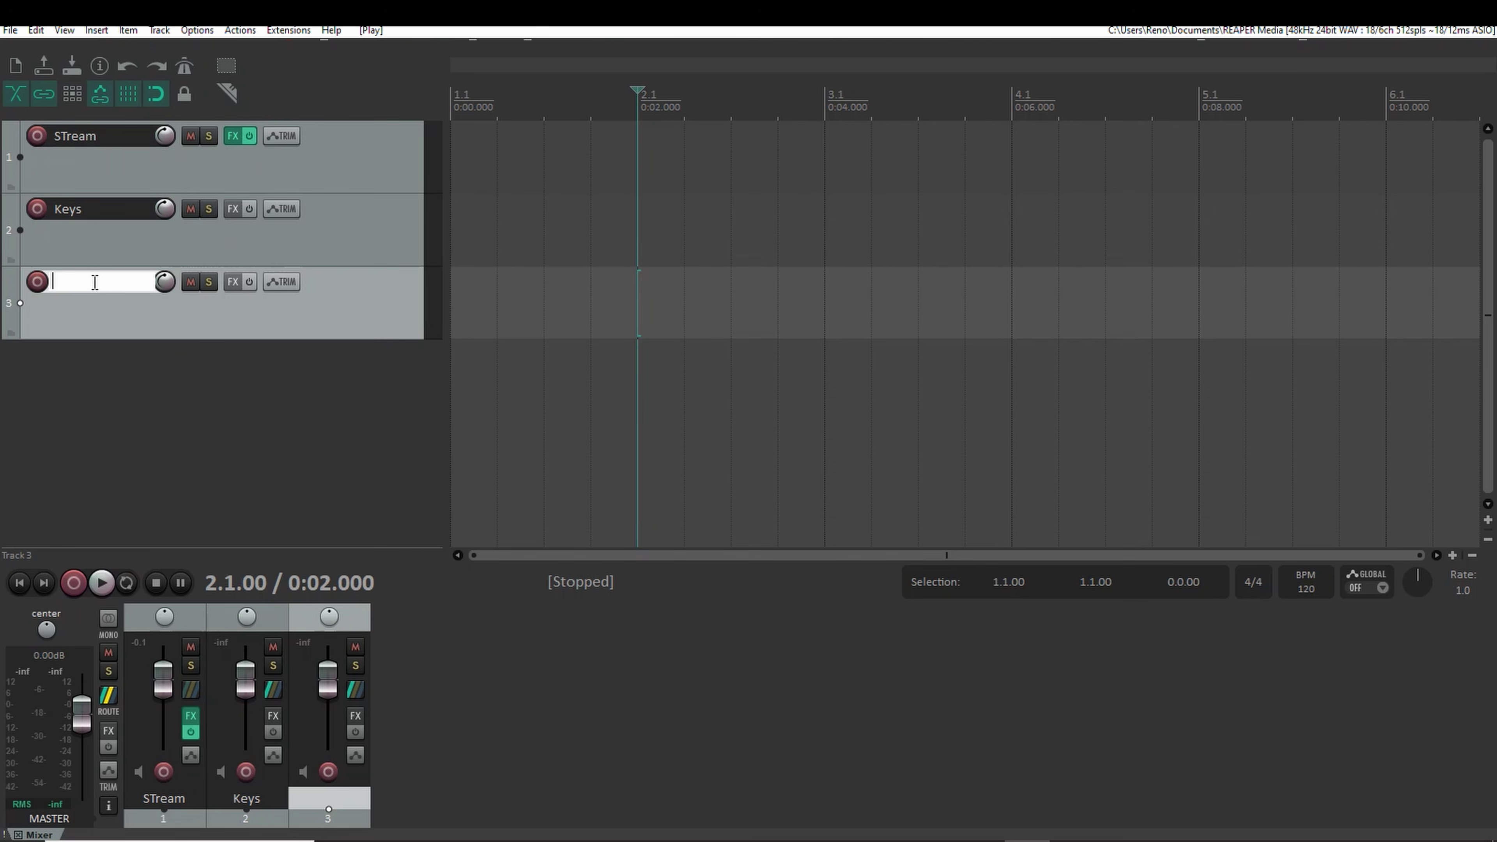
text(ELECTRO)
key(Return)
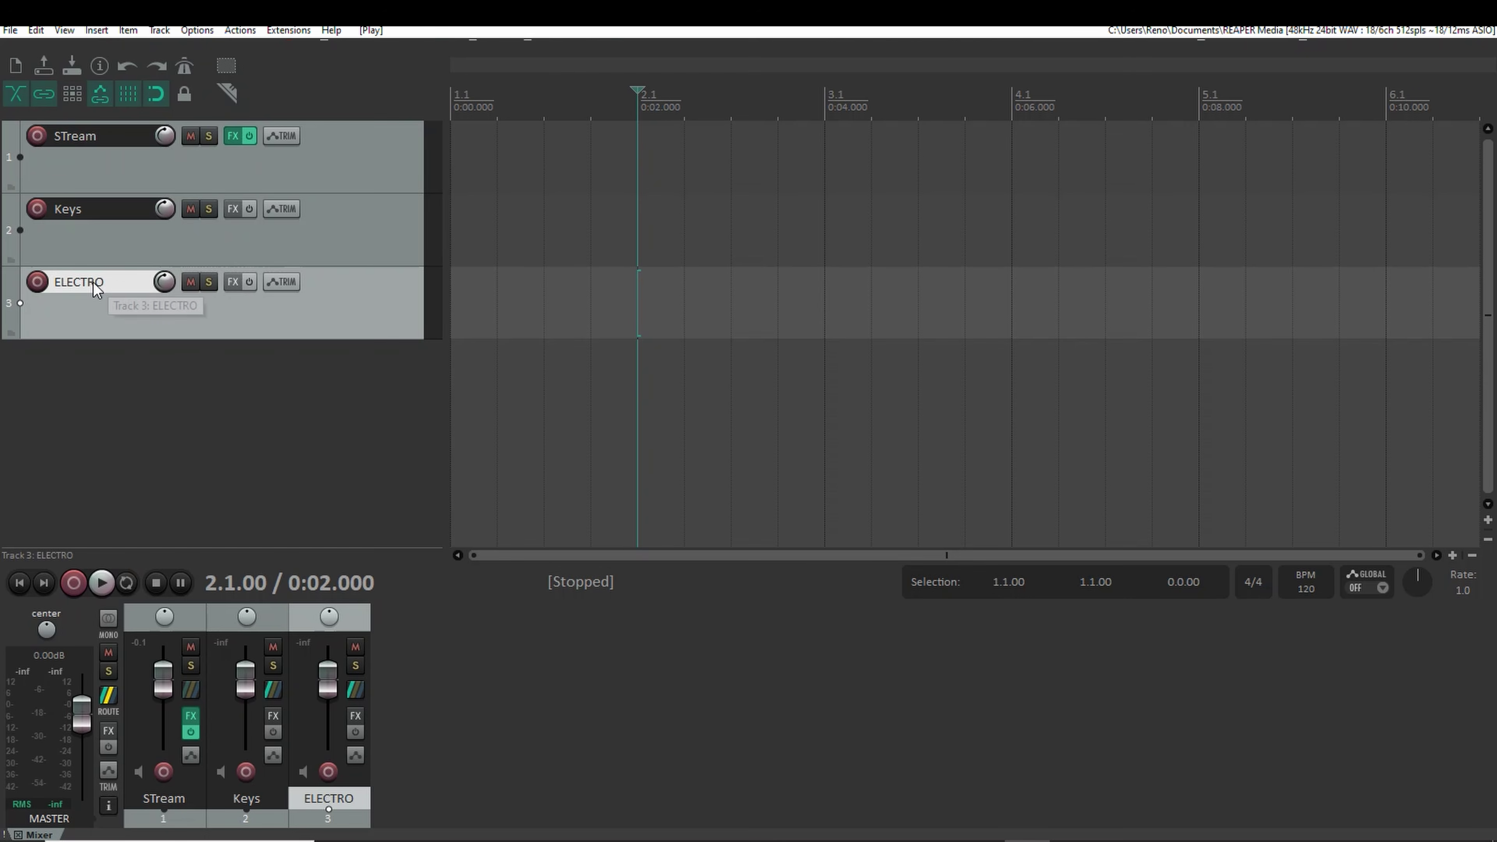
Step: Add two more tracks below ELECTRO and name them CLICK and DMX
double_click(123, 372)
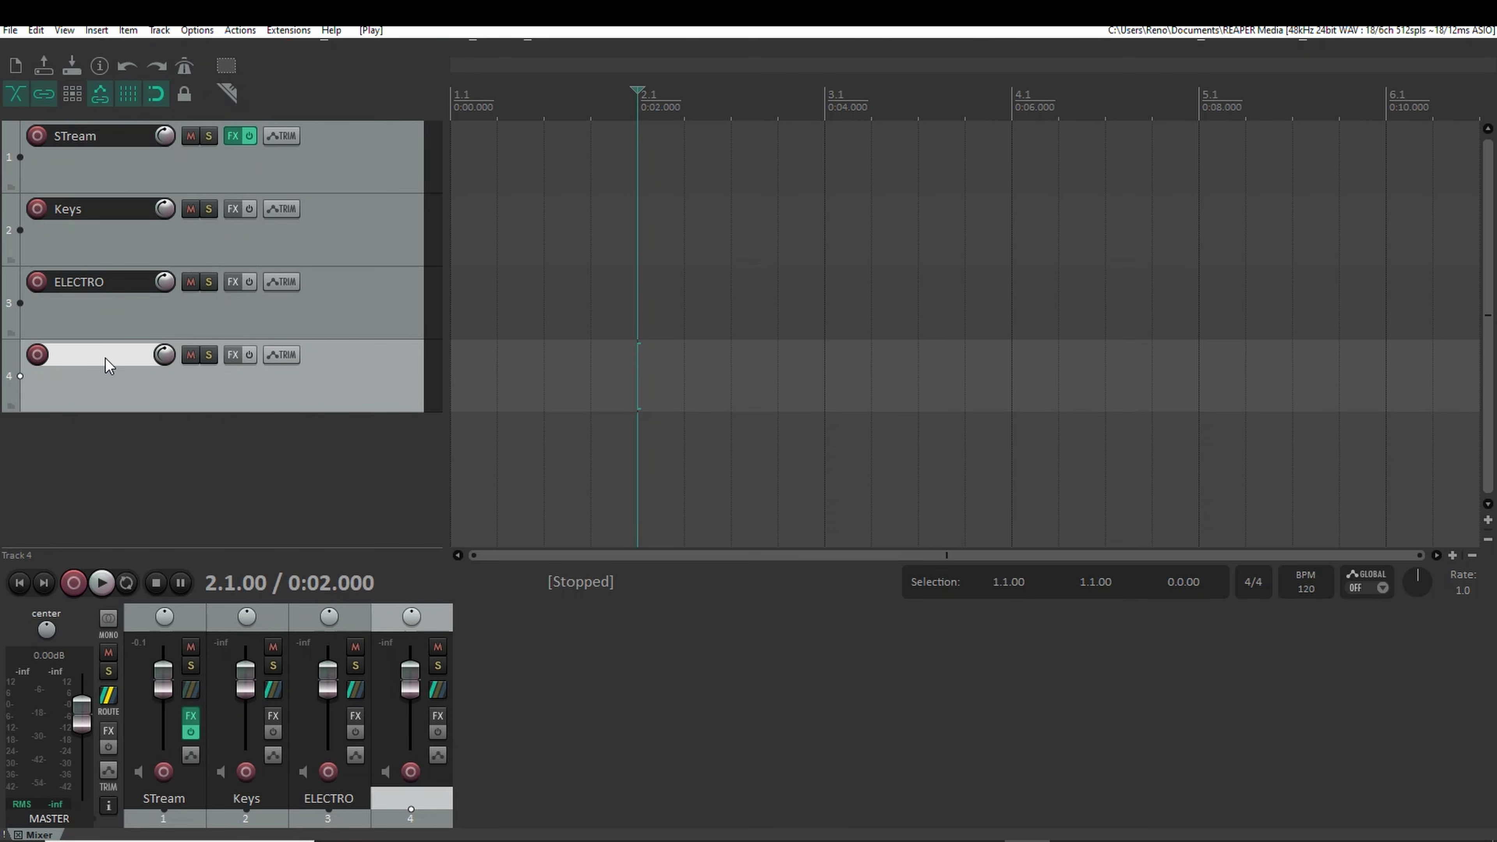
double_click(106, 357)
text(CL)
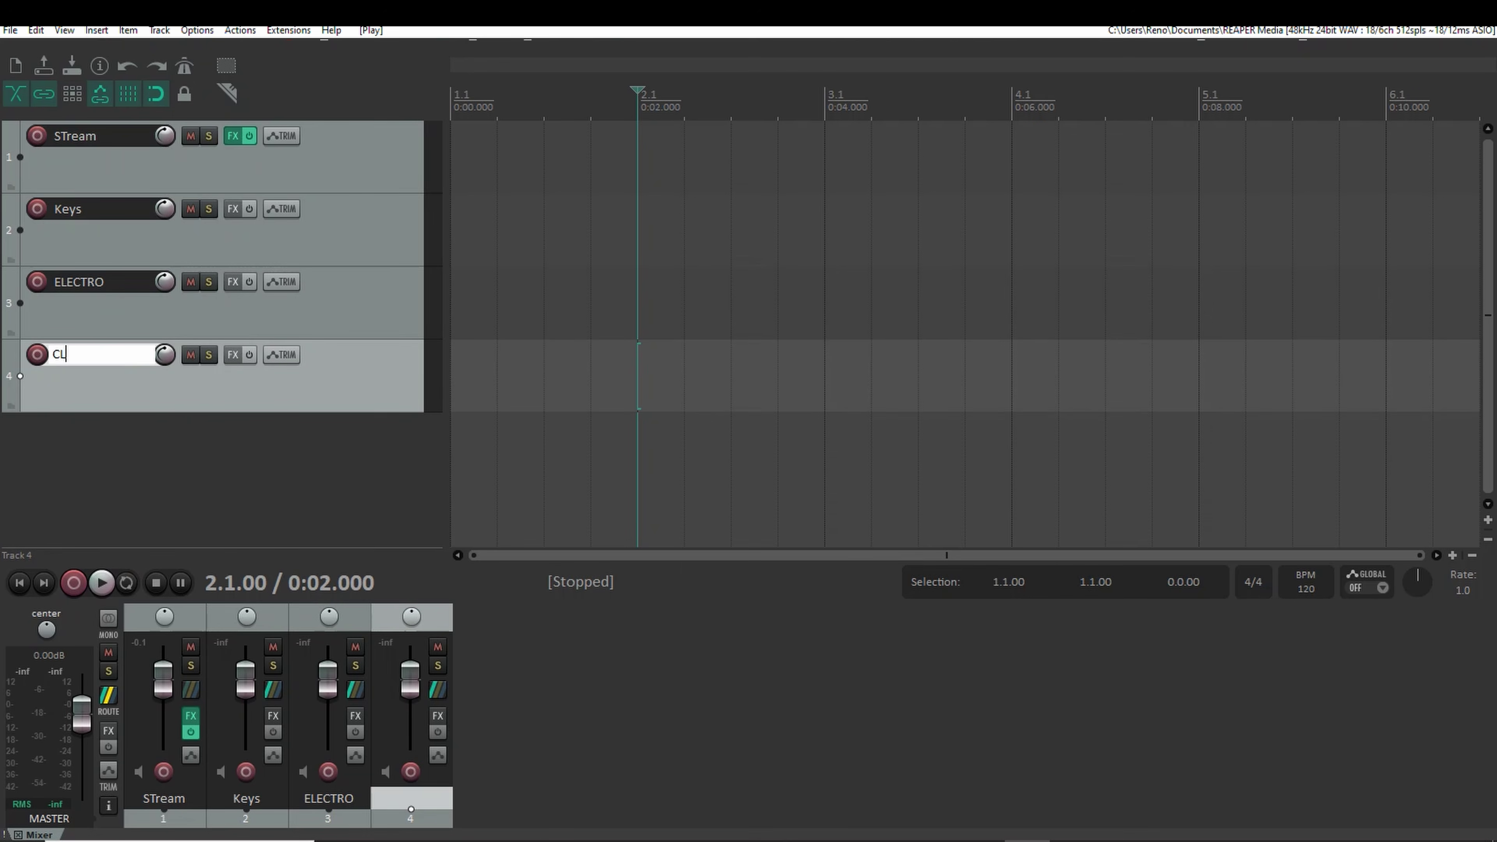
text(ICK)
key(Return)
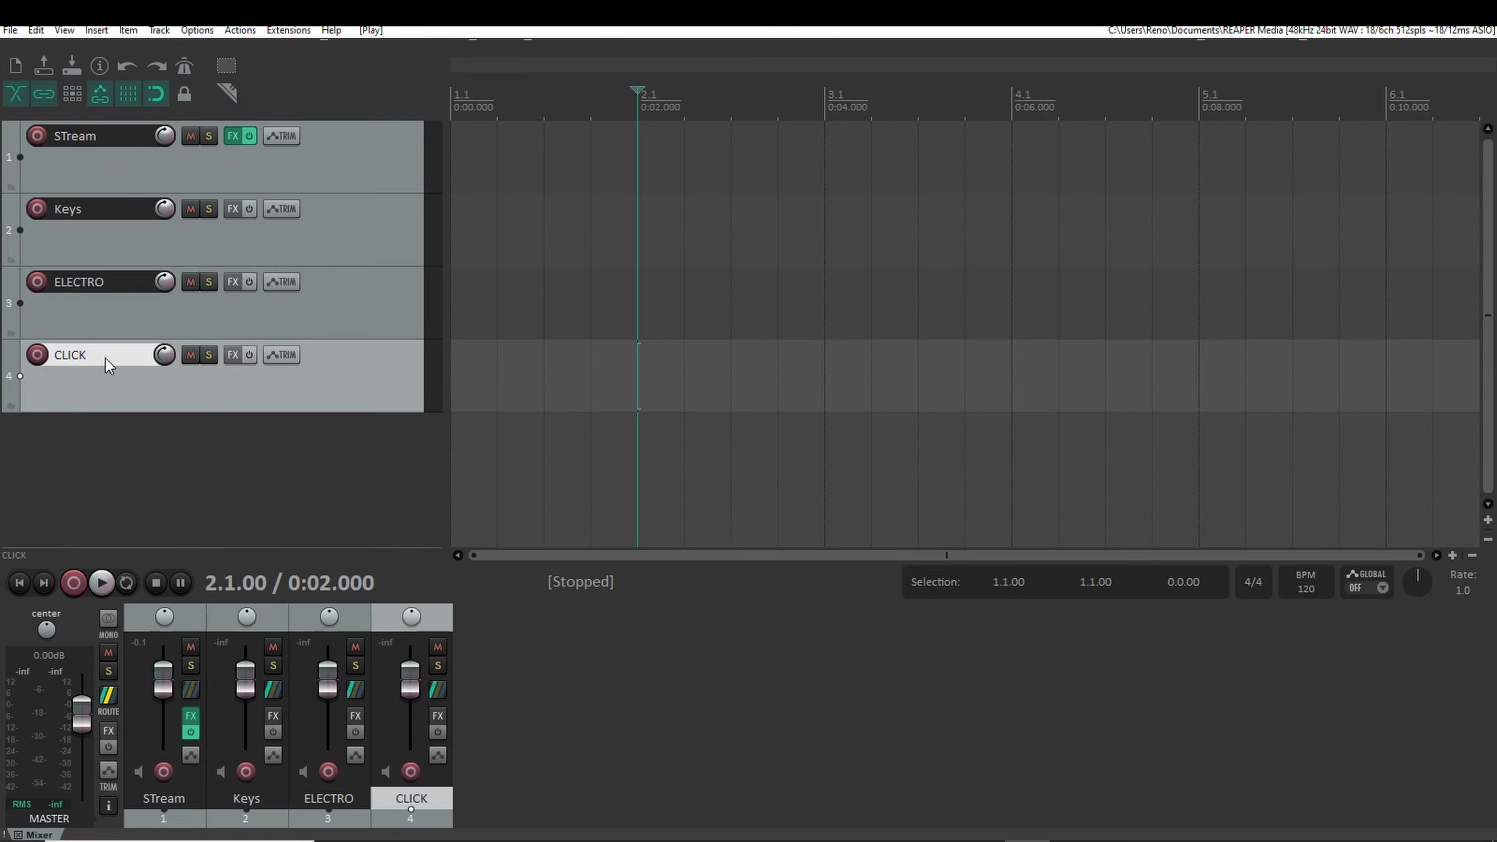
double_click(124, 460)
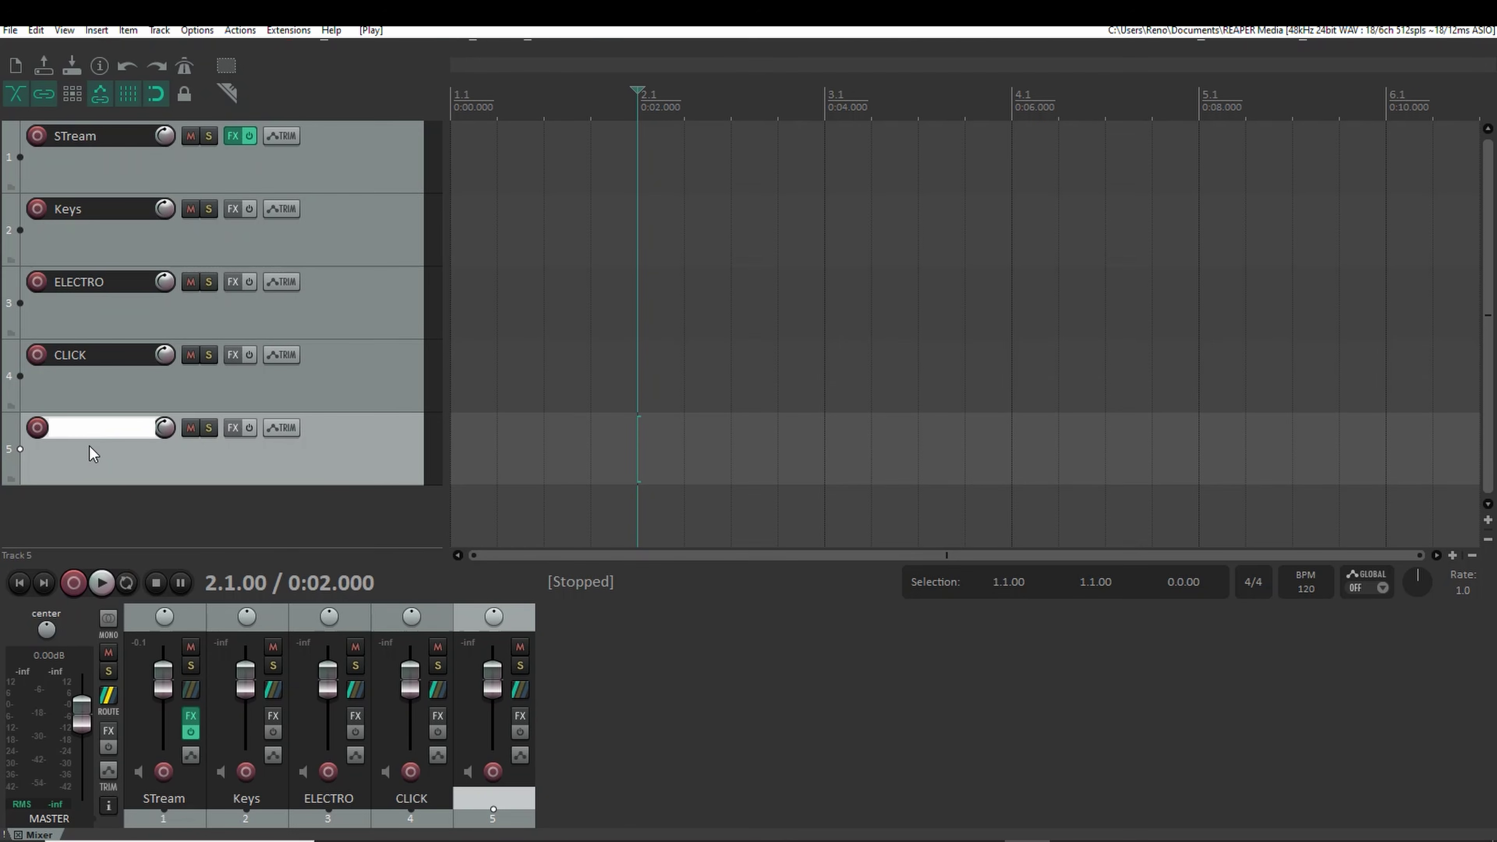
text(DMX)
key(Return)
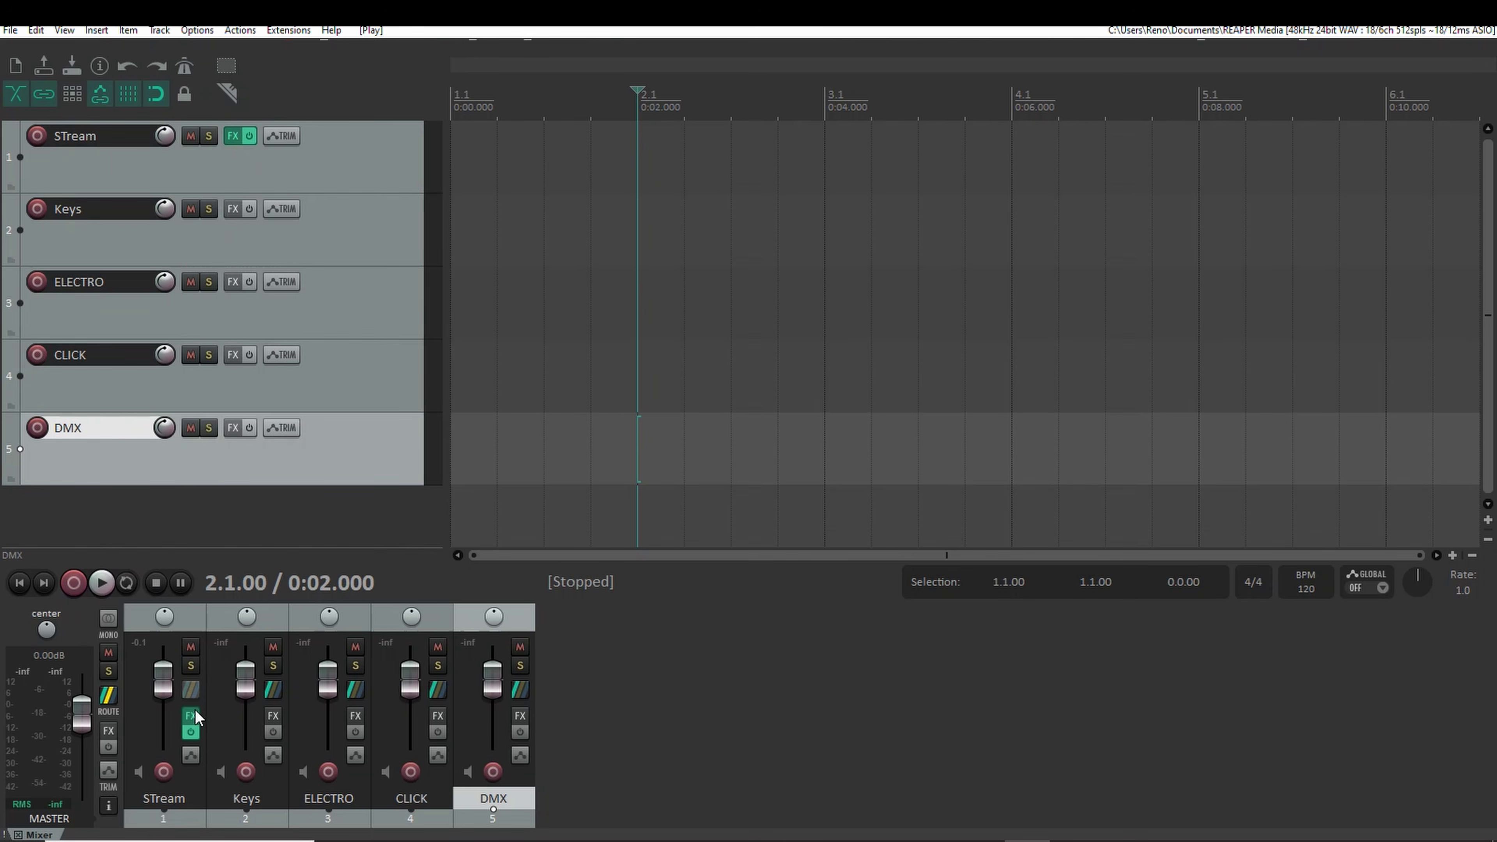
Step: Set the STream track's channel count to 8 in its routing settings and close them
click(189, 693)
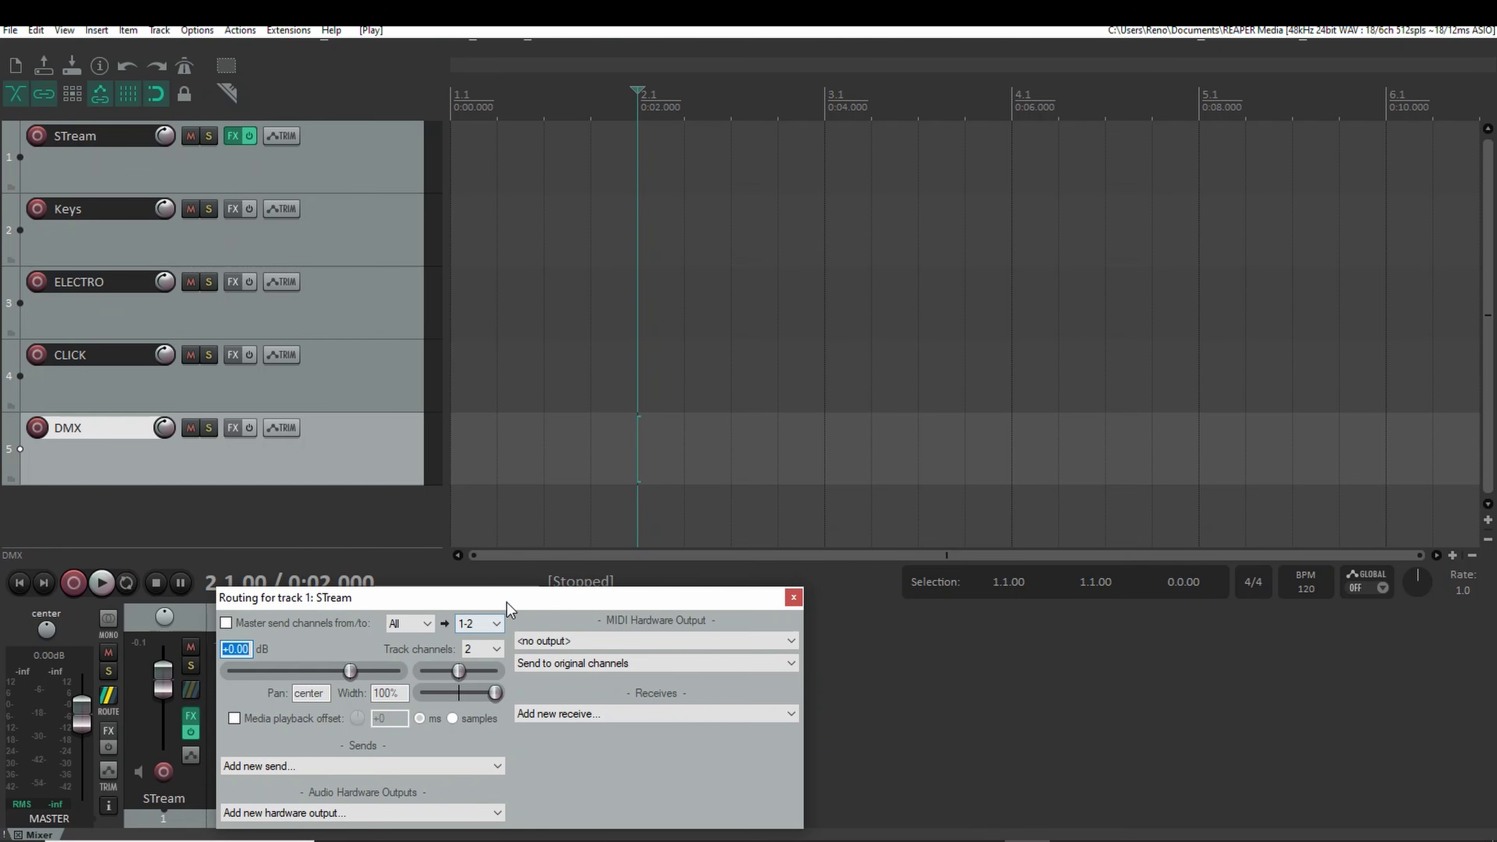
drag(507, 603, 744, 340)
click(719, 385)
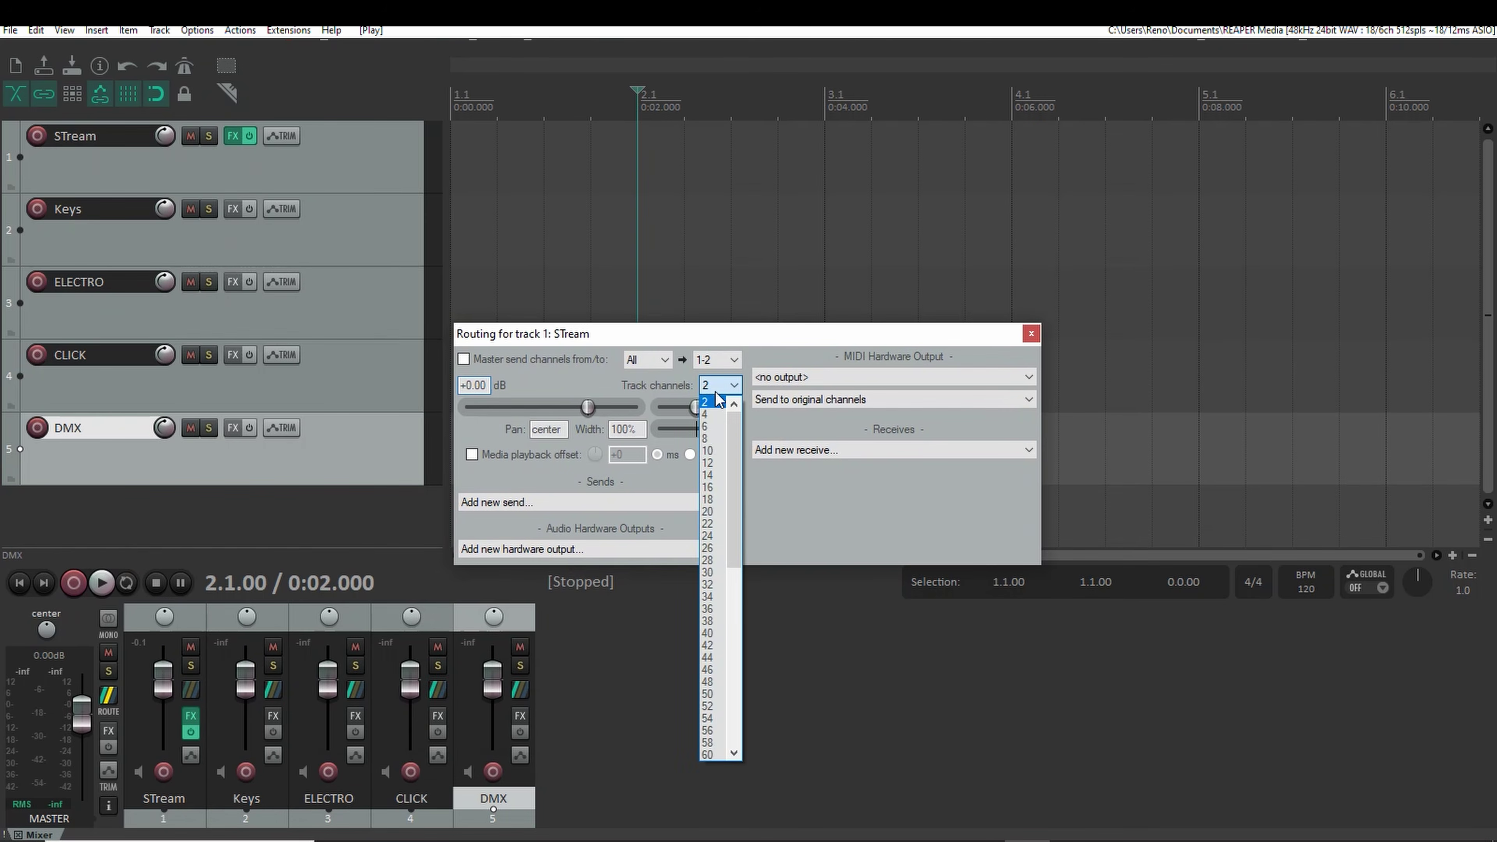
click(708, 438)
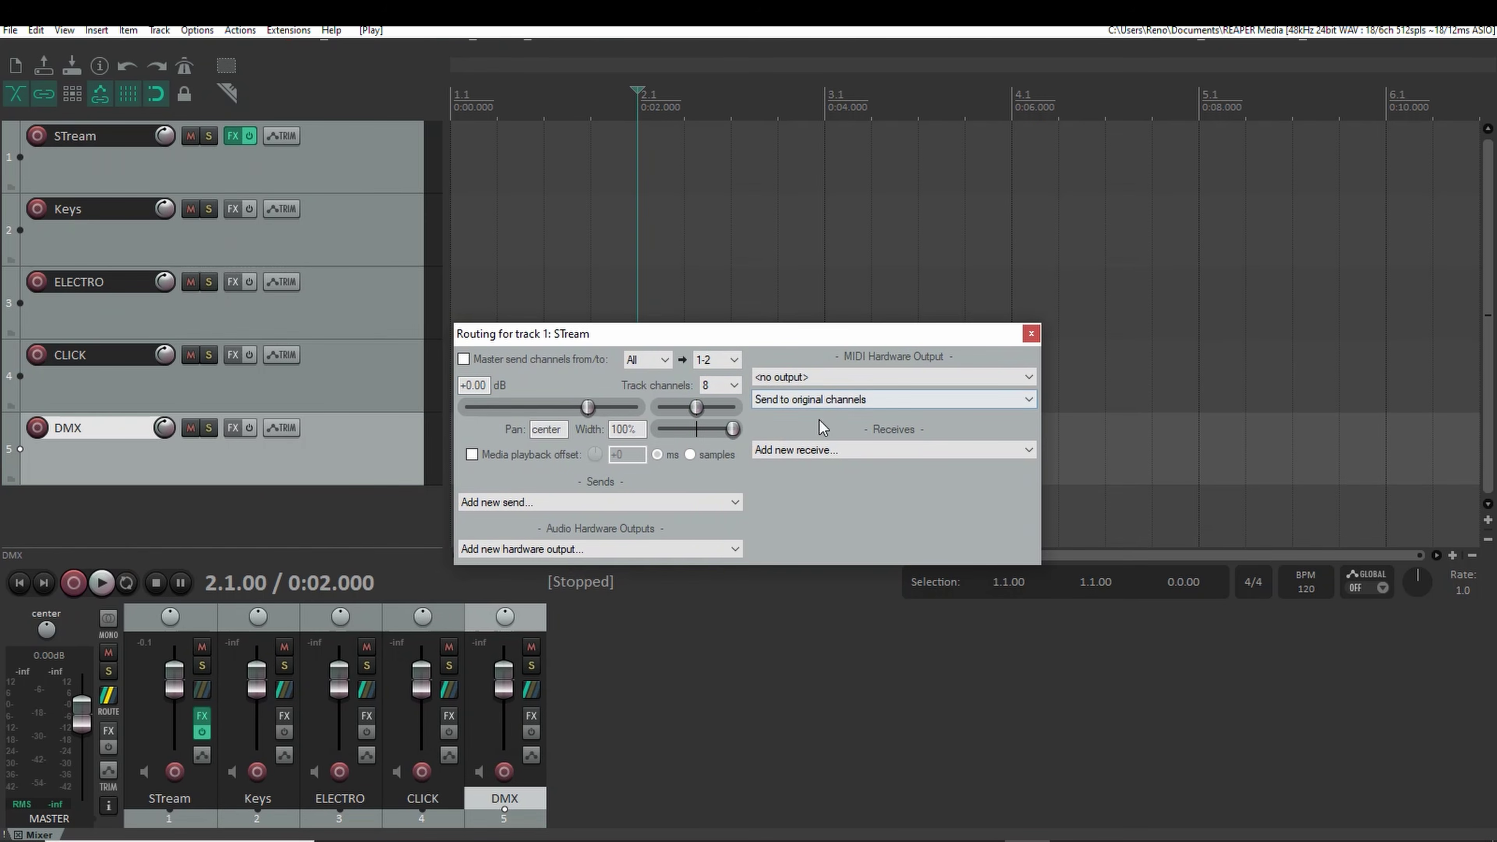
click(1030, 334)
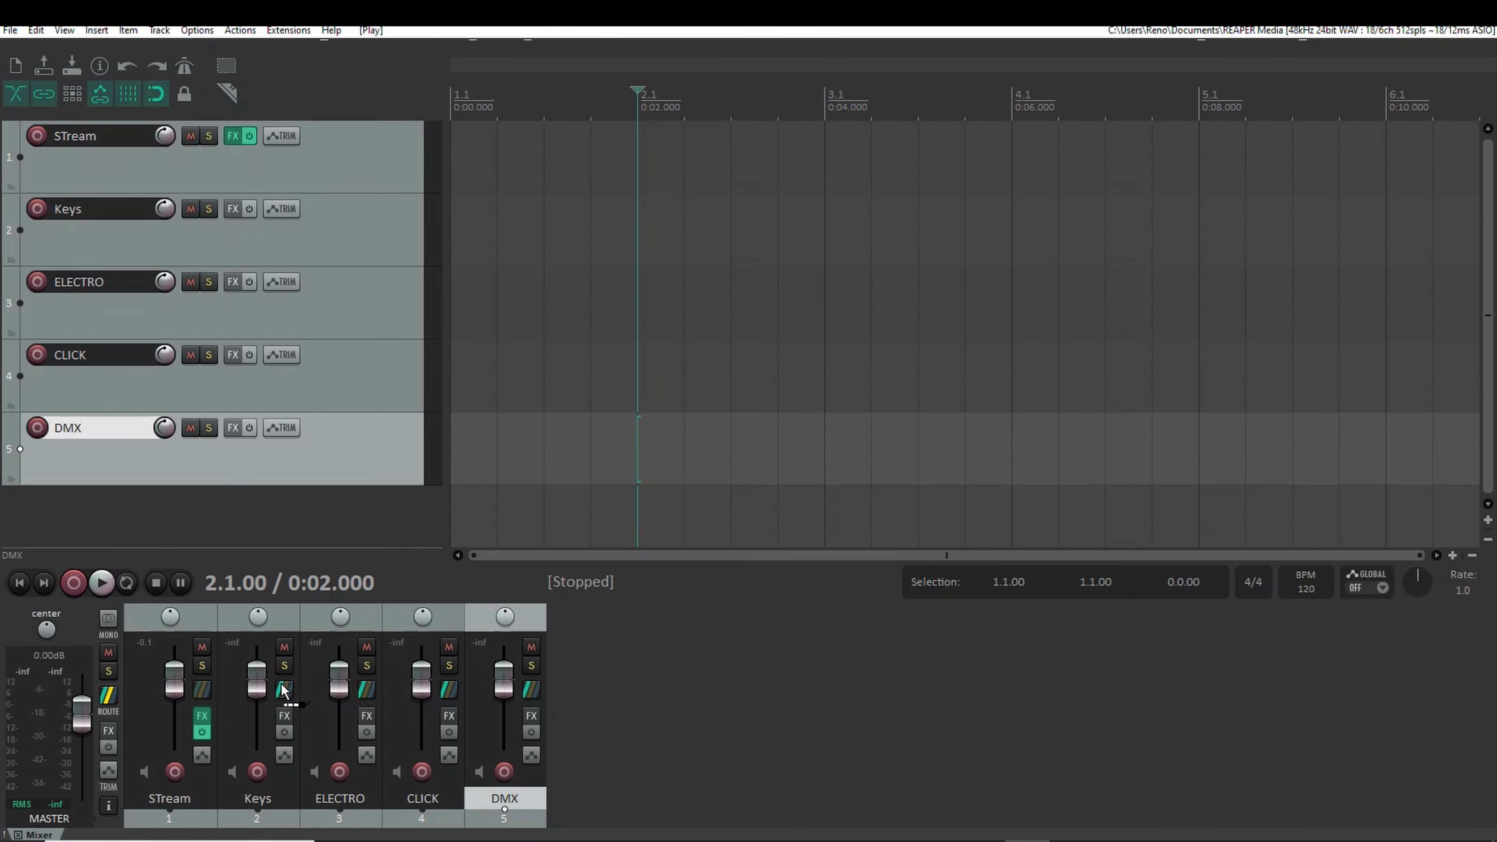
Step: Create a send from STream to the Keys track using audio 1/2 to 1/2, with MIDI set to None
drag(283, 690, 283, 690)
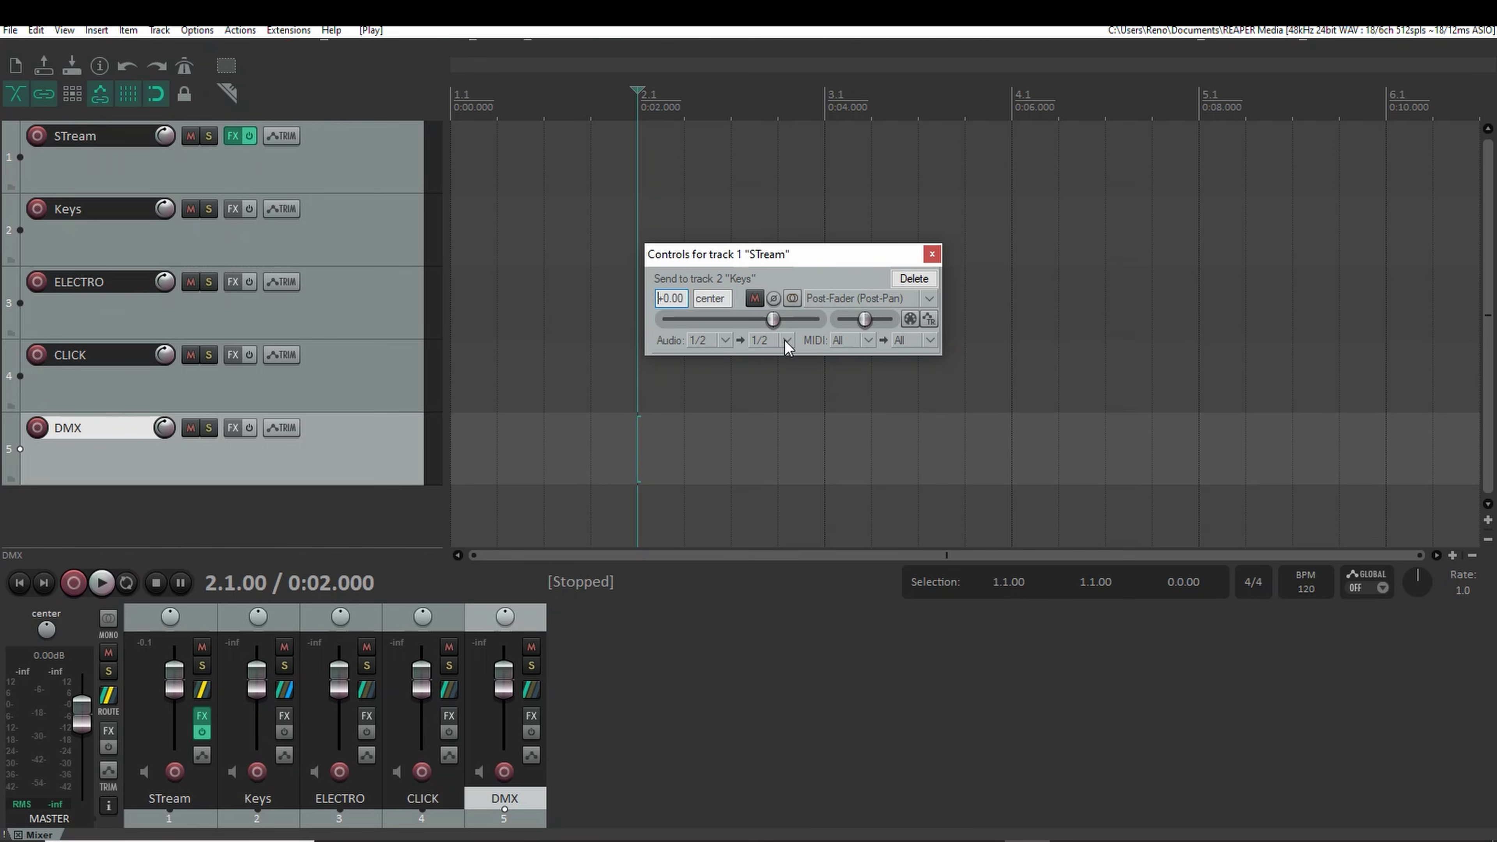
click(863, 341)
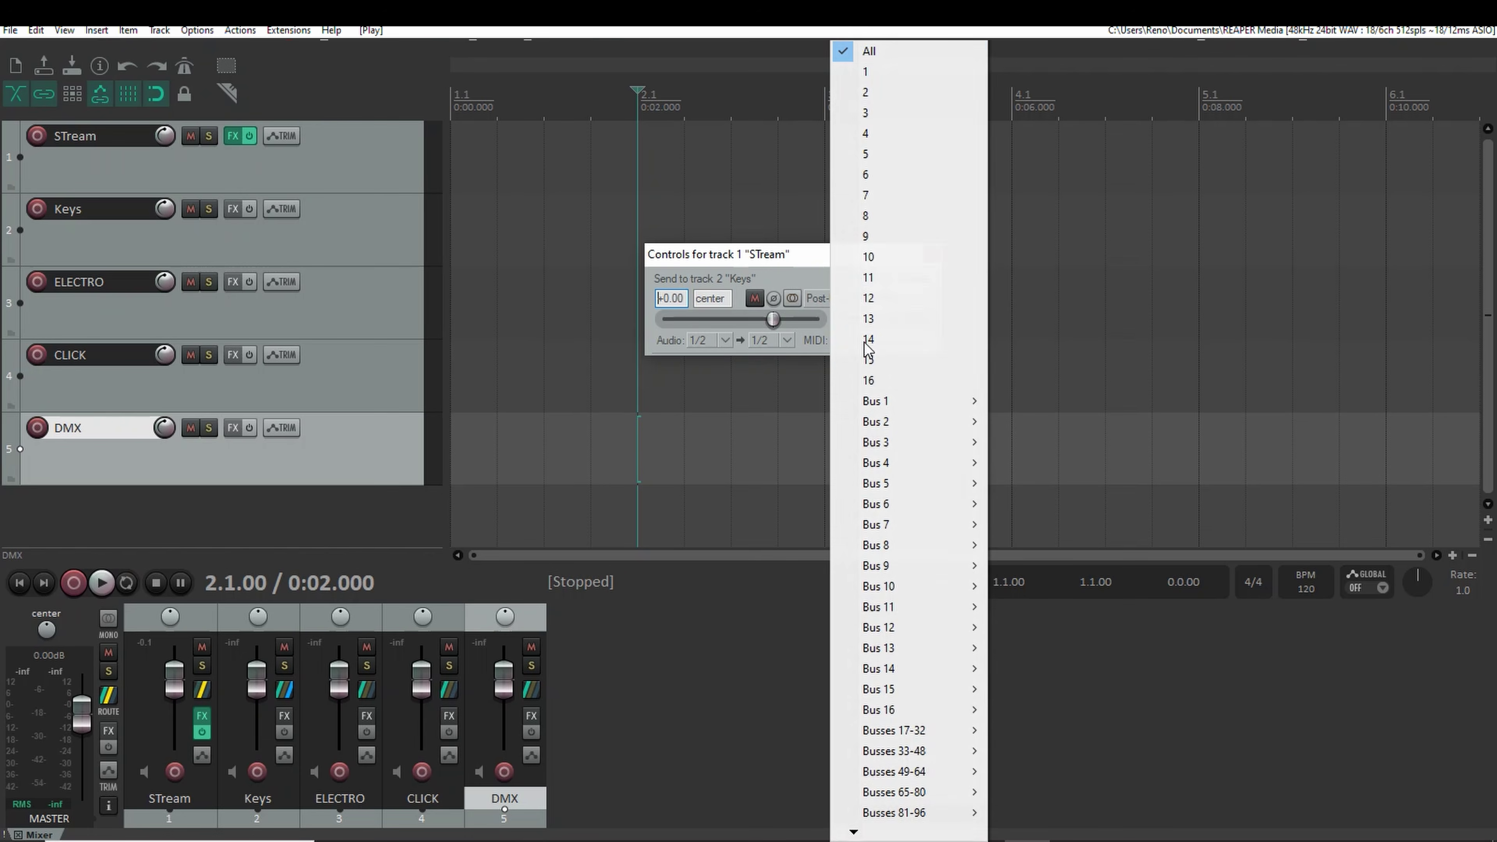
click(900, 51)
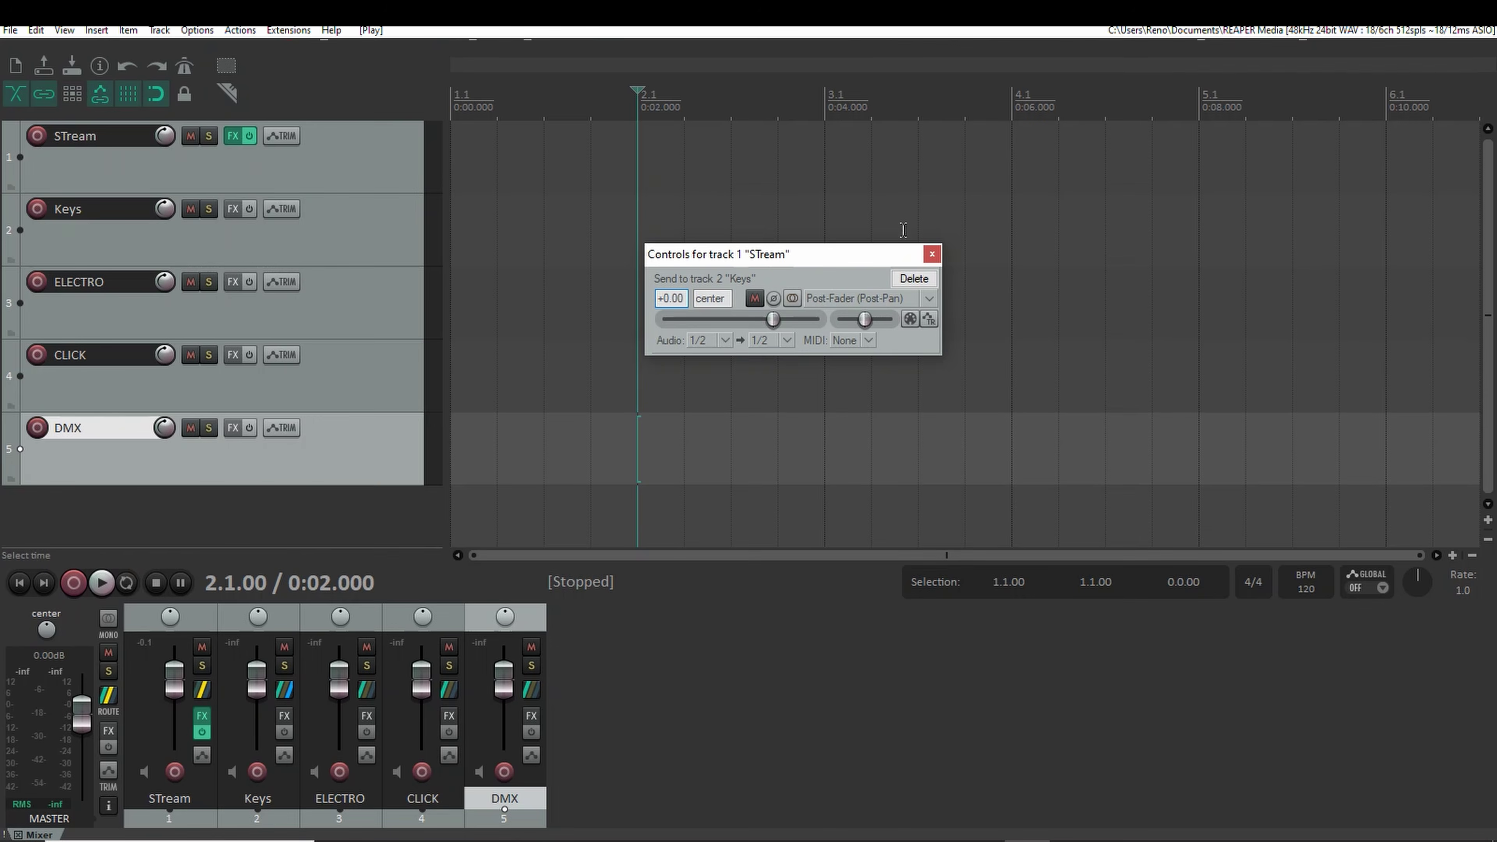
click(932, 256)
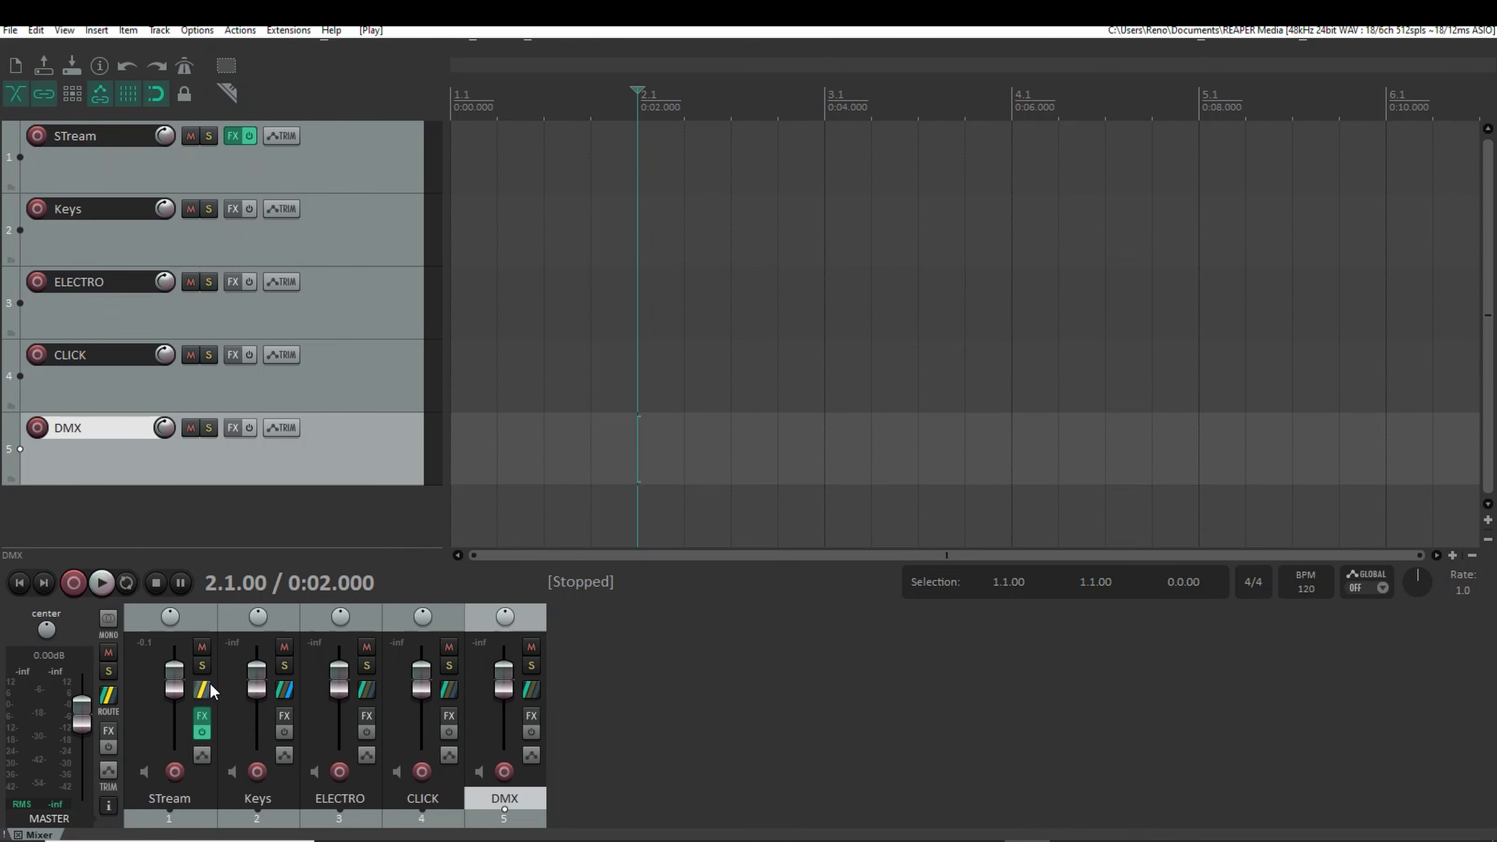
Step: Create a send from STream to the ELECTRO track using stereo source 3/4 to 1/2, with MIDI set to None
drag(305, 684, 357, 690)
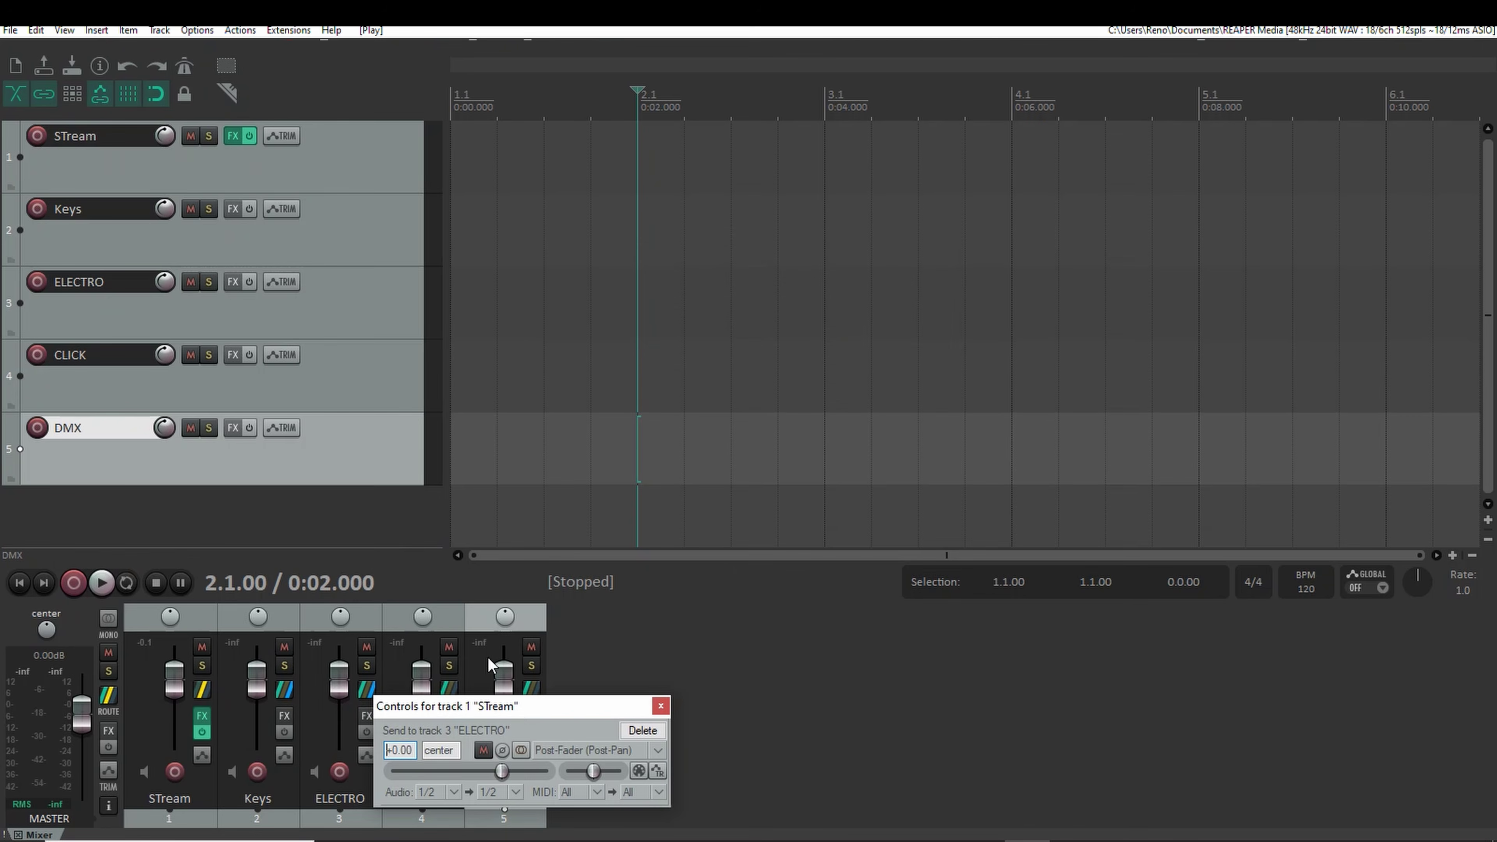
drag(552, 712, 859, 274)
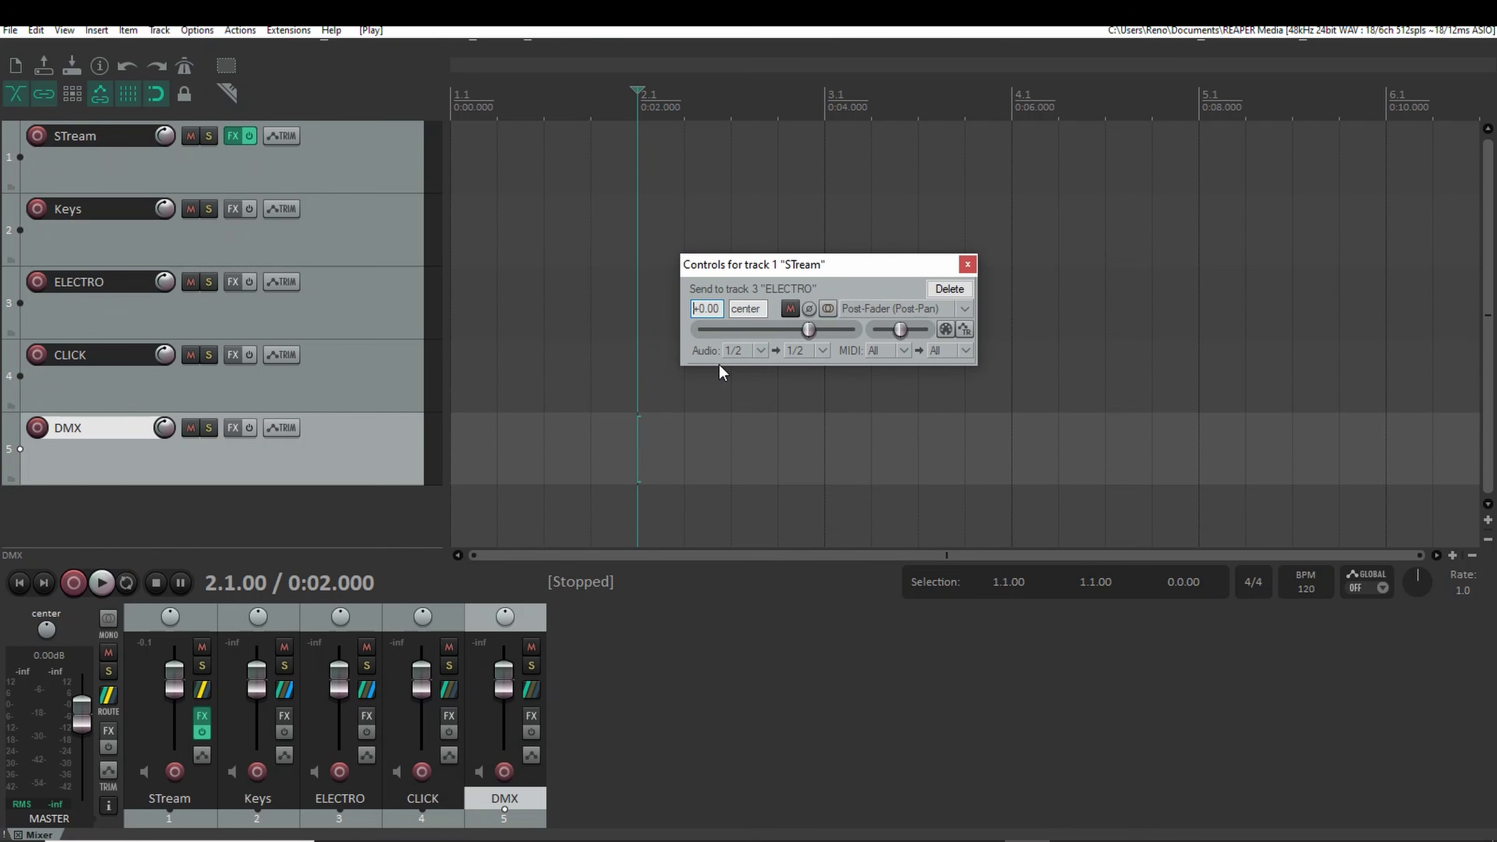
click(760, 351)
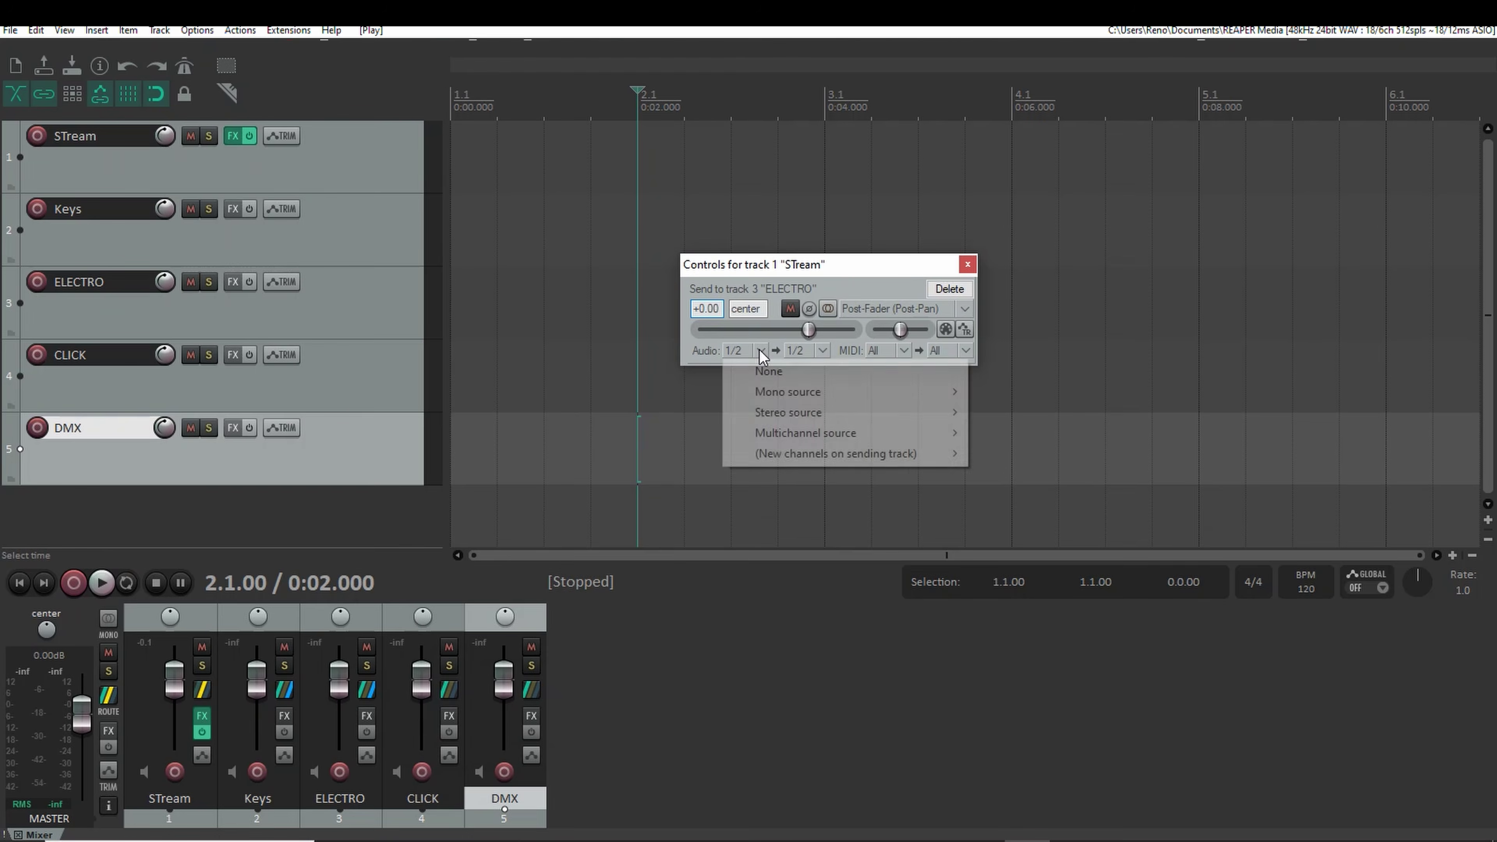
mouse_move(822, 412)
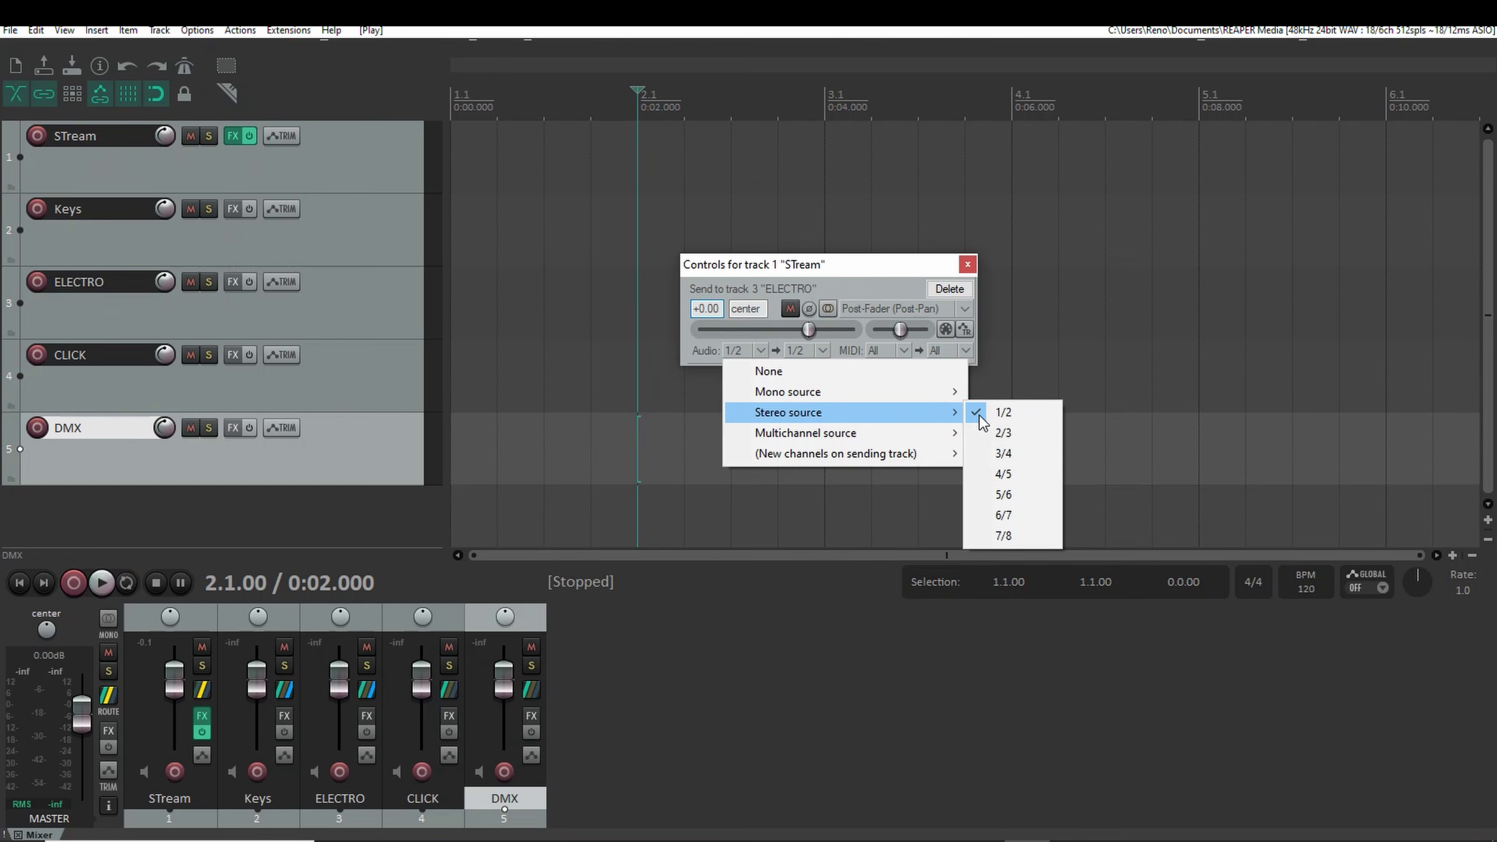
click(1002, 454)
click(907, 353)
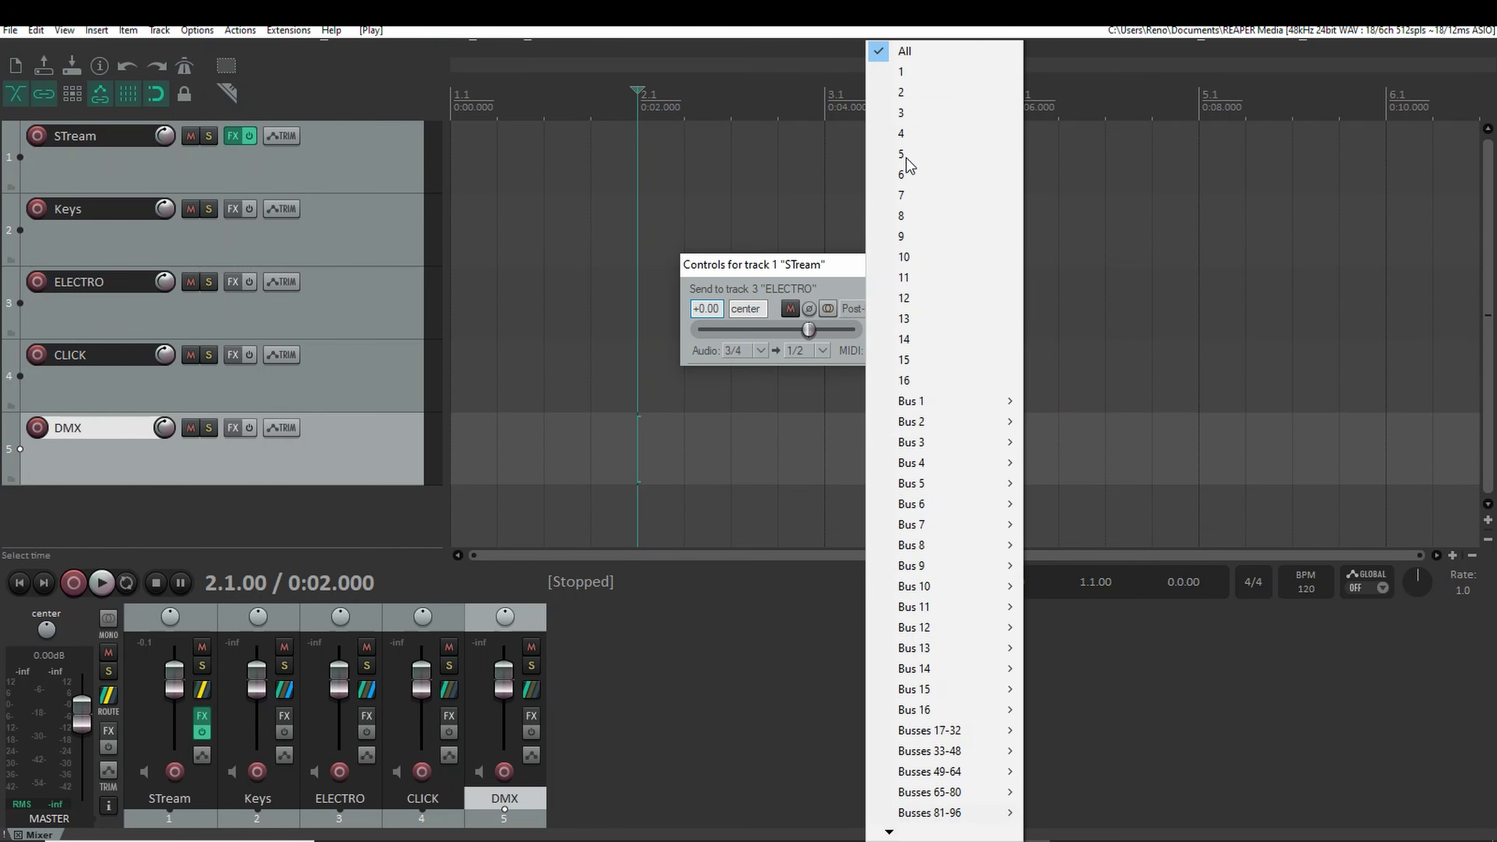
click(905, 51)
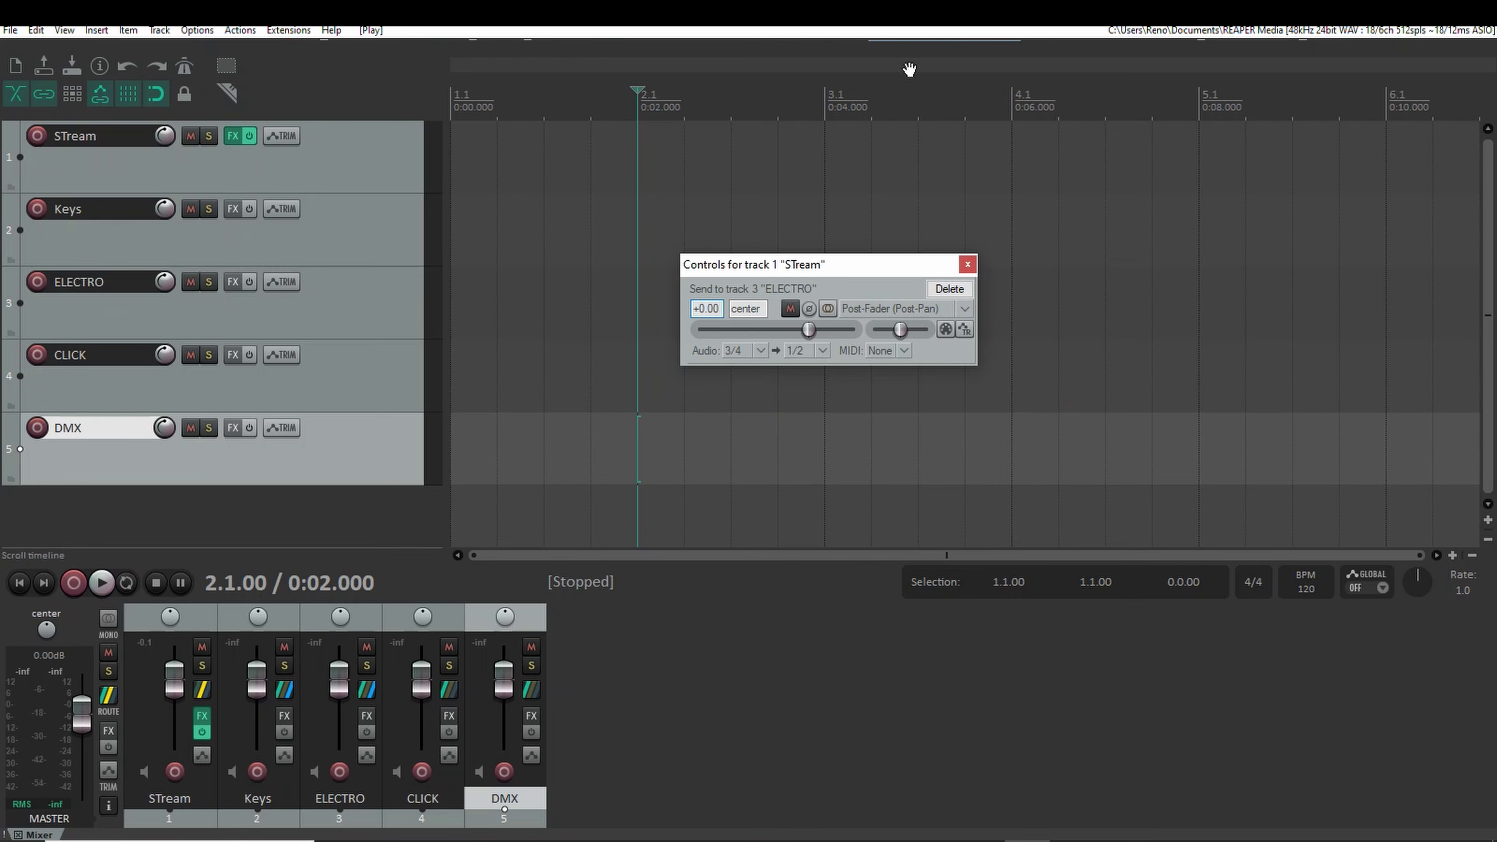
click(967, 264)
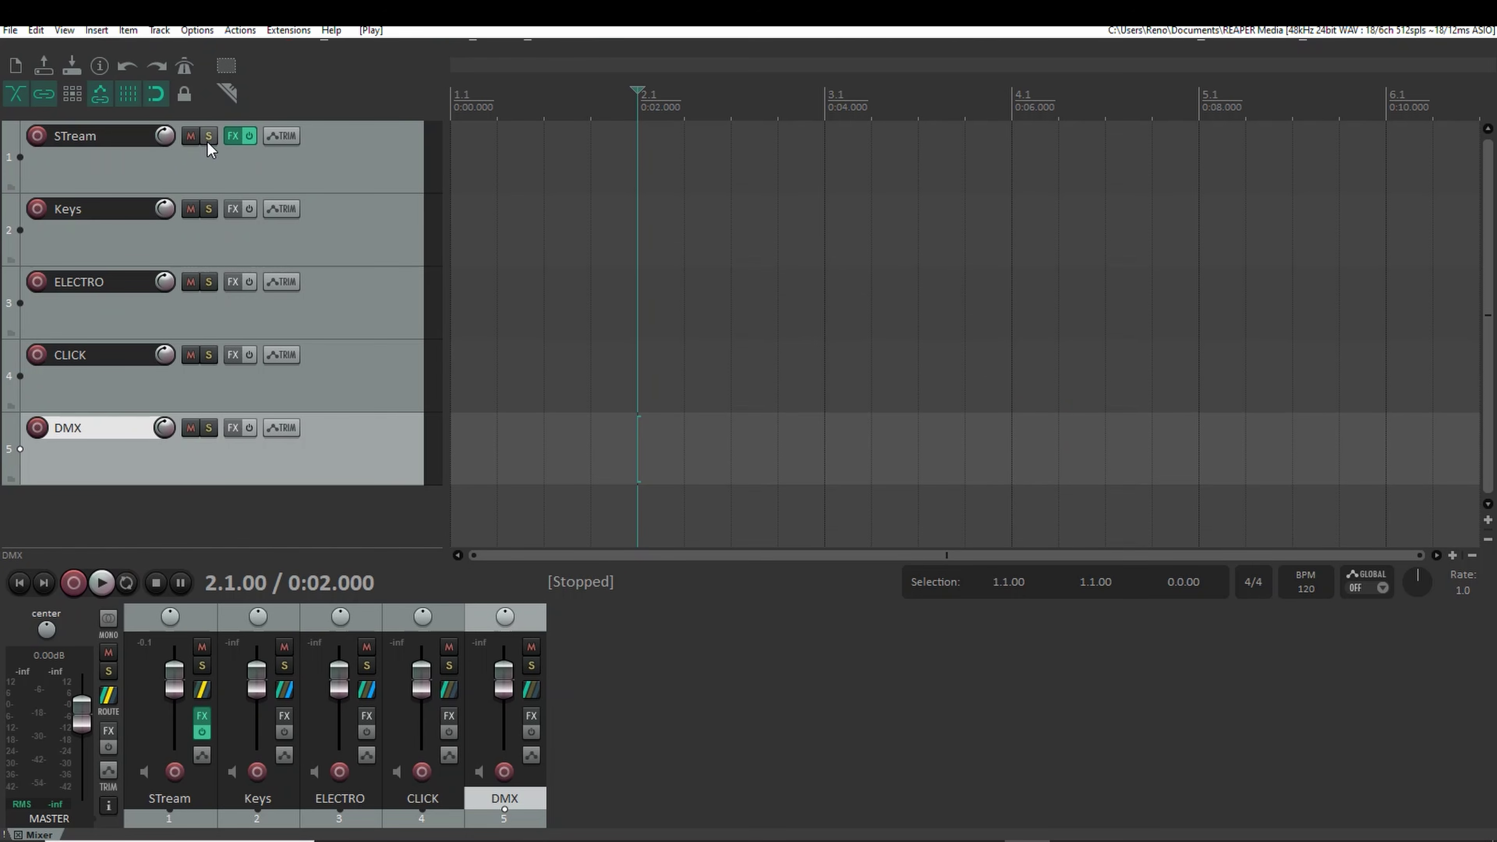
Step: Create a send from STream to the CLICK track using mono source 5 to 1/2, with MIDI set to None
mouse_move(214, 695)
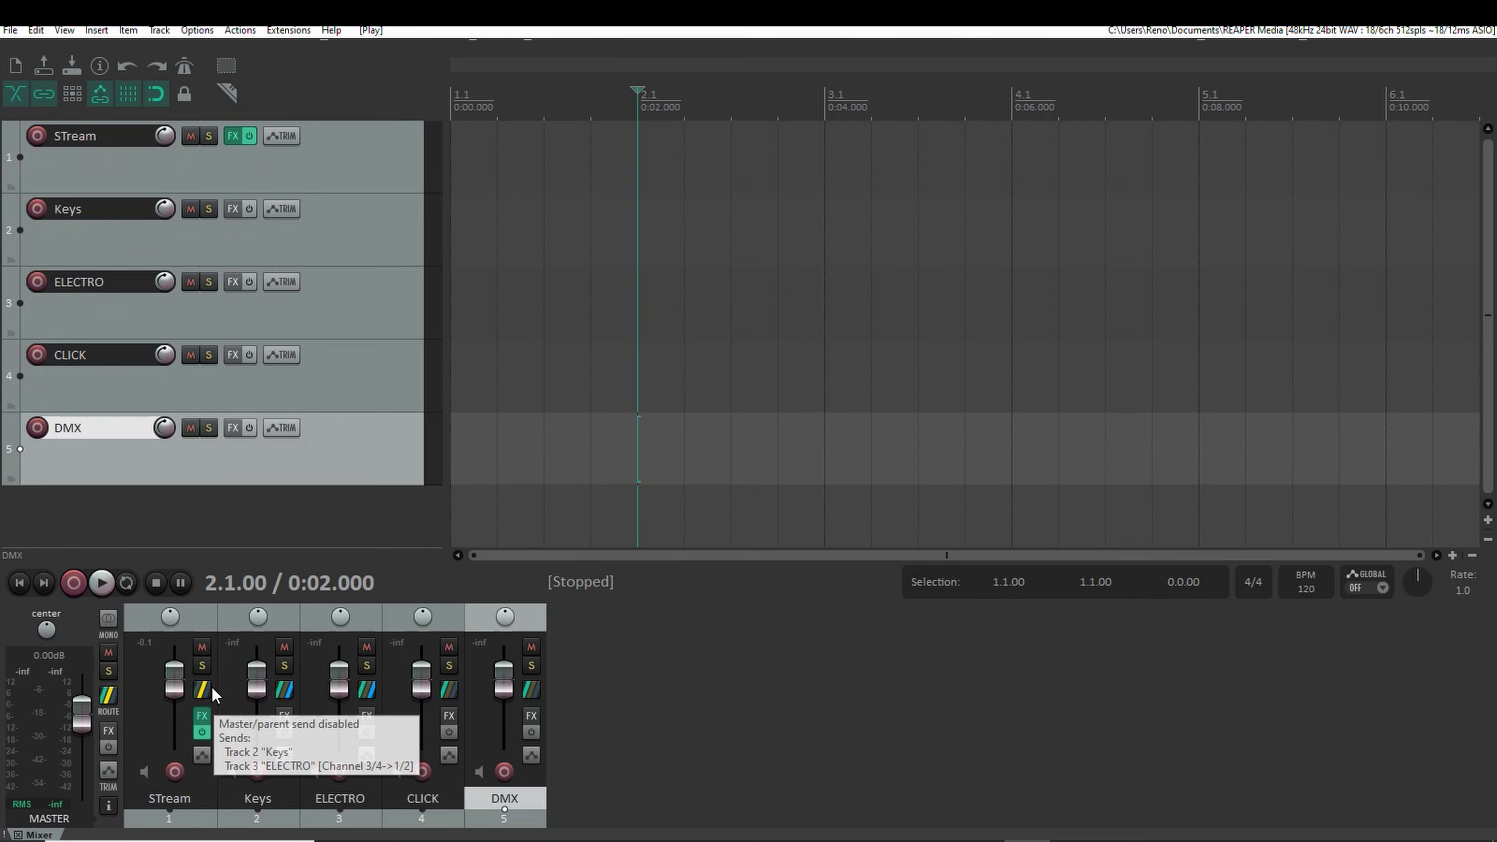
drag(211, 691, 446, 692)
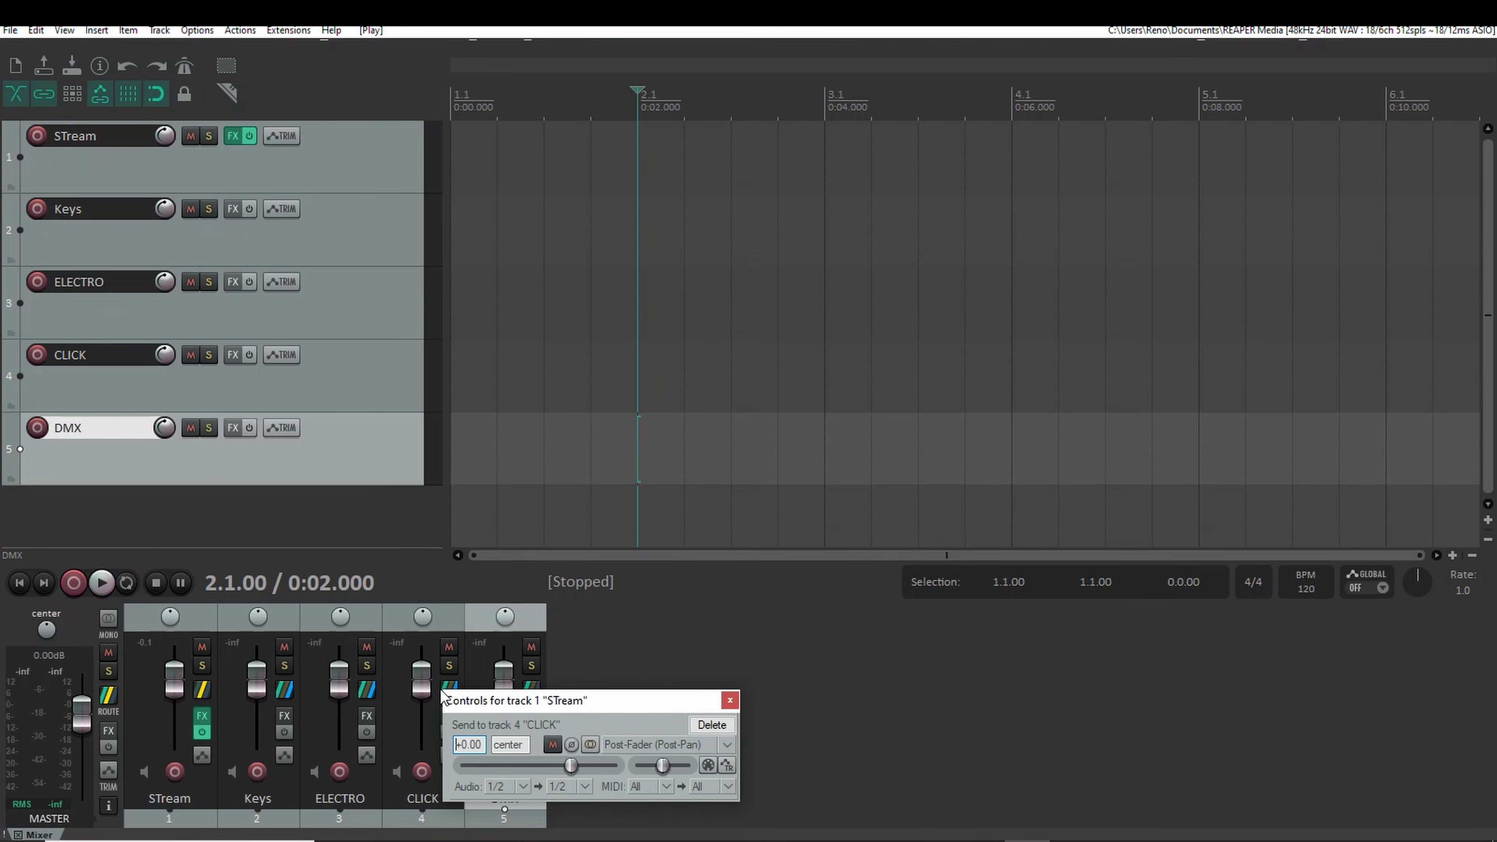
drag(560, 705, 820, 336)
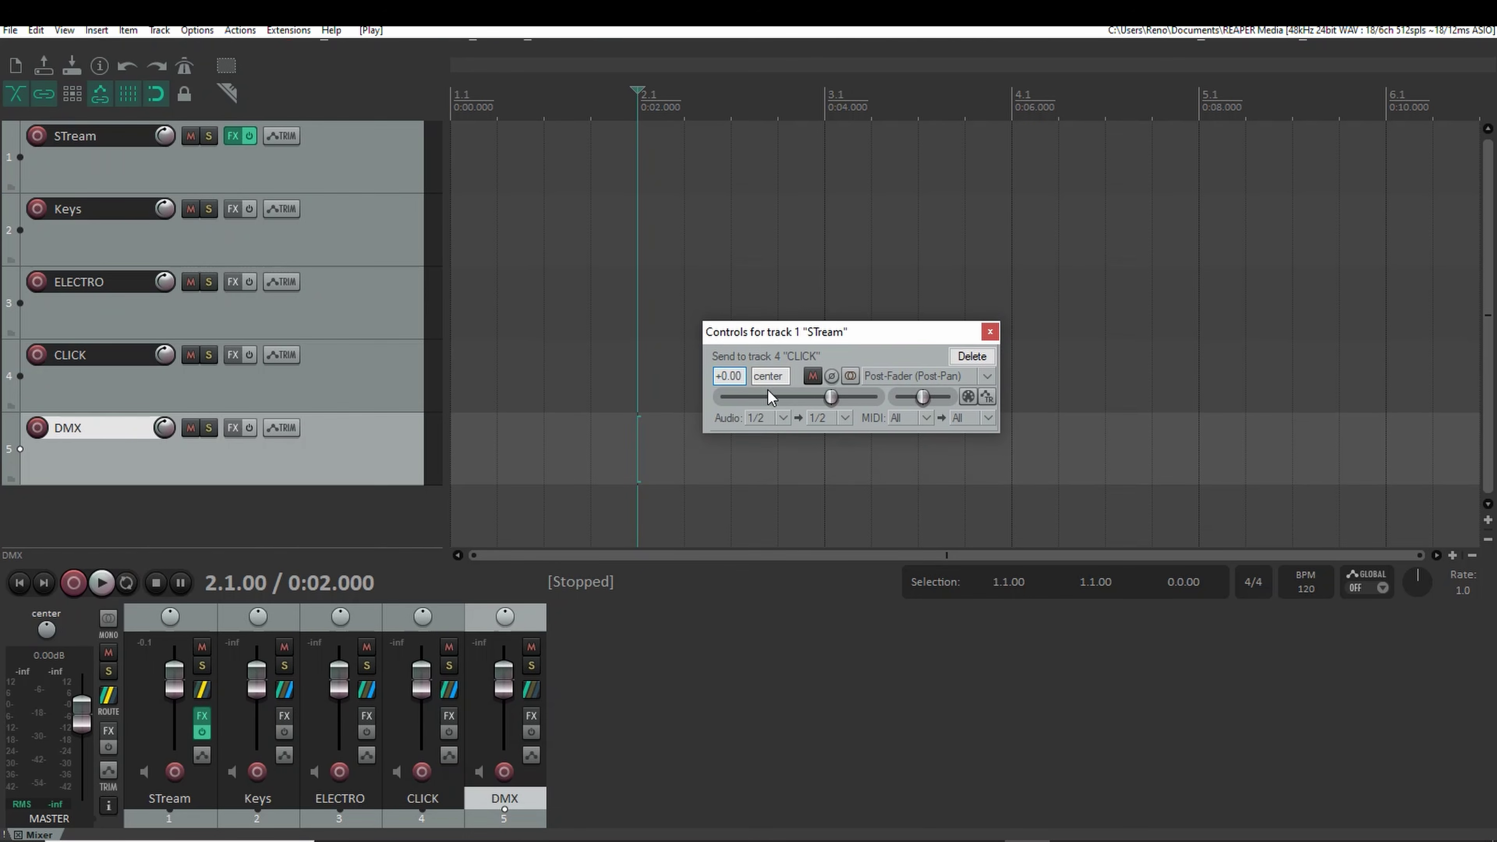
click(783, 418)
mouse_move(976, 459)
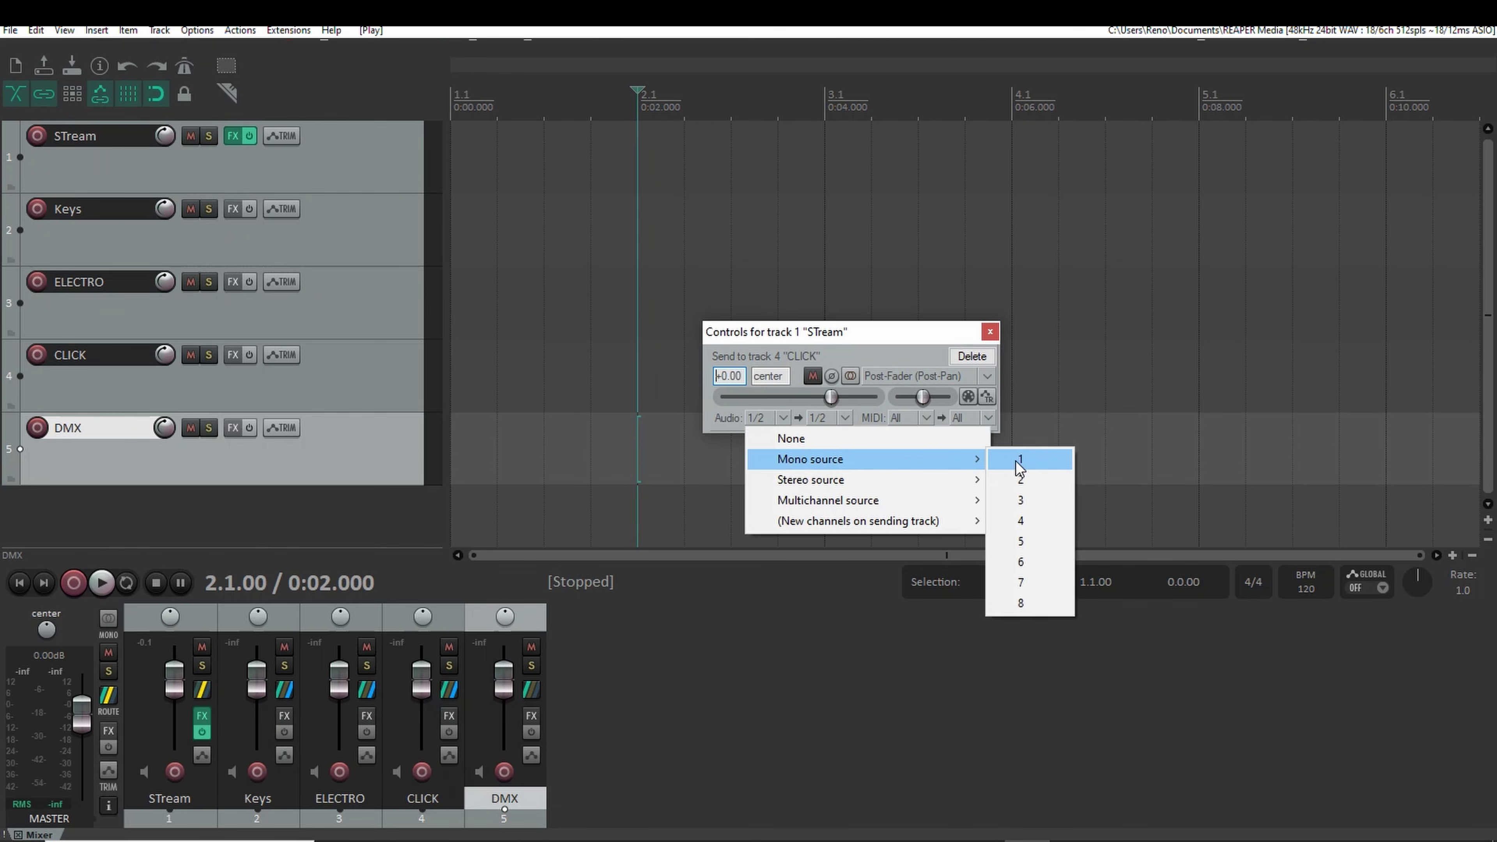
click(1028, 541)
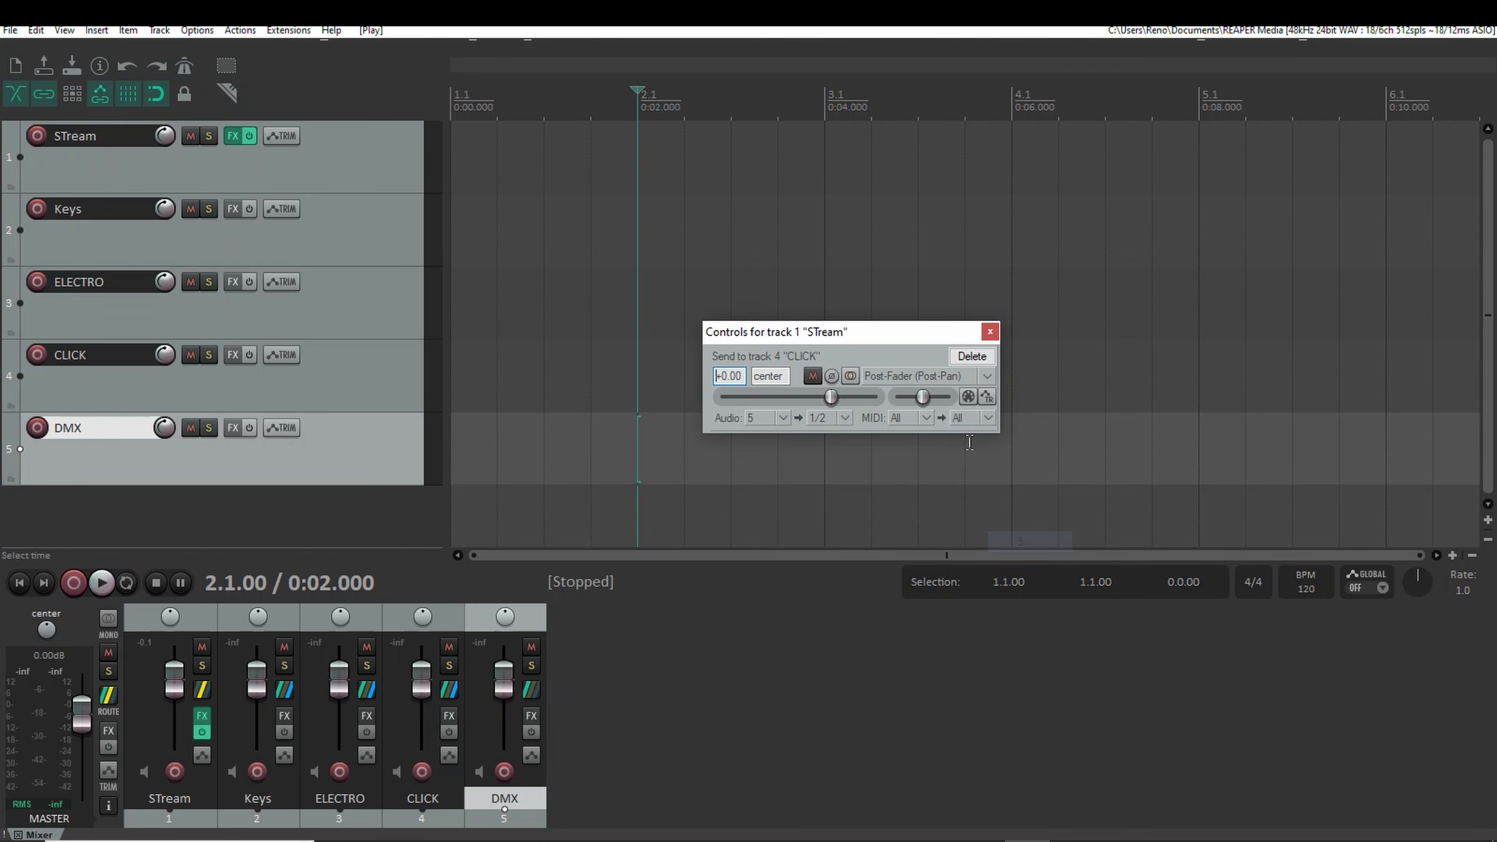
click(932, 418)
click(942, 51)
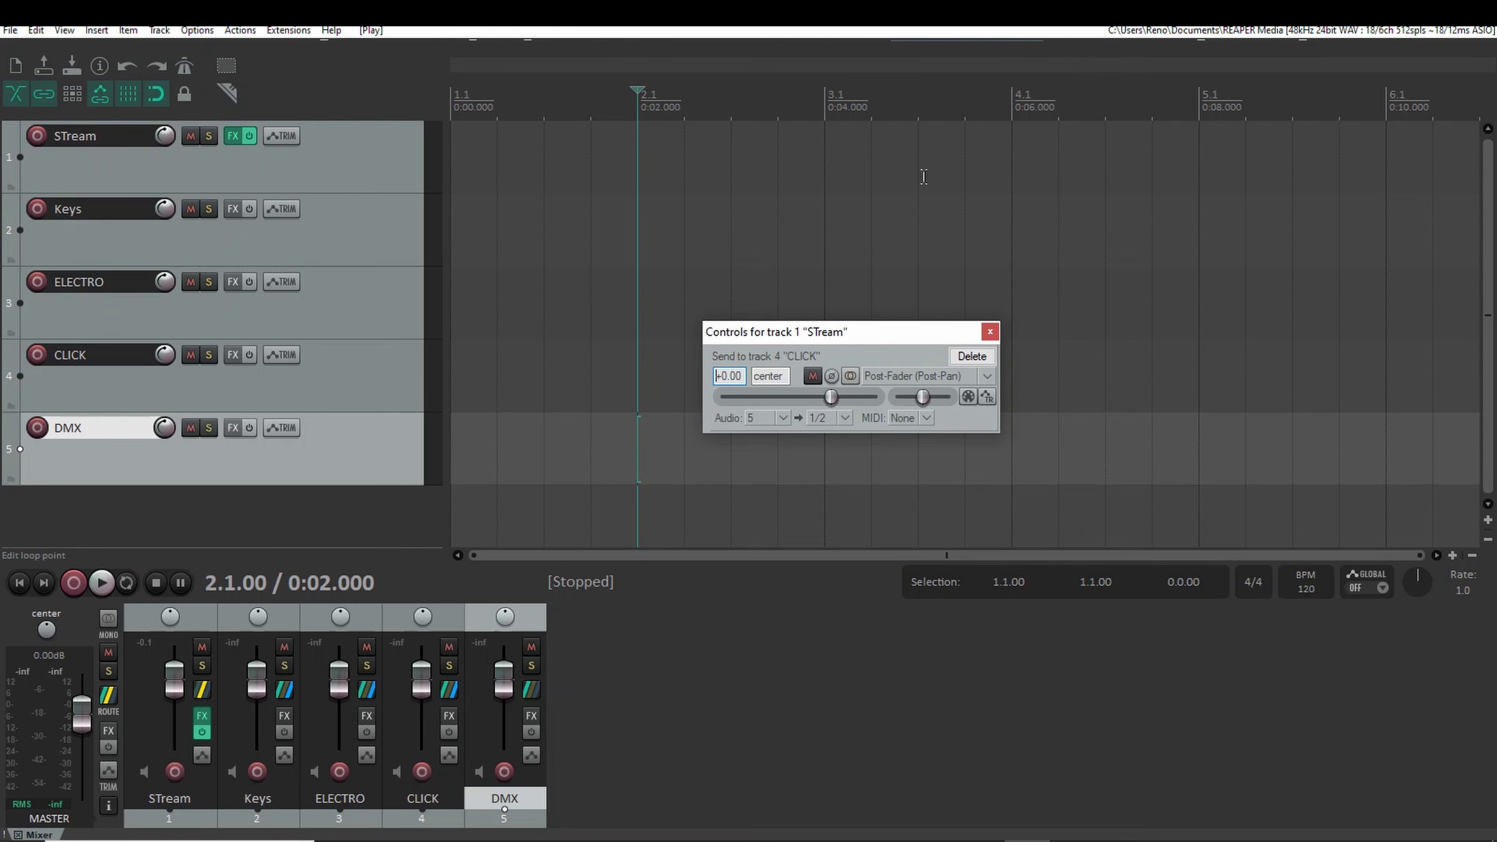
click(990, 332)
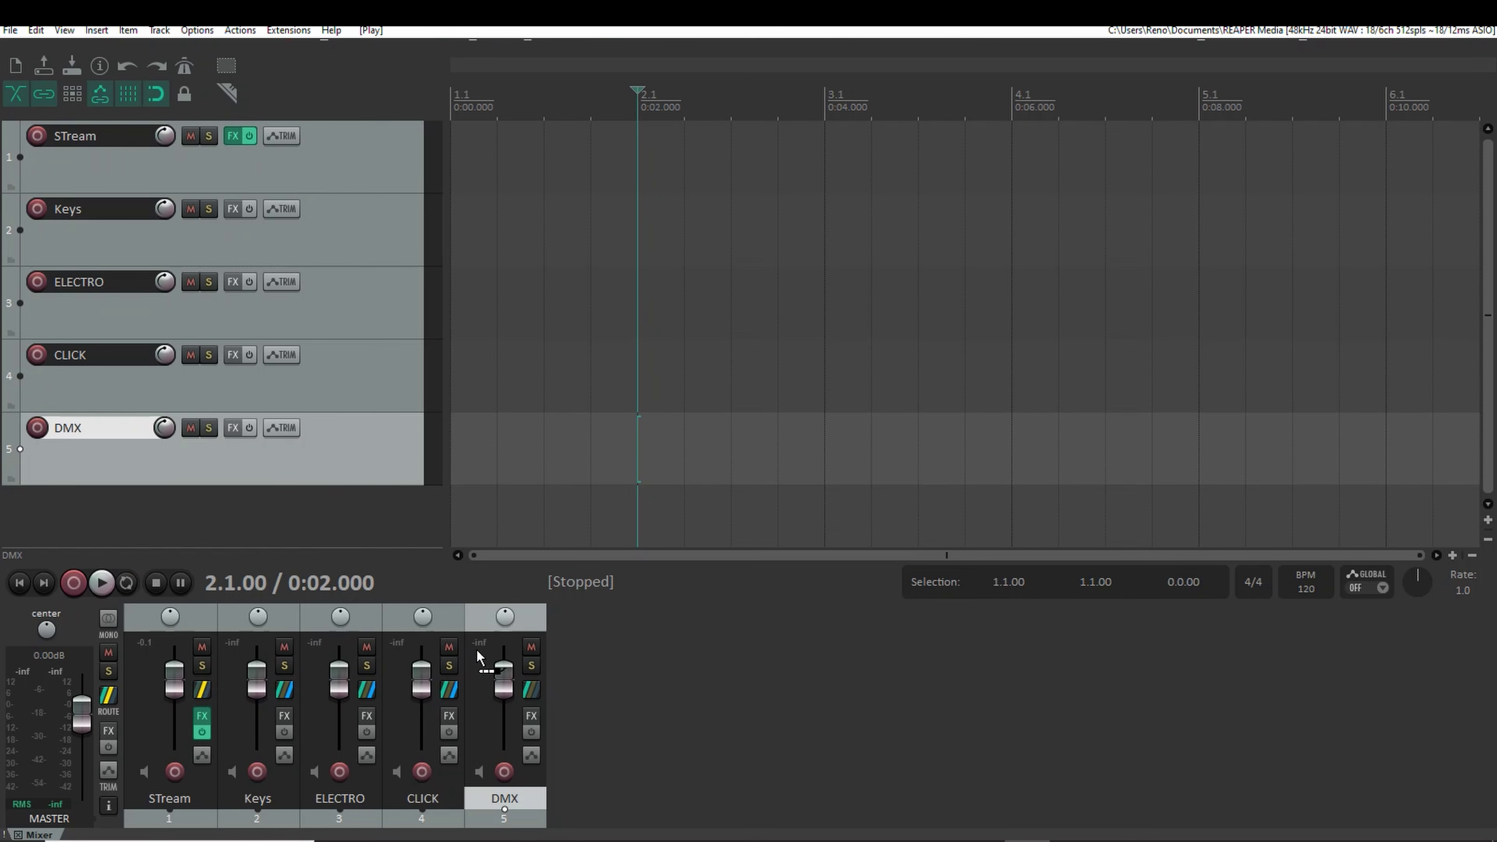
Step: Create a send from STream to the DMX track with audio set to None and MIDI left on All
click(533, 688)
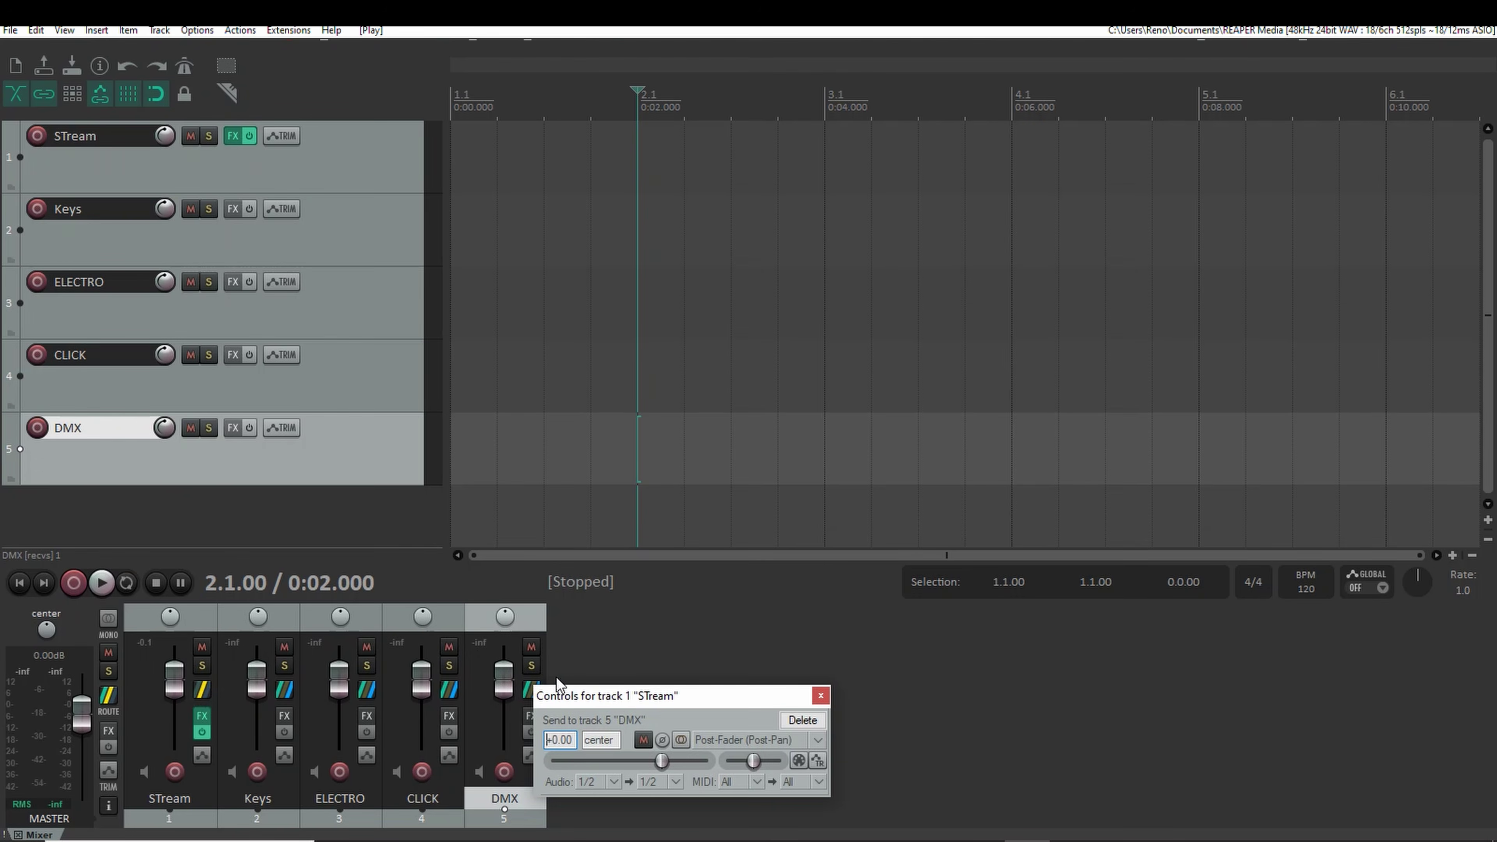
drag(627, 695, 724, 250)
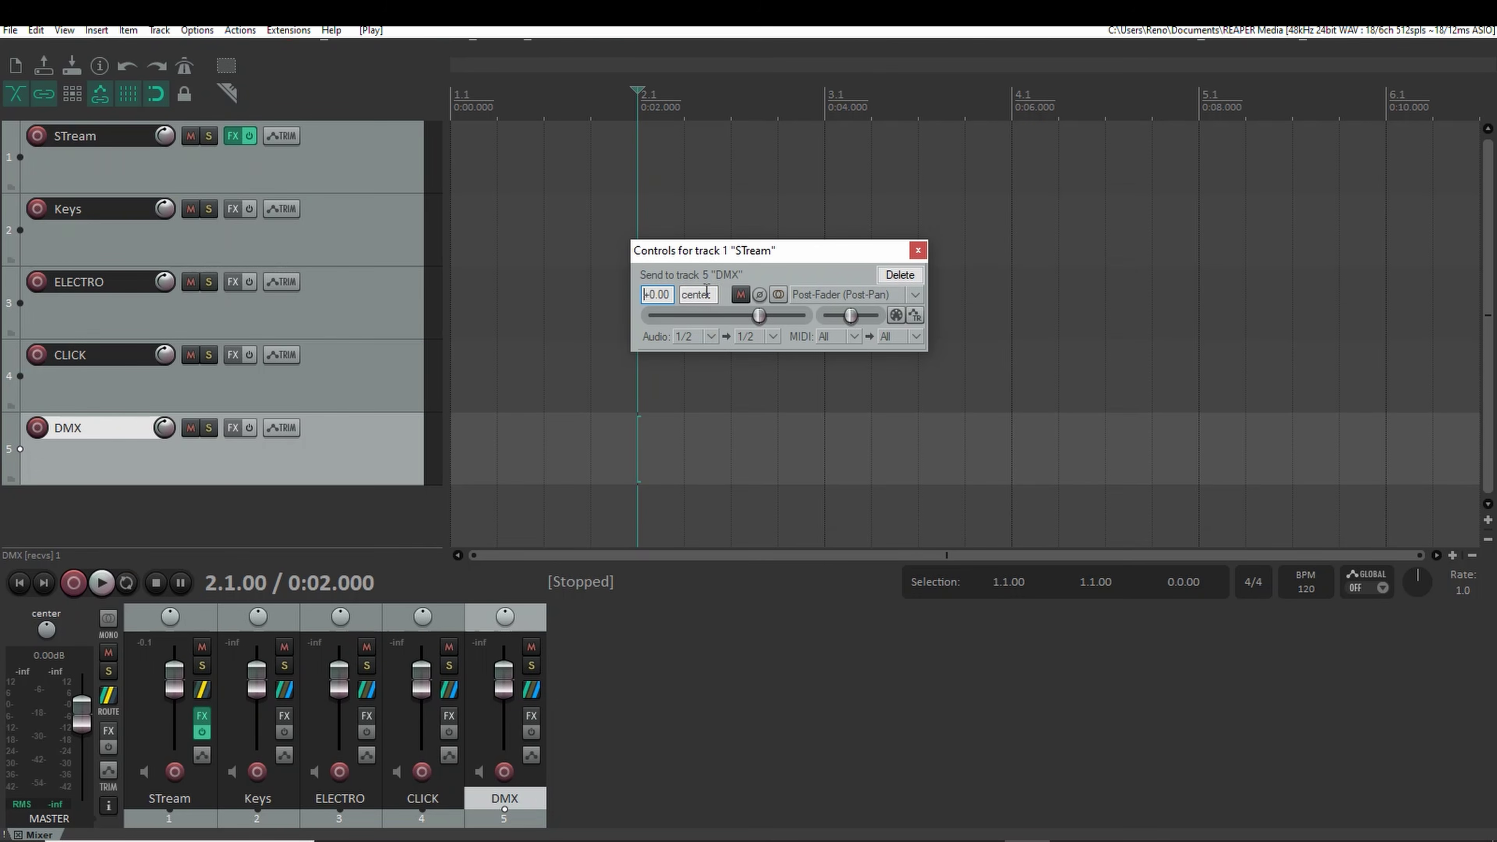
click(712, 337)
click(829, 348)
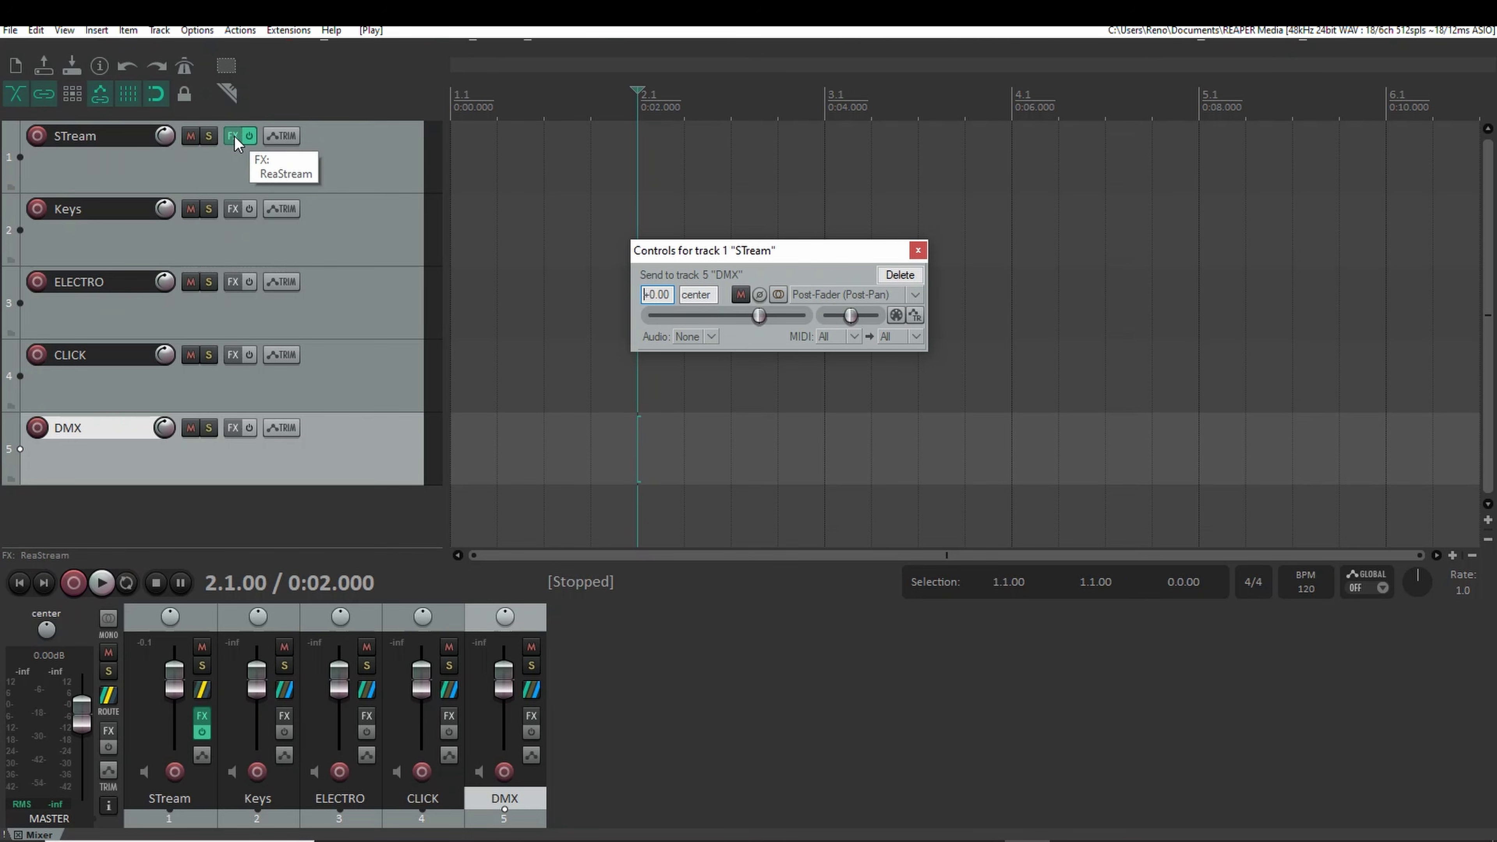
click(918, 249)
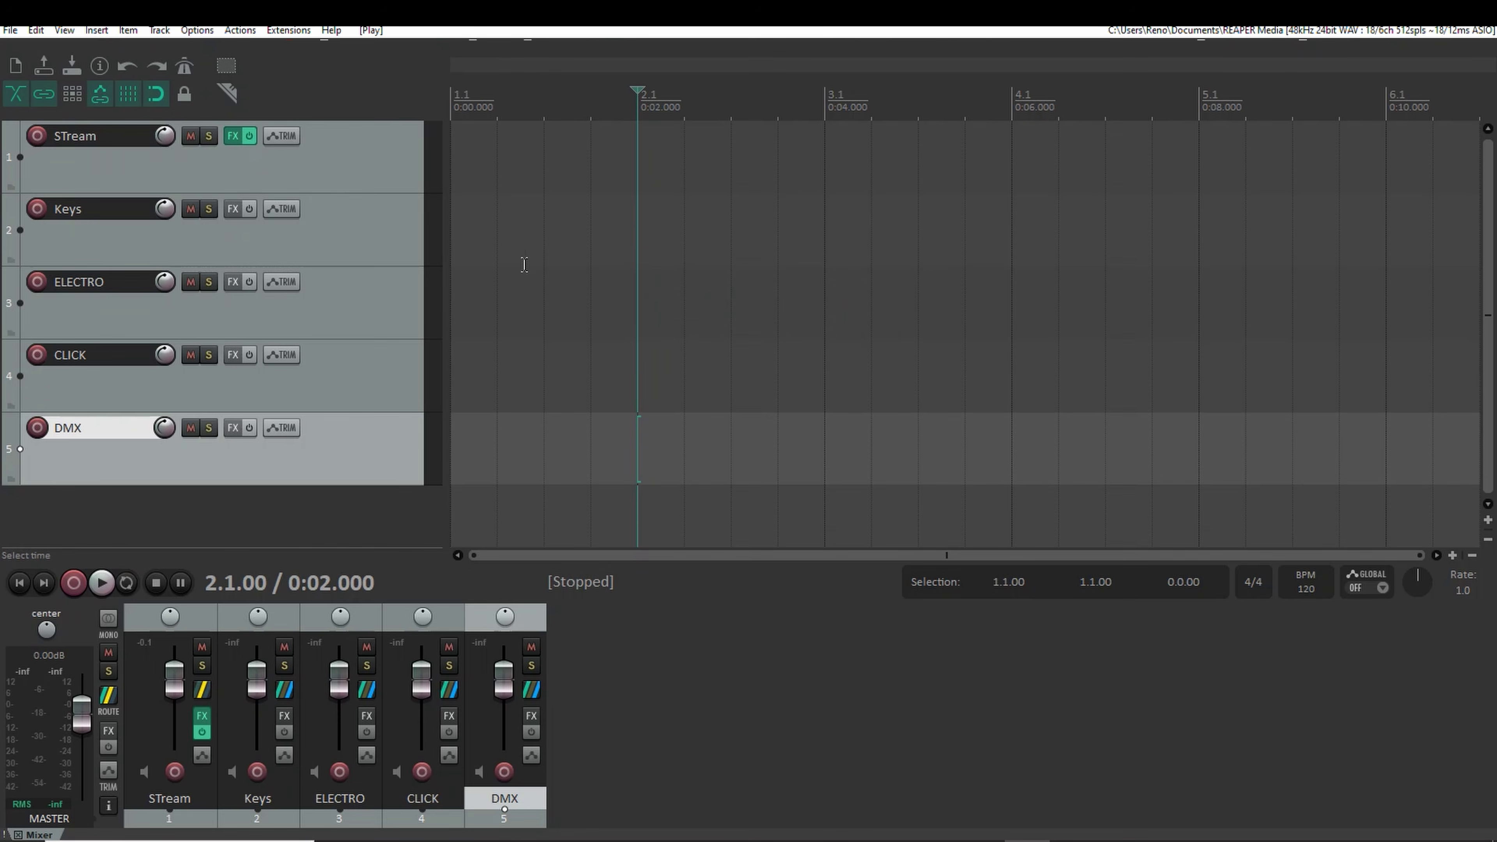
Step: Open the Keys track's routing settings, review the available audio hardware outputs, and close the settings without assigning one
mouse_move(284, 692)
click(288, 697)
drag(515, 593, 706, 253)
click(590, 464)
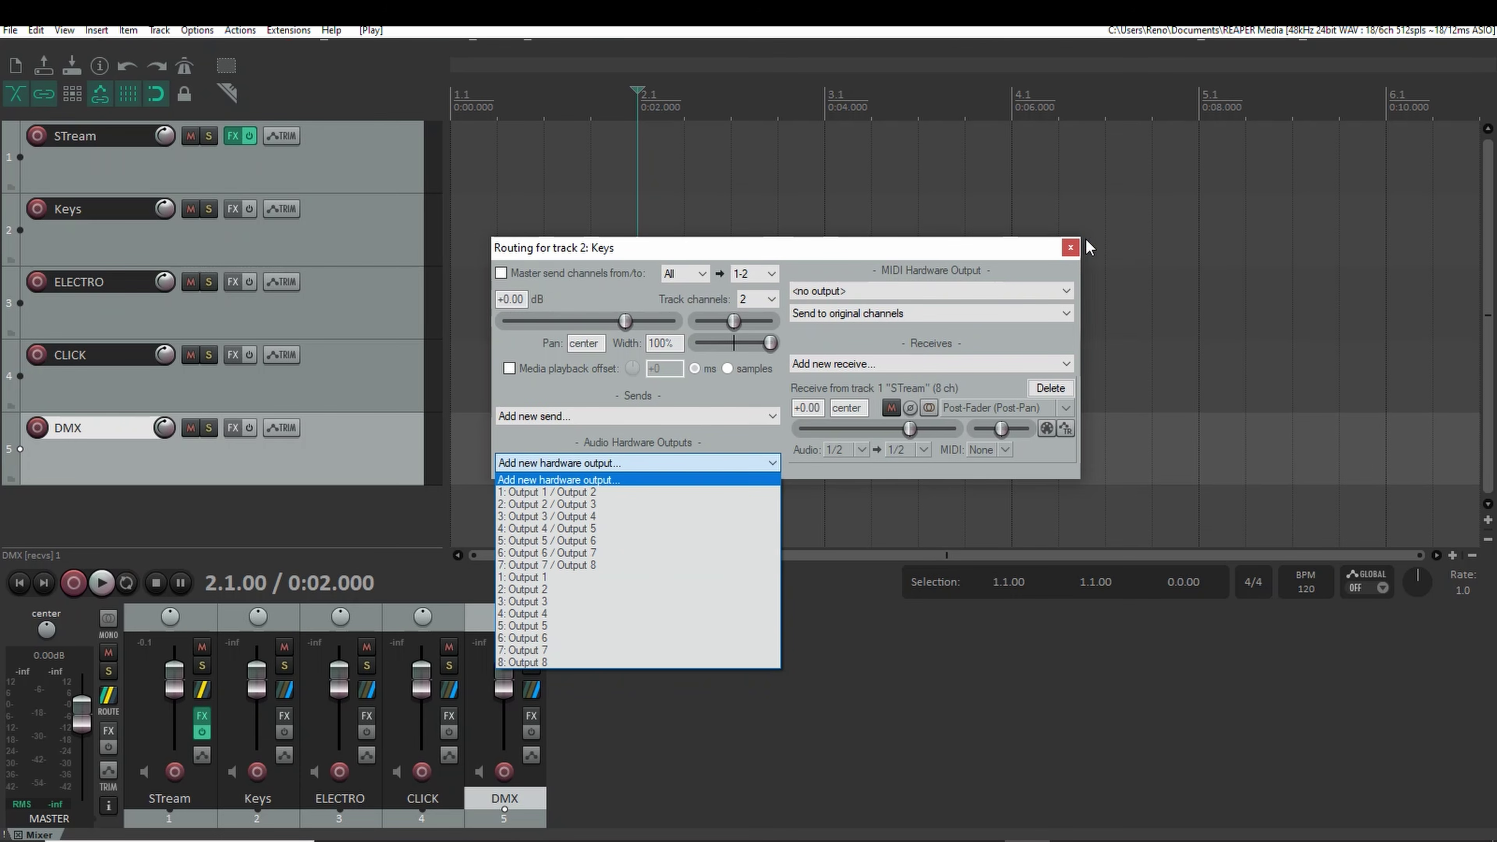
click(1072, 247)
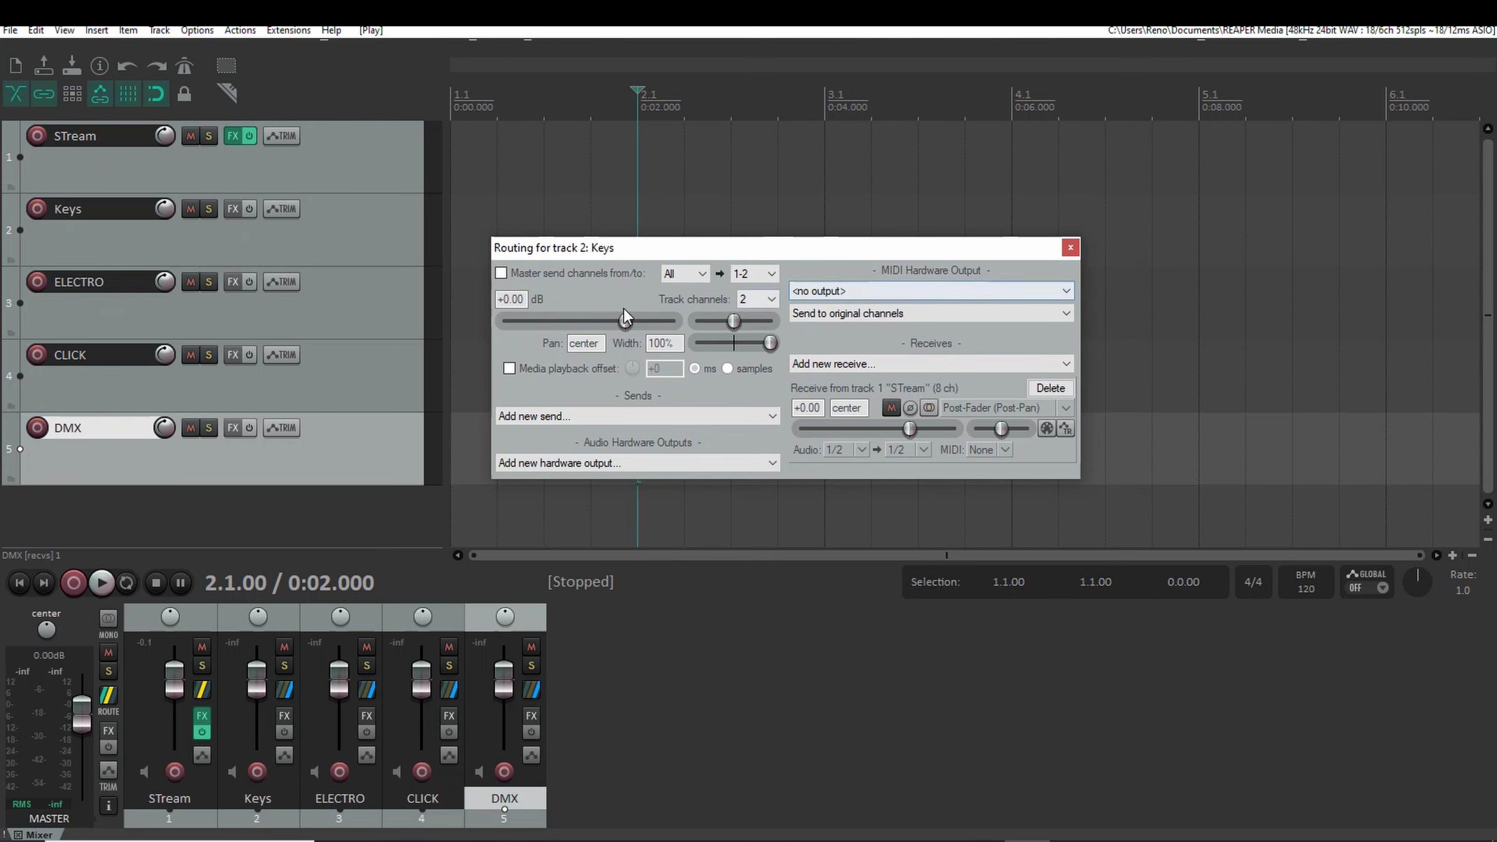
click(1070, 247)
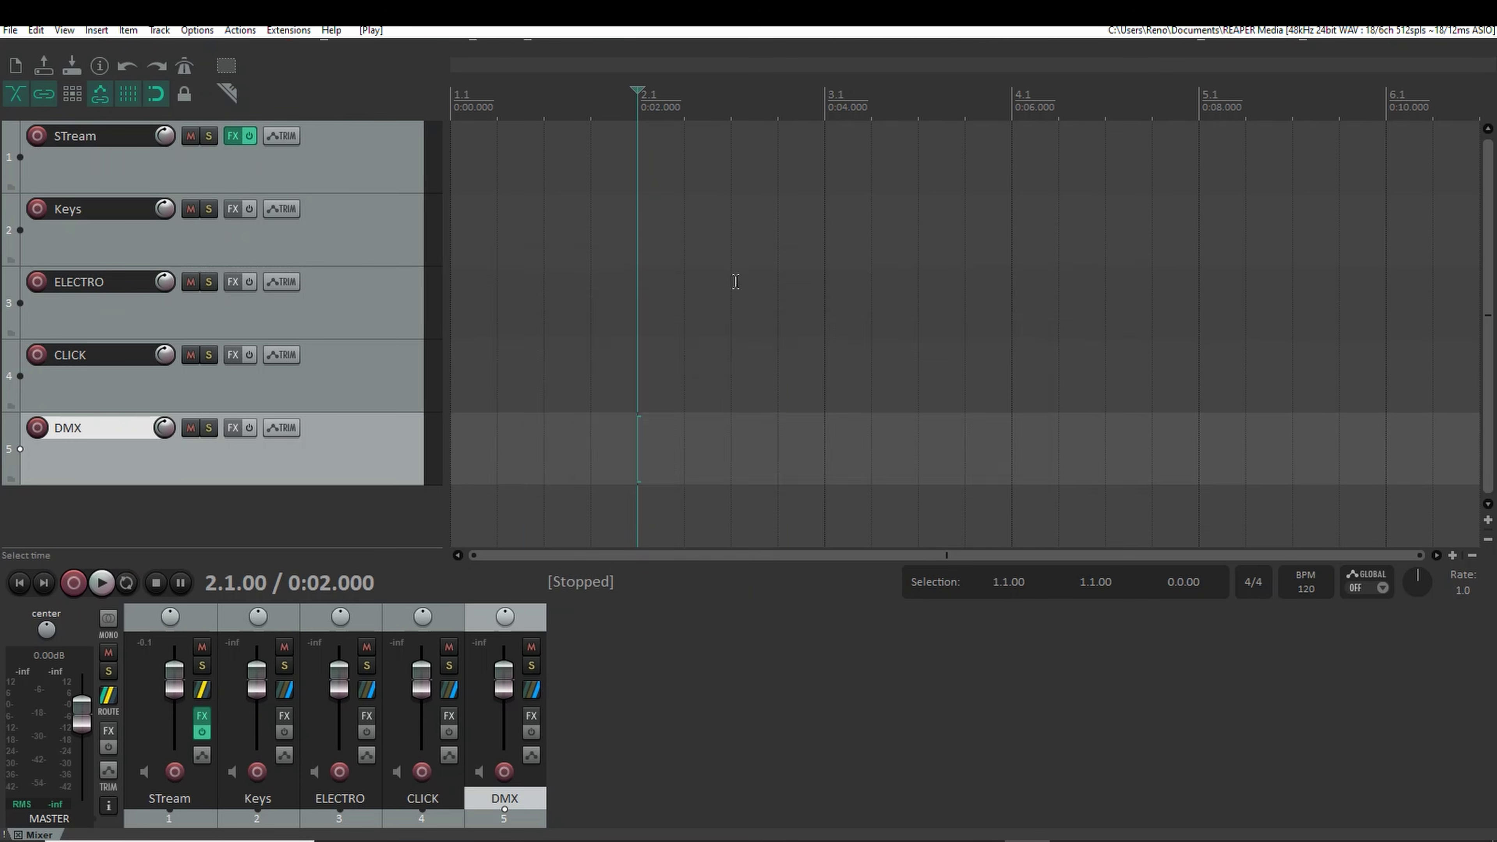
click(353, 232)
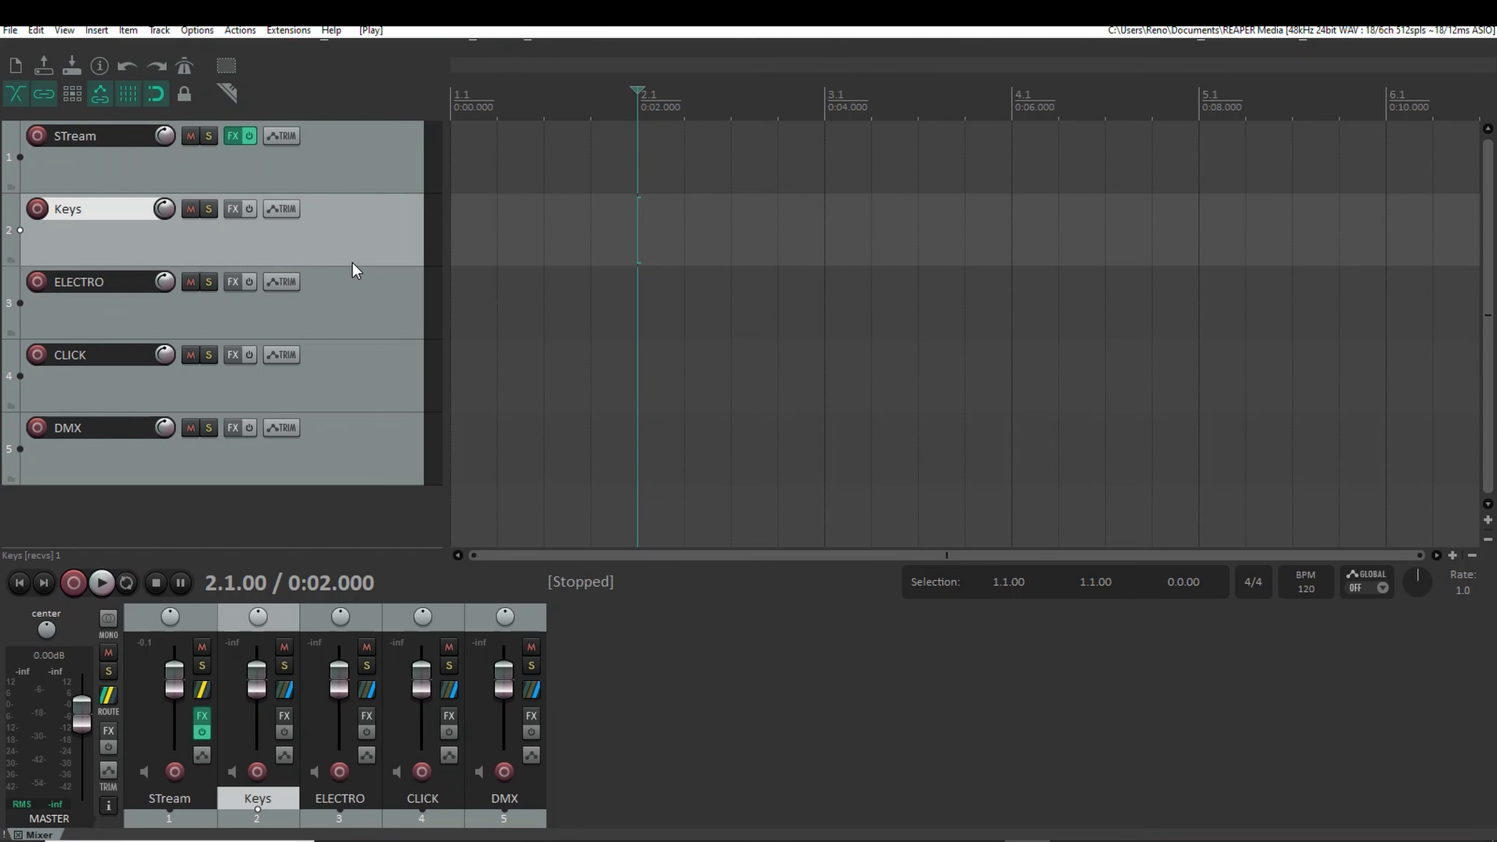
click(356, 297)
click(343, 390)
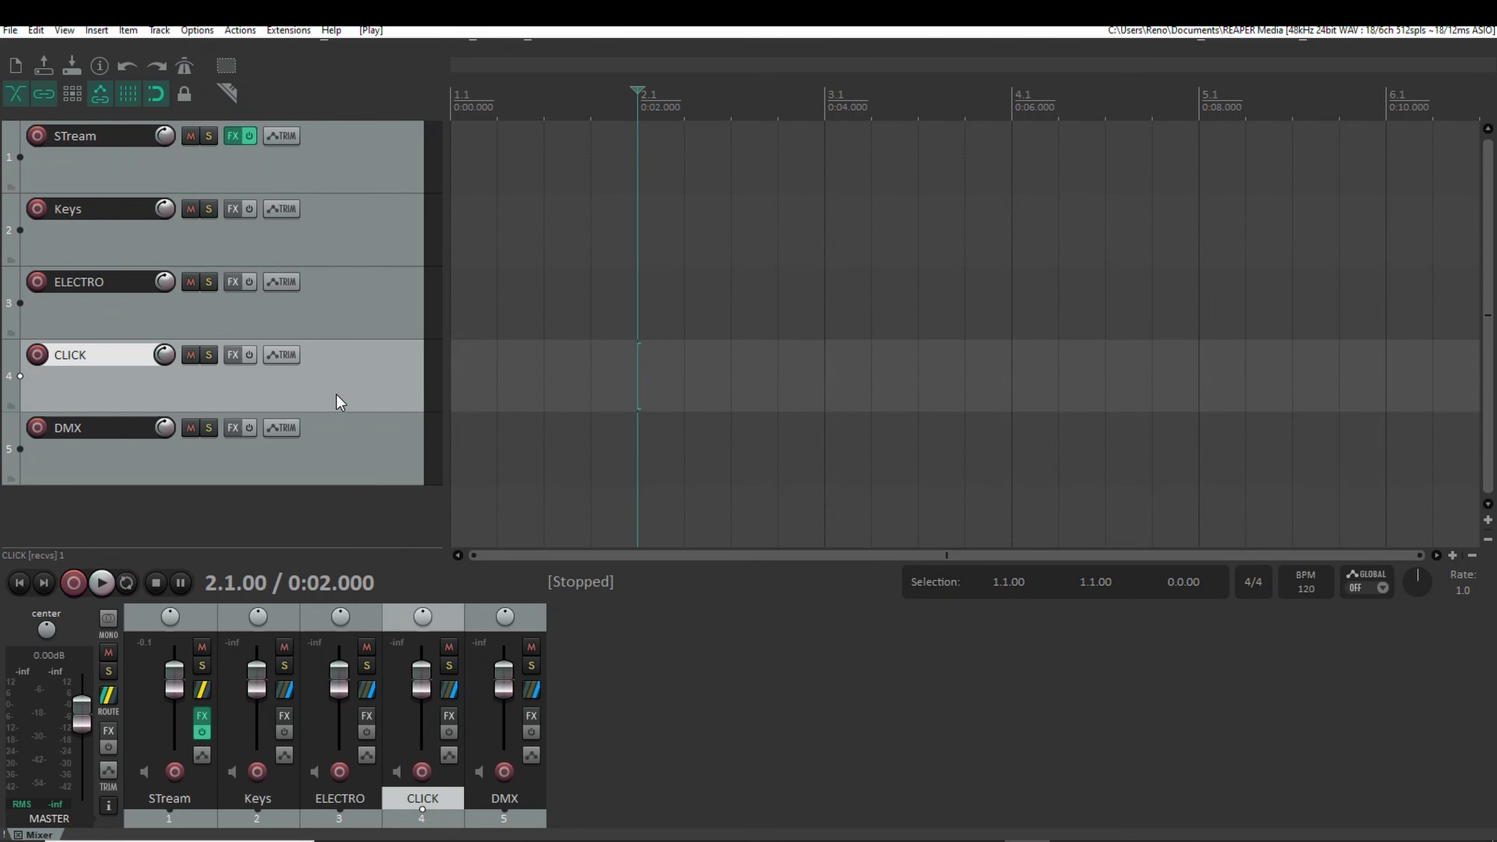
click(323, 445)
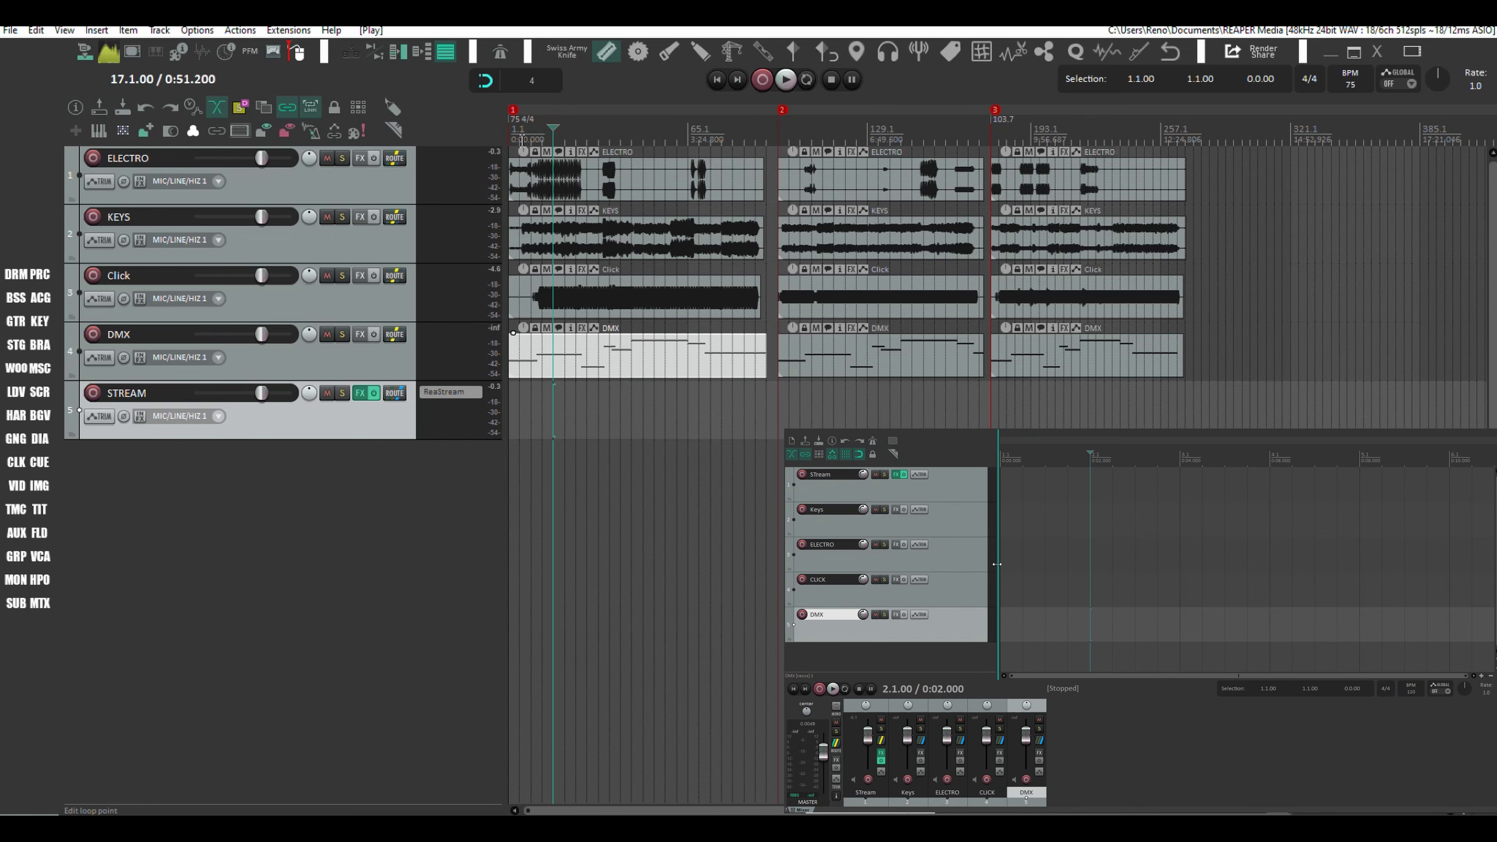
Step: Play the sending project from its start to check the streamed signals on the receiving tracks
key(Home)
key(space)
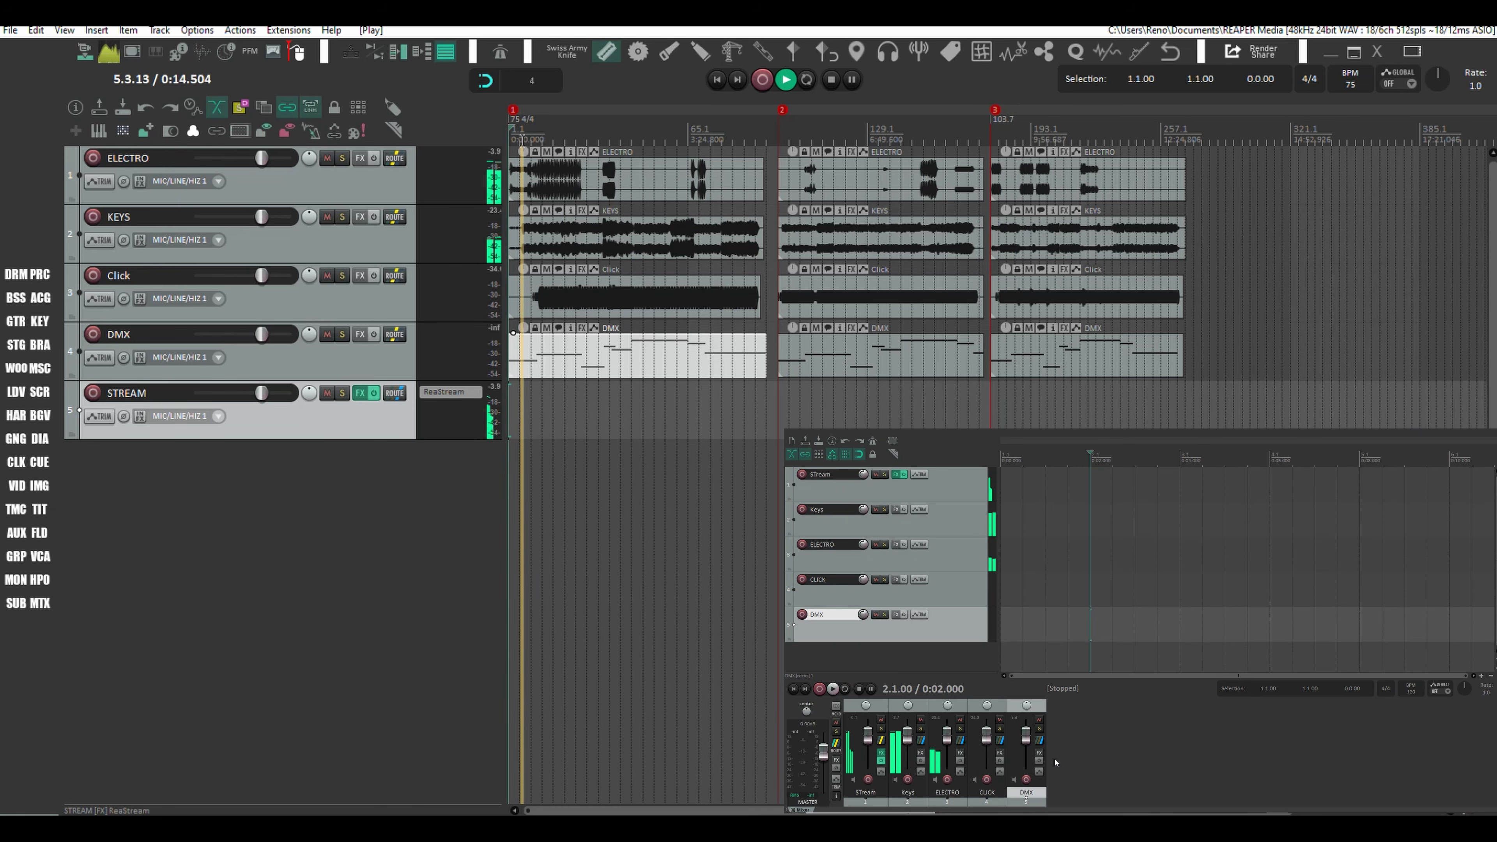
Step: Review the MIDI hardware output and channel options in the DMX track's routing settings, then close them without changes
click(1040, 742)
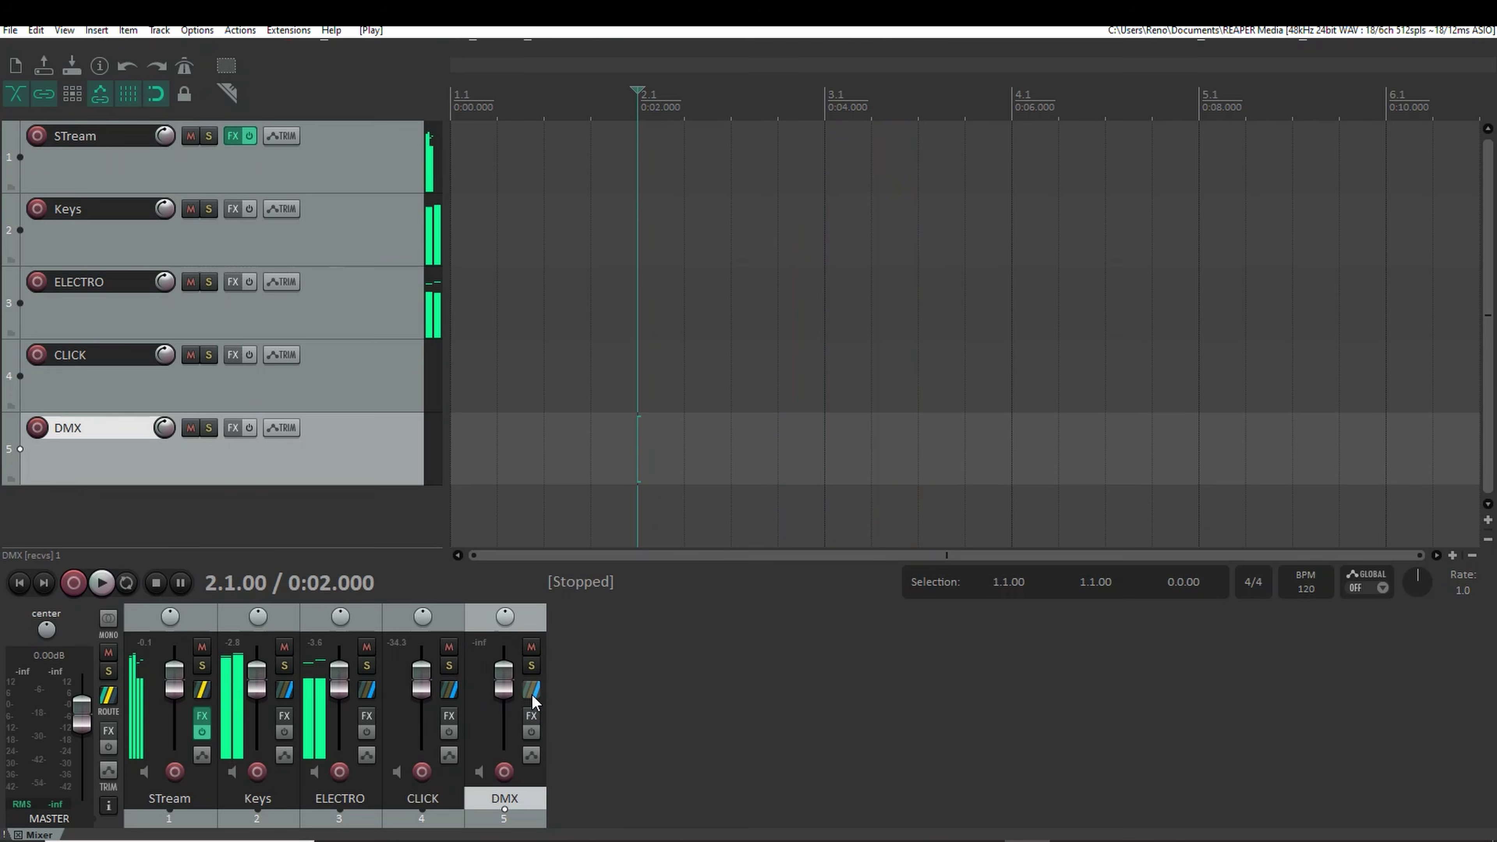
click(531, 690)
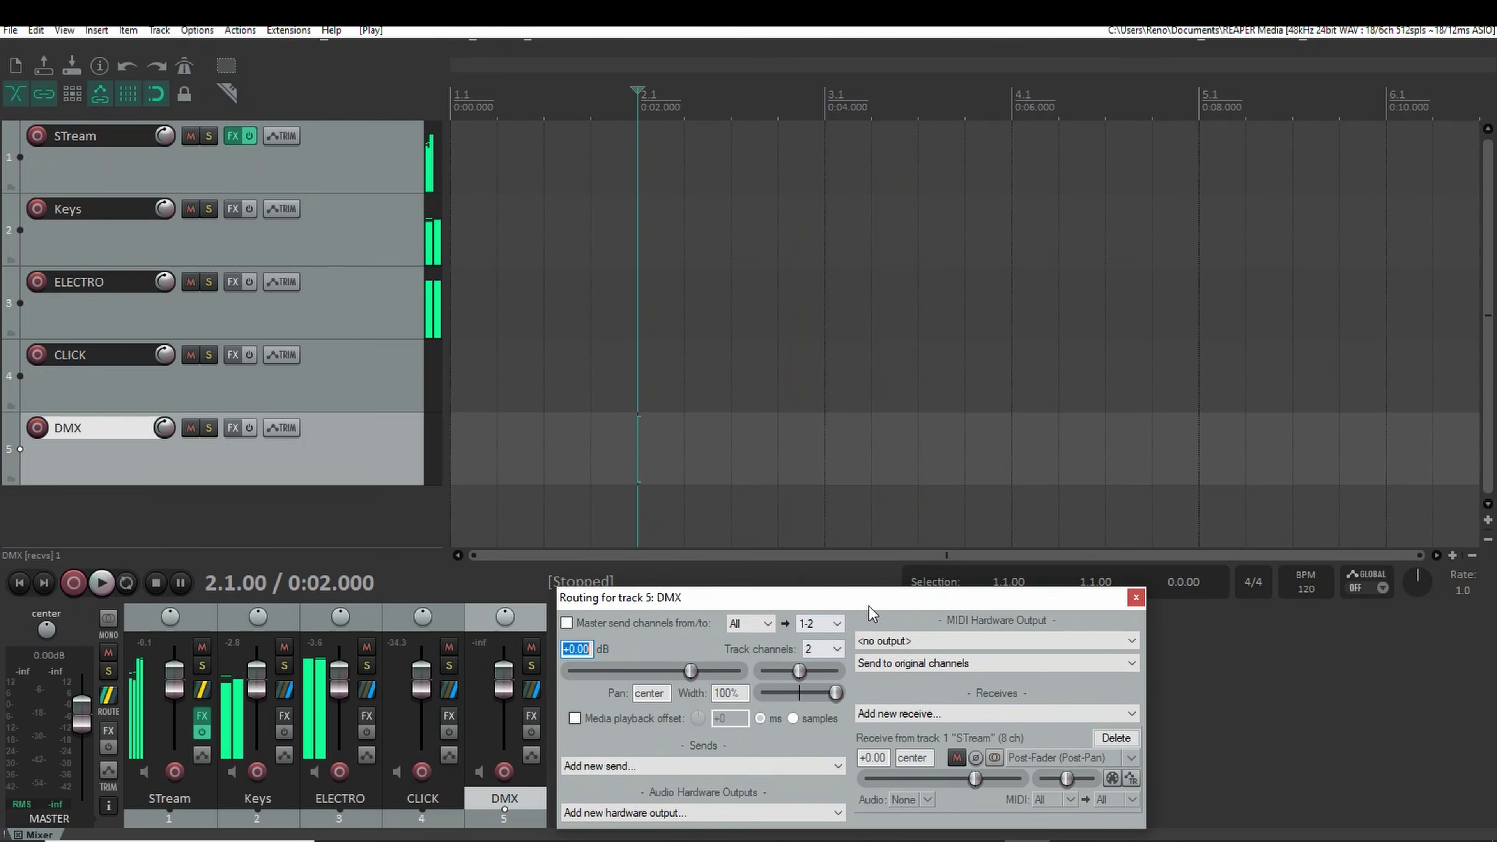
drag(869, 584, 901, 328)
click(946, 387)
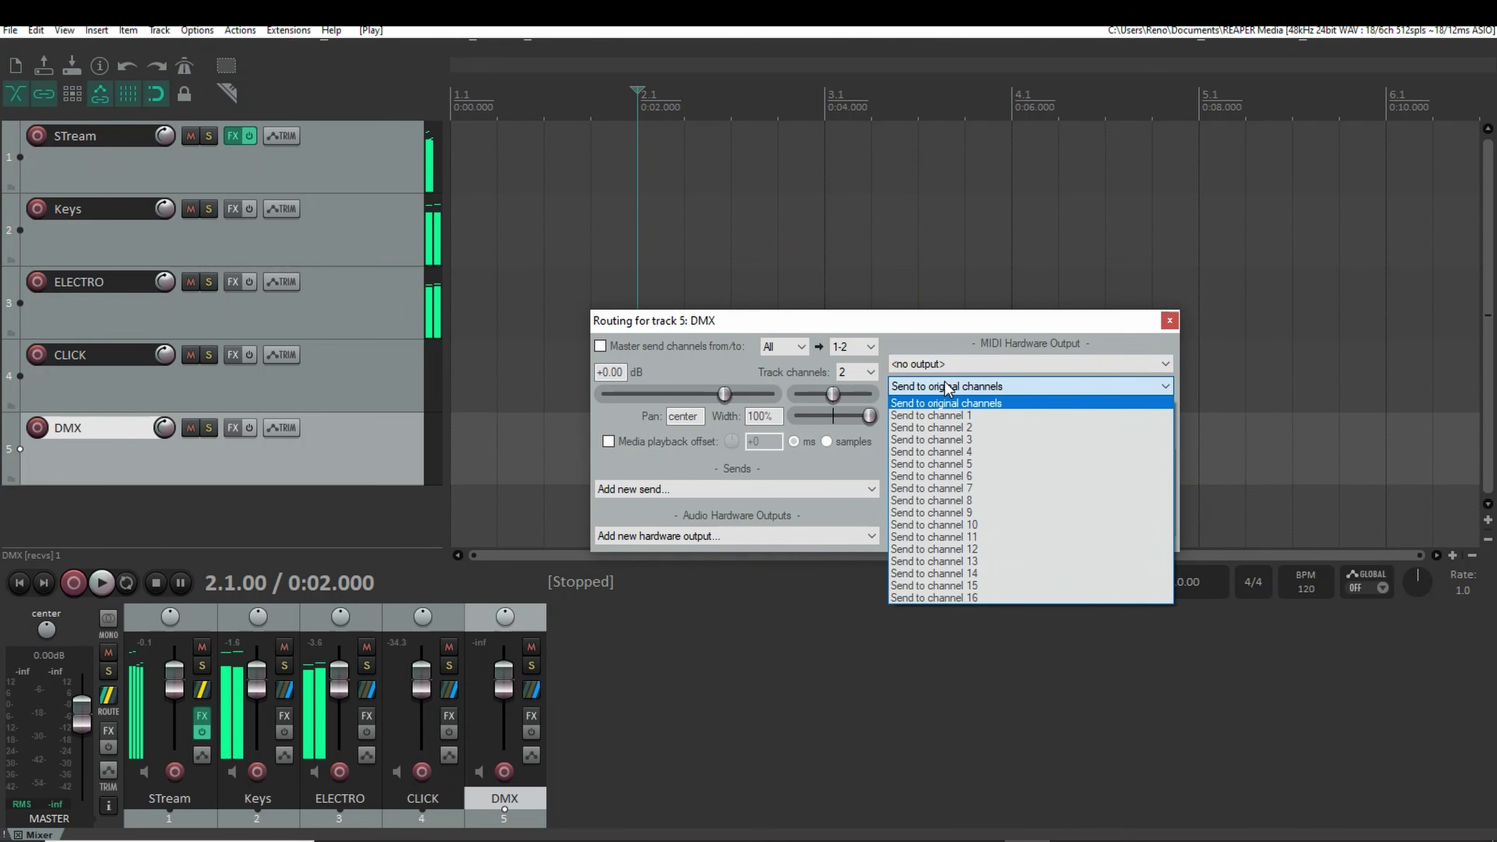
click(945, 386)
click(930, 364)
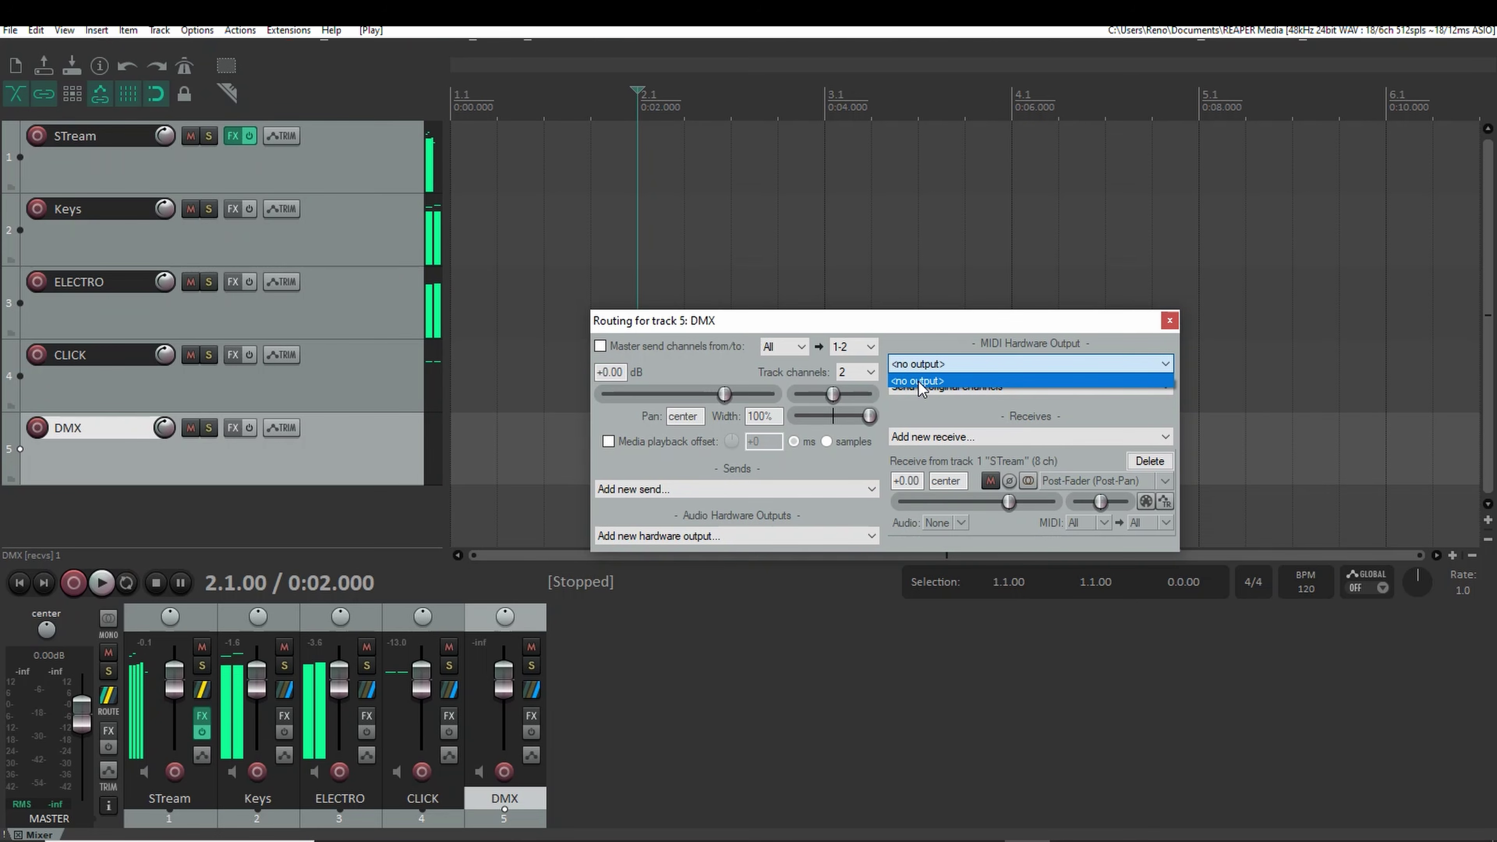
click(1154, 330)
click(1169, 320)
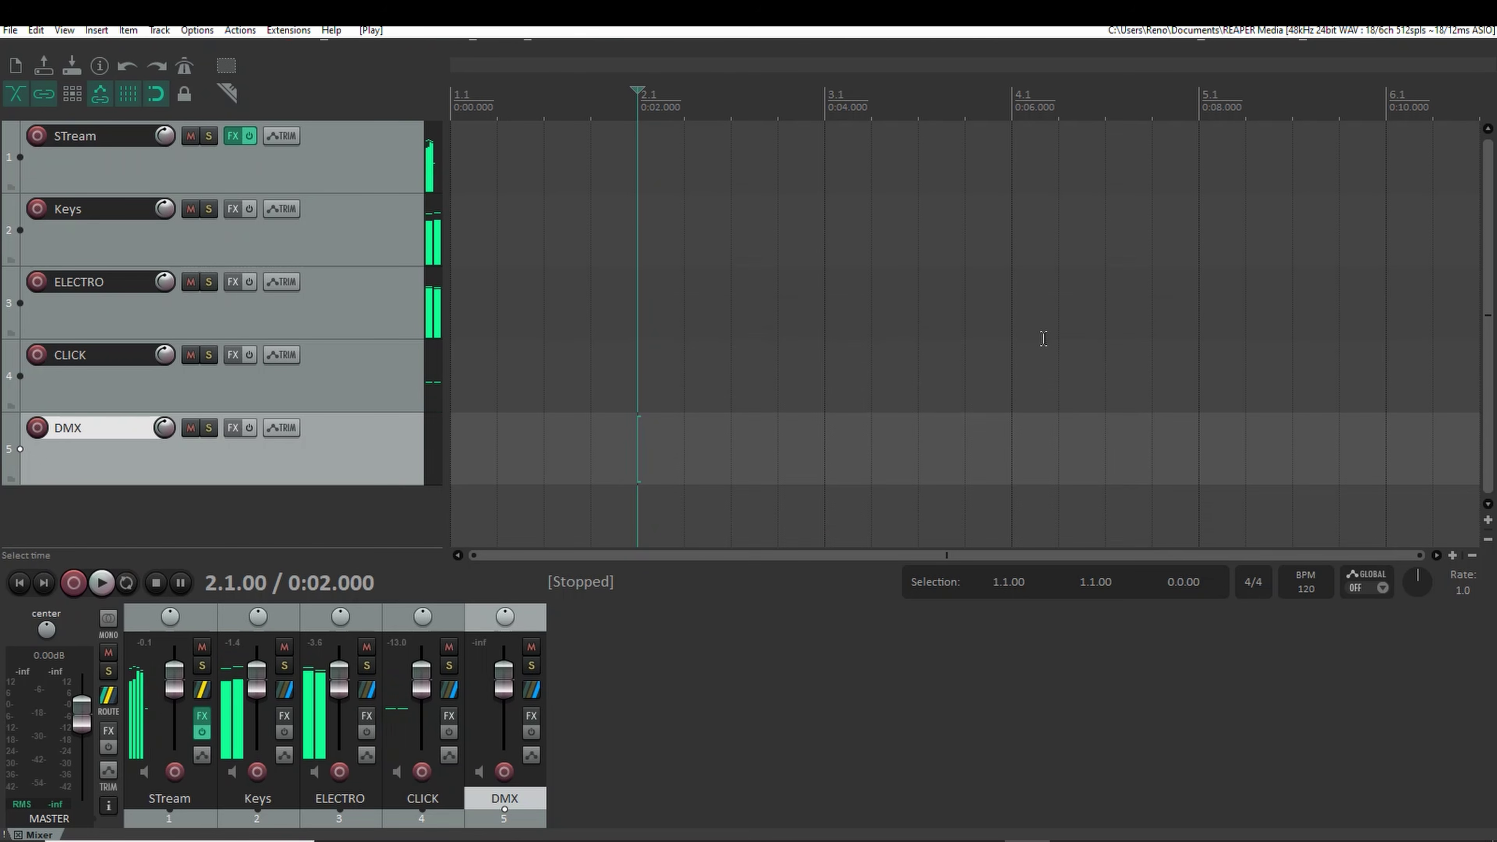